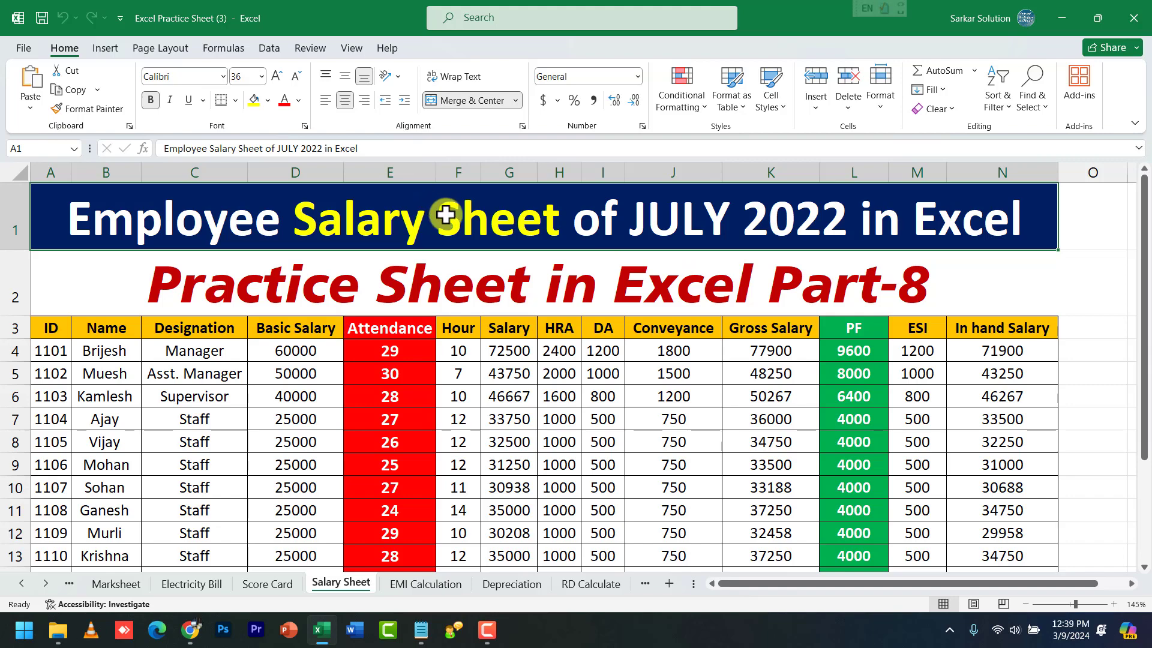
# - Copy the entire employee salary sheet, including both title rows, from A1 to N23
pyautogui.moveTo(467, 224); pyautogui.dragTo(948, 496)
pyautogui.scroll(-3, 461, 492)
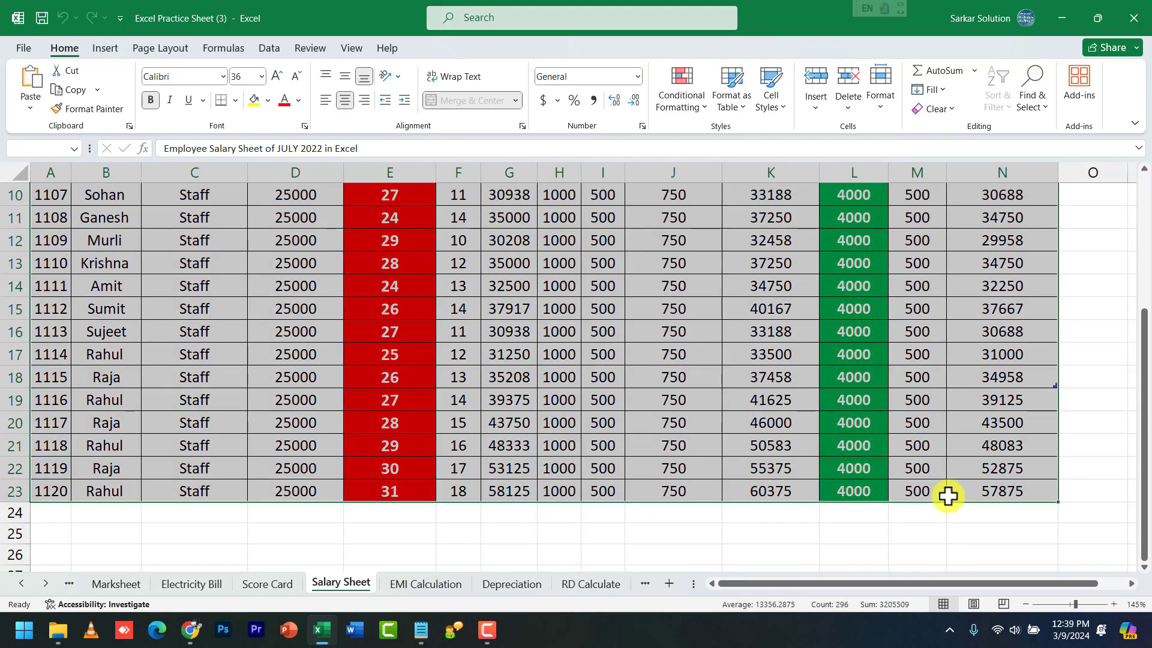
pyautogui.hotkey('ctrl', 'c')
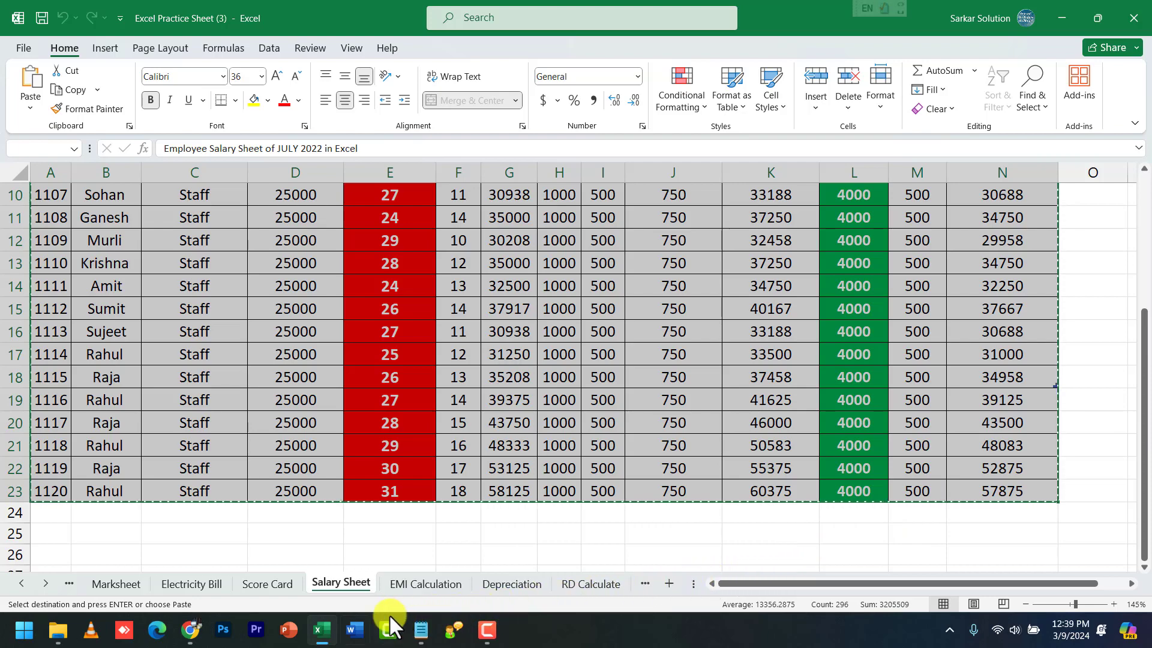
# - Create a blank workbook and paste the copied salary sheet starting at cell A1
pyautogui.rightClick(313, 618)
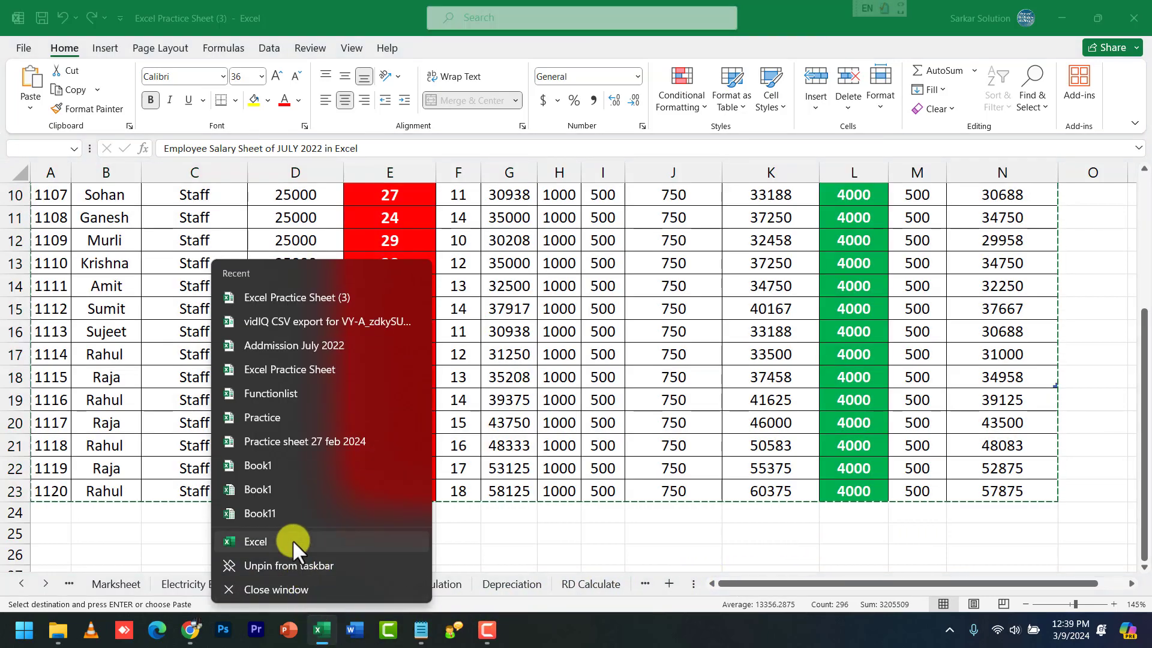
pyautogui.click(293, 539)
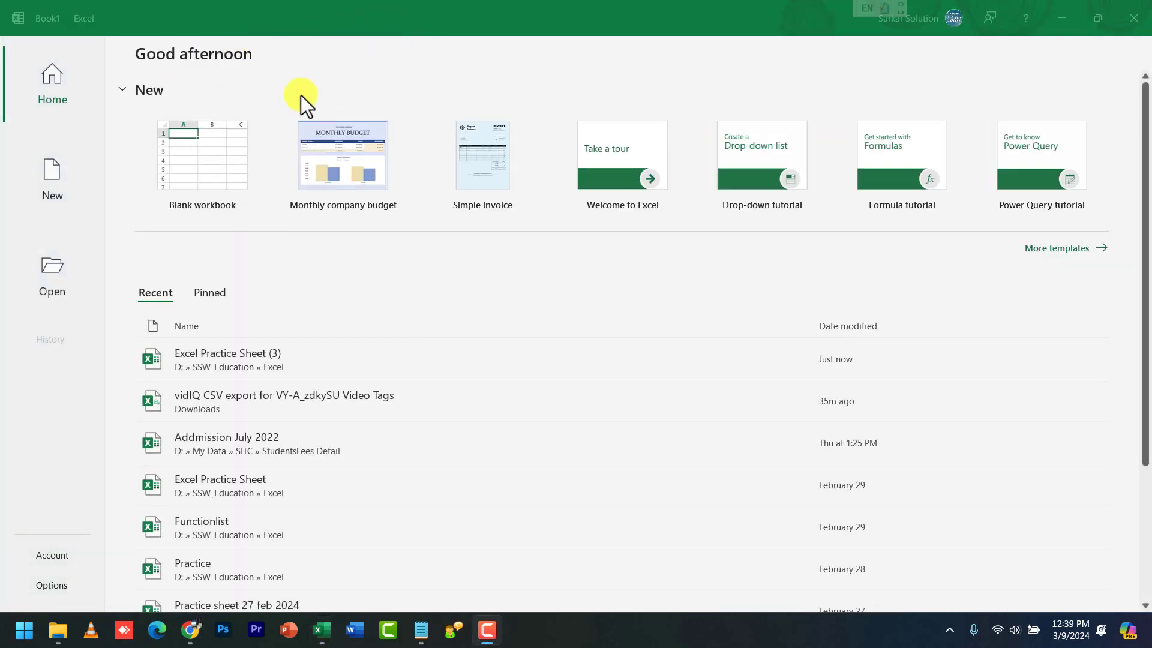
pyautogui.click(180, 184)
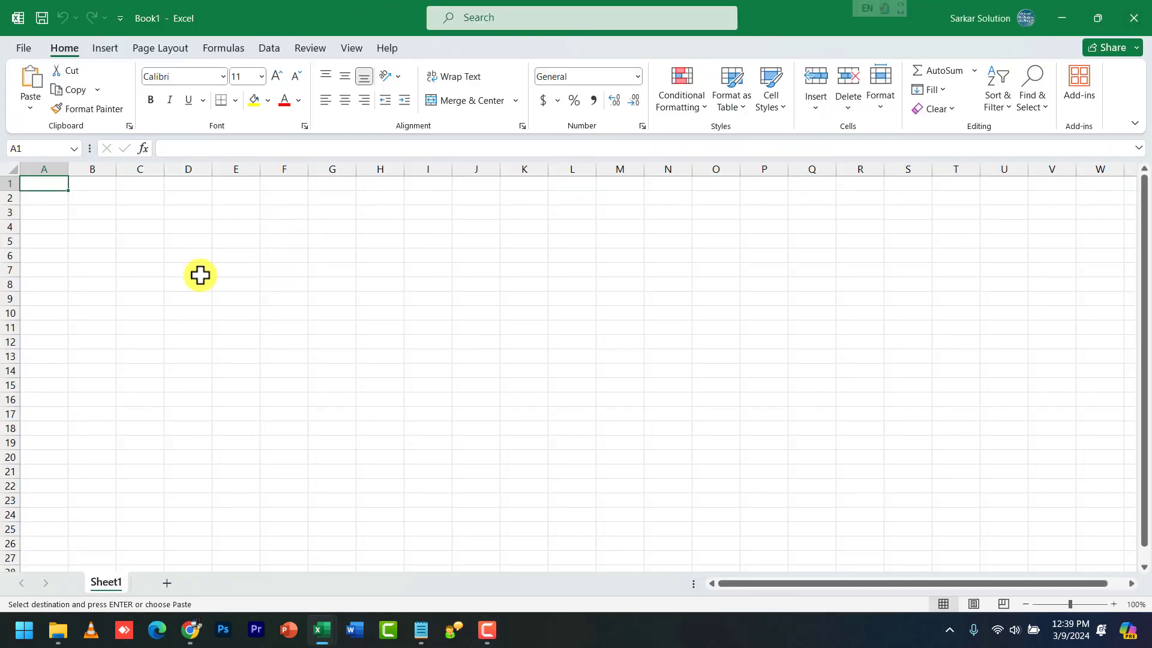
pyautogui.hotkey('ctrl', 'v')
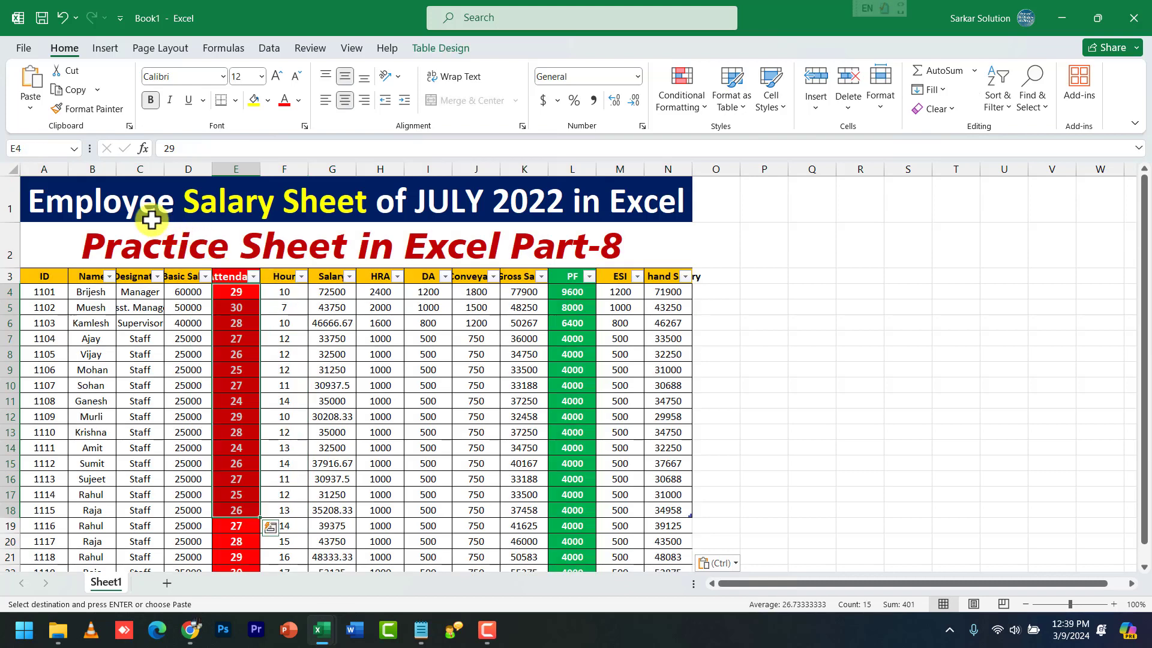
# - Clear all formats from the pasted data in columns A to N
pyautogui.moveTo(50, 169); pyautogui.dragTo(667, 170)
pyautogui.click(941, 112)
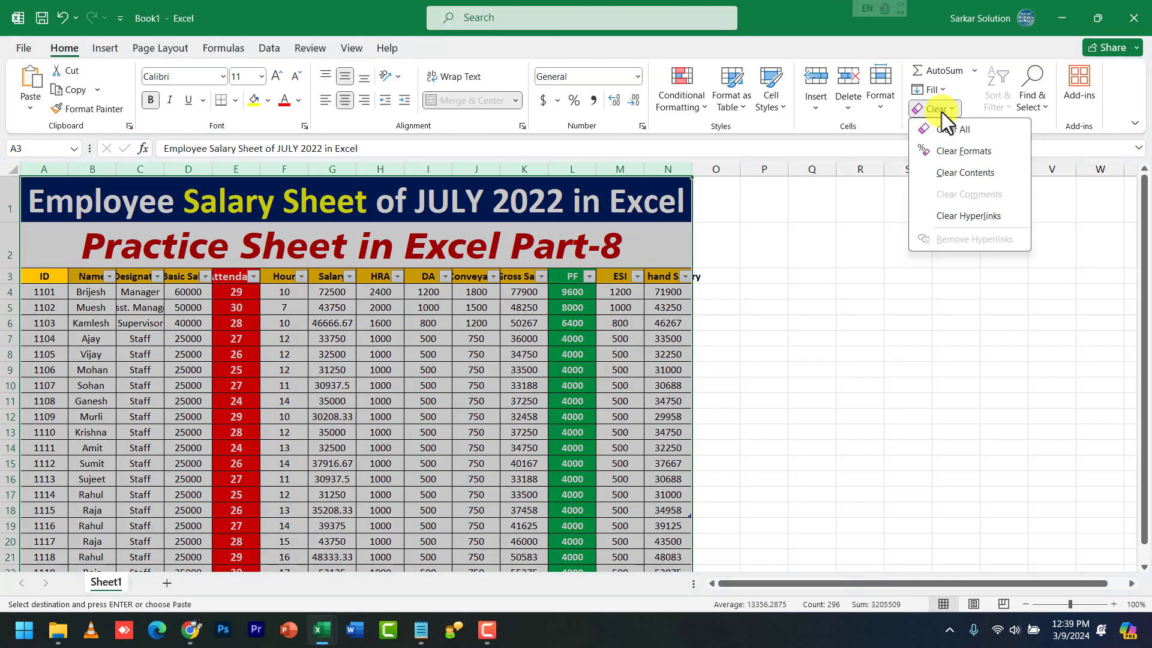
pyautogui.click(959, 149)
pyautogui.click(841, 331)
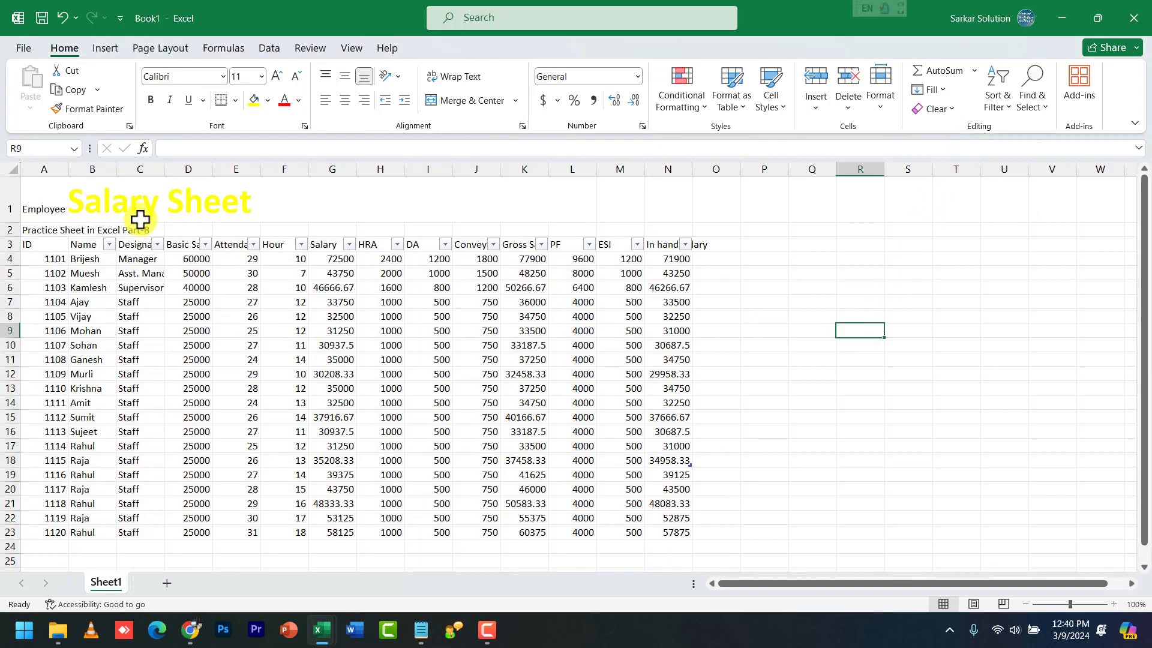
# - Try to clear the leftover formatting from the title cells A1:E1
pyautogui.moveTo(75, 208); pyautogui.dragTo(233, 208)
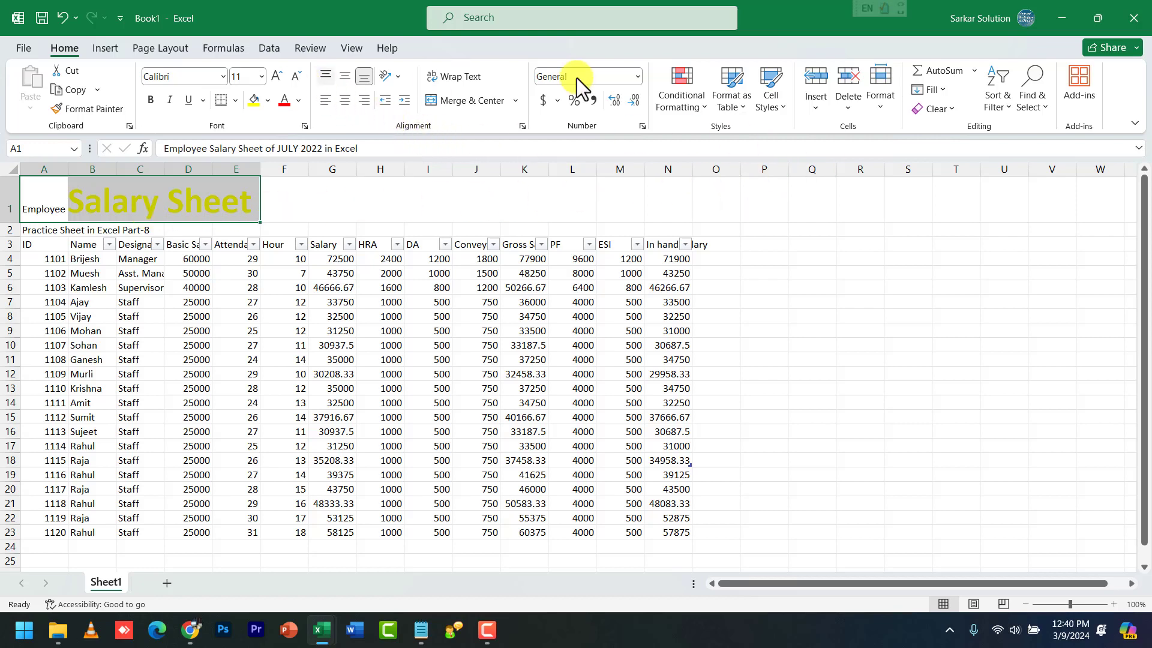
pyautogui.click(957, 112)
pyautogui.click(963, 155)
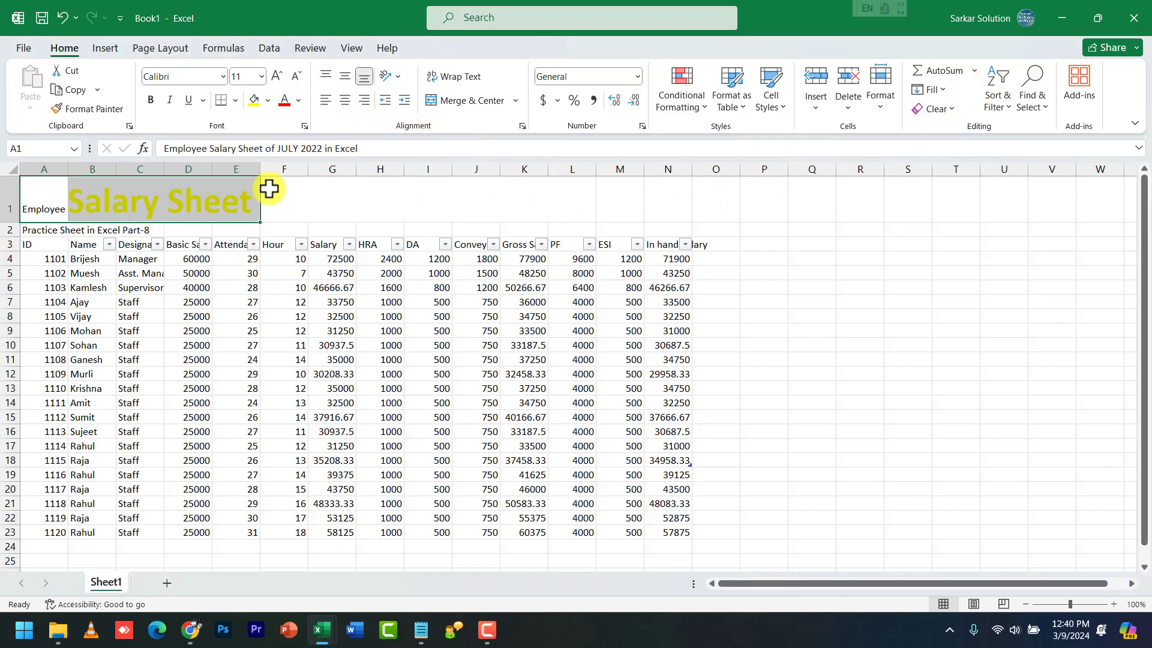
# - Reduce the row 1 title to font size 10 and change its font color to black
pyautogui.click(295, 77)
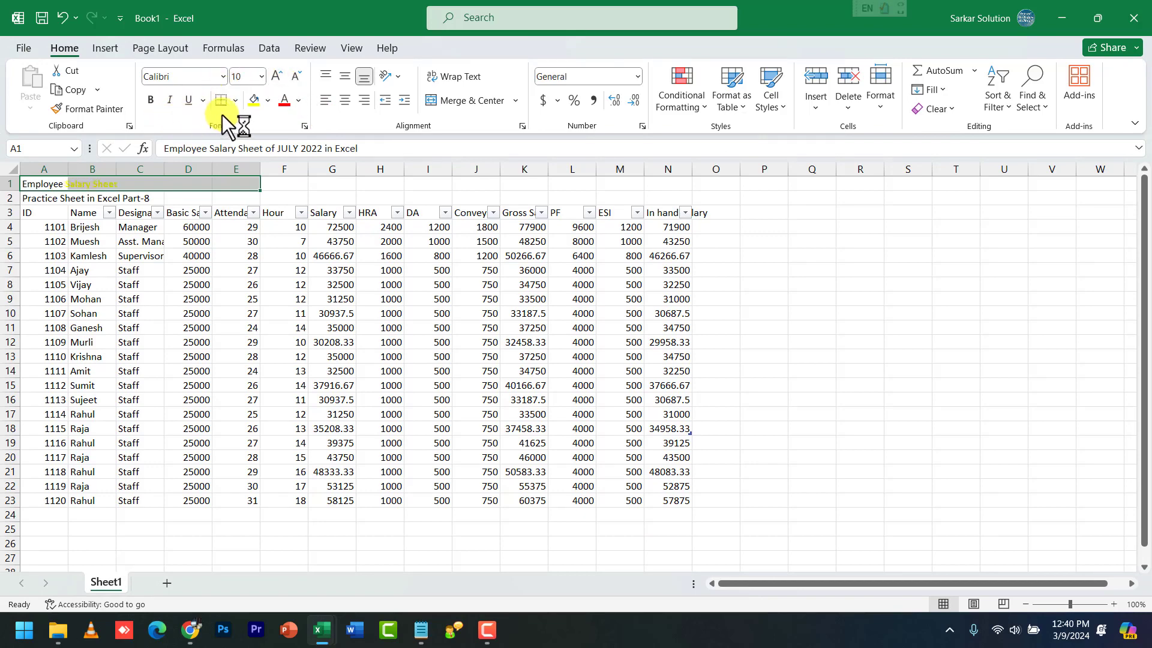
pyautogui.click(298, 102)
pyautogui.click(302, 123)
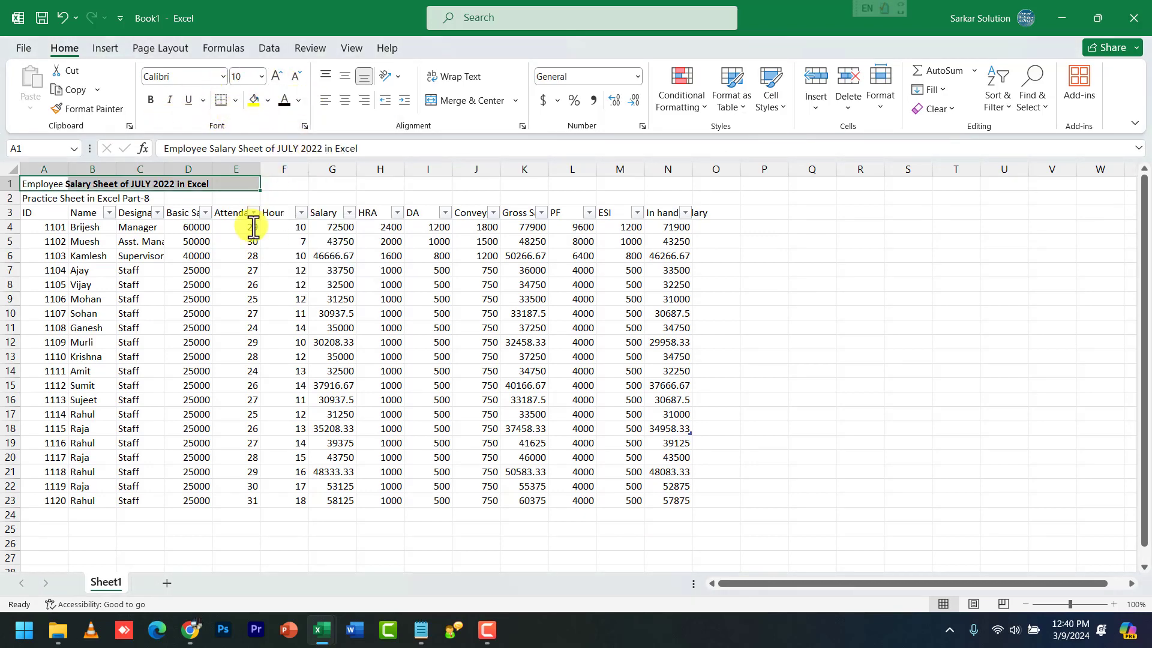
pyautogui.click(243, 241)
# - Merge and center the salary sheet title across cells A1:N1
pyautogui.keyDown('ctrl'); pyautogui.scroll(5, 114, 213); pyautogui.keyUp('ctrl')
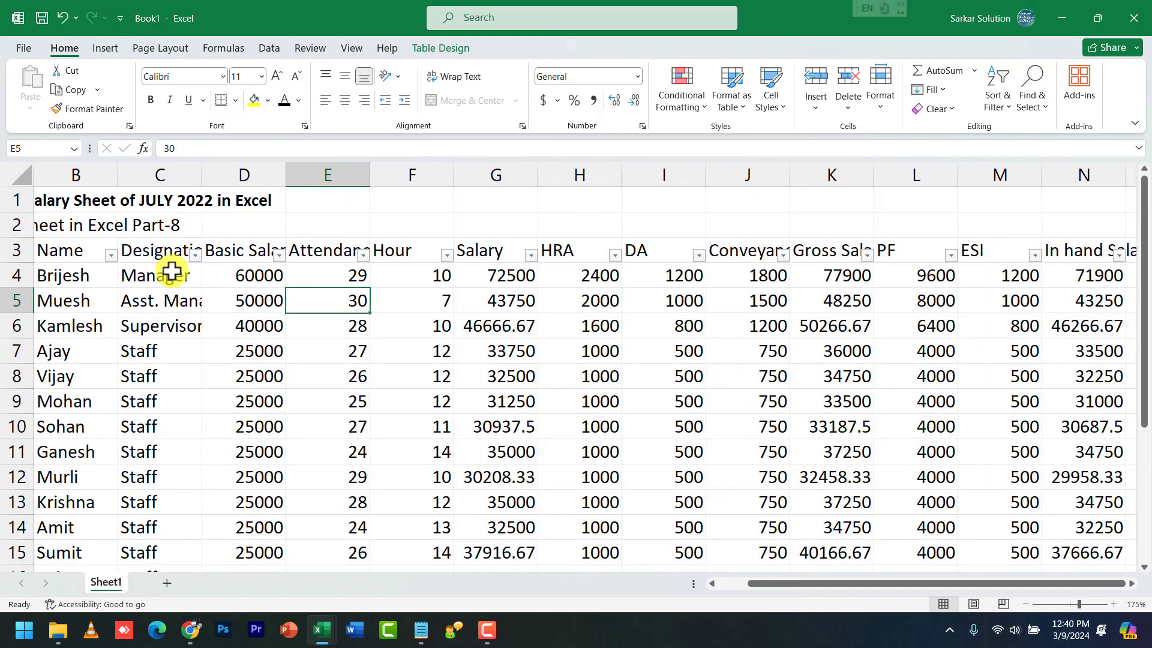
pyautogui.click(102, 206)
pyautogui.click(713, 586)
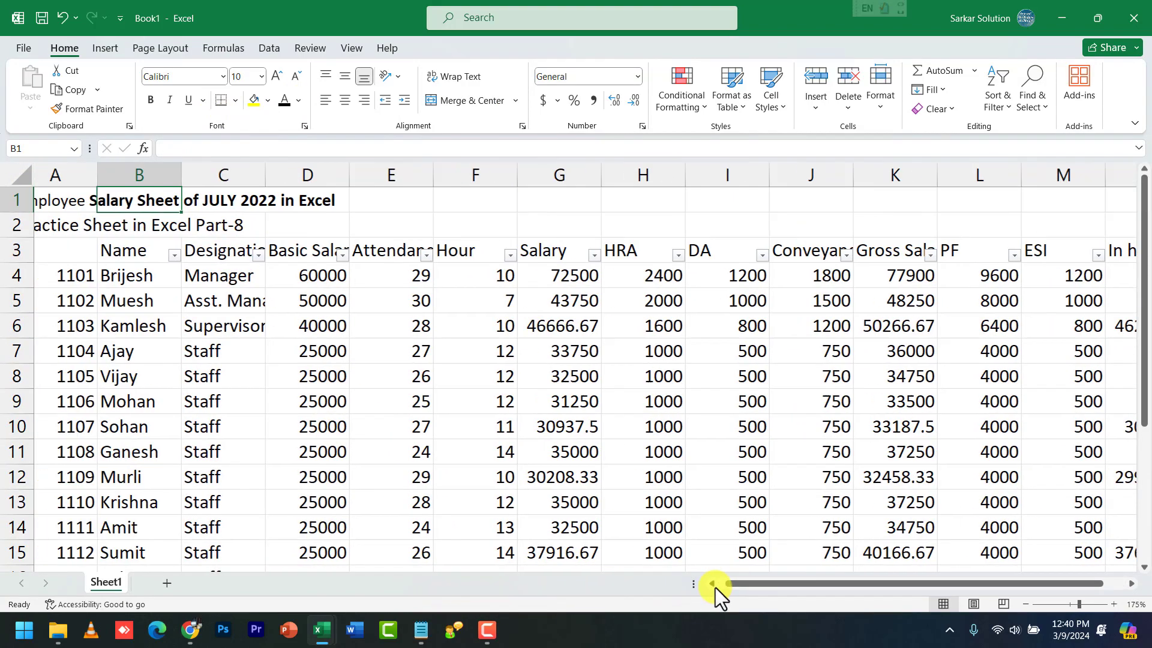
pyautogui.click(65, 203)
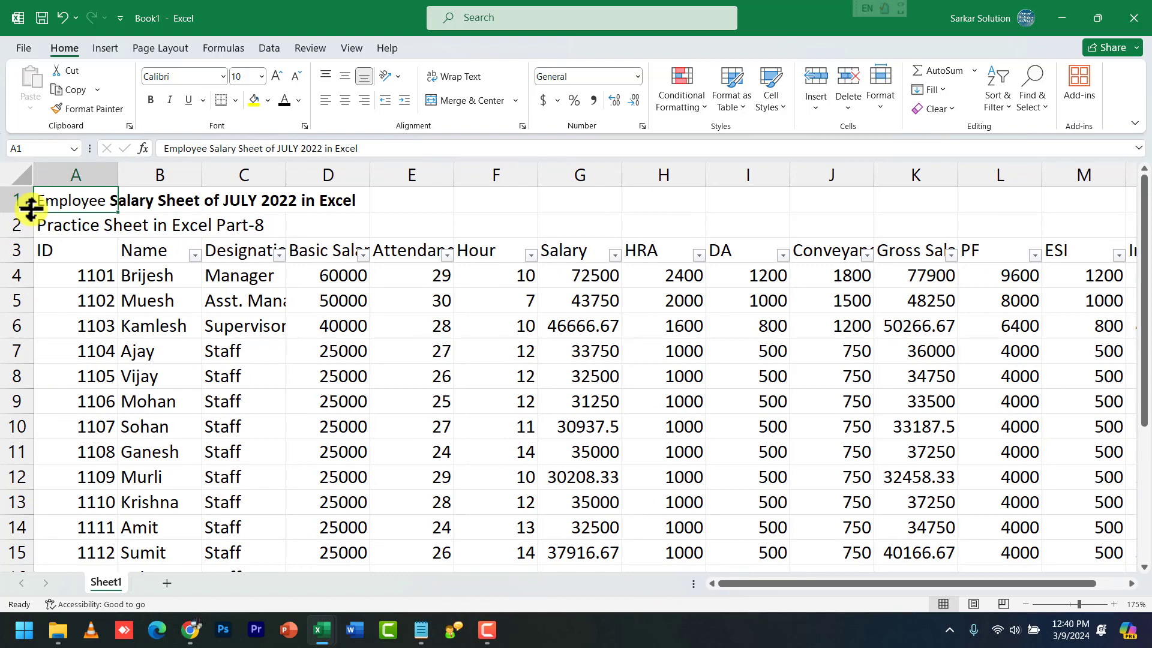
pyautogui.moveTo(42, 203); pyautogui.dragTo(316, 206)
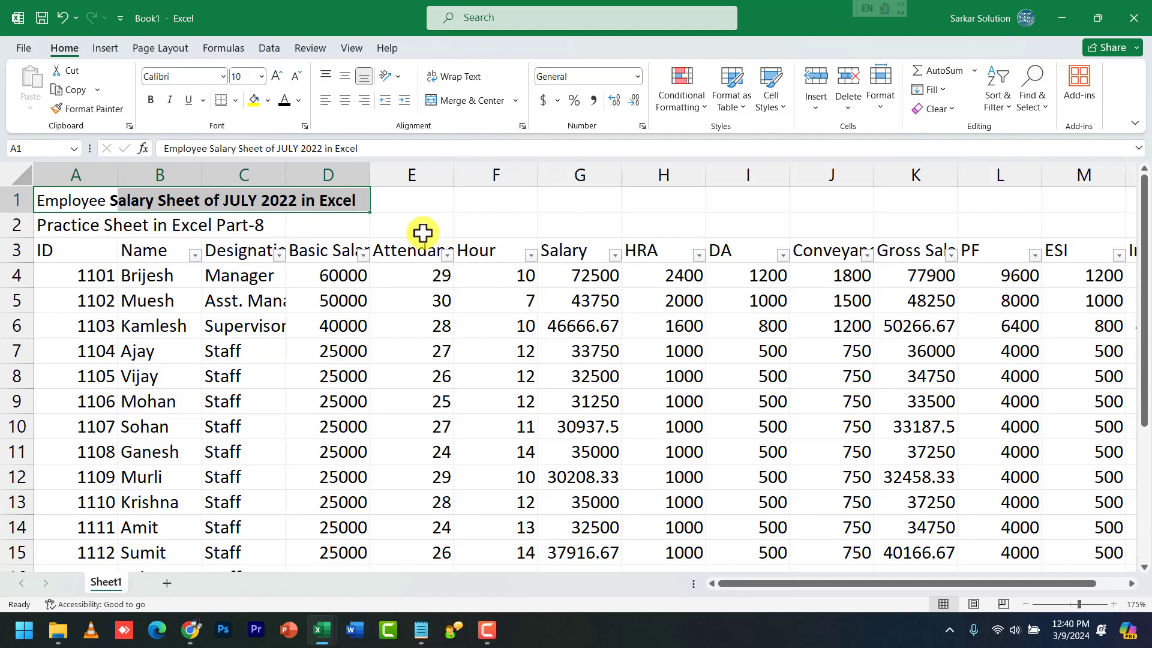
pyautogui.scroll(-3, 366, 228)
pyautogui.moveTo(59, 190); pyautogui.dragTo(852, 191)
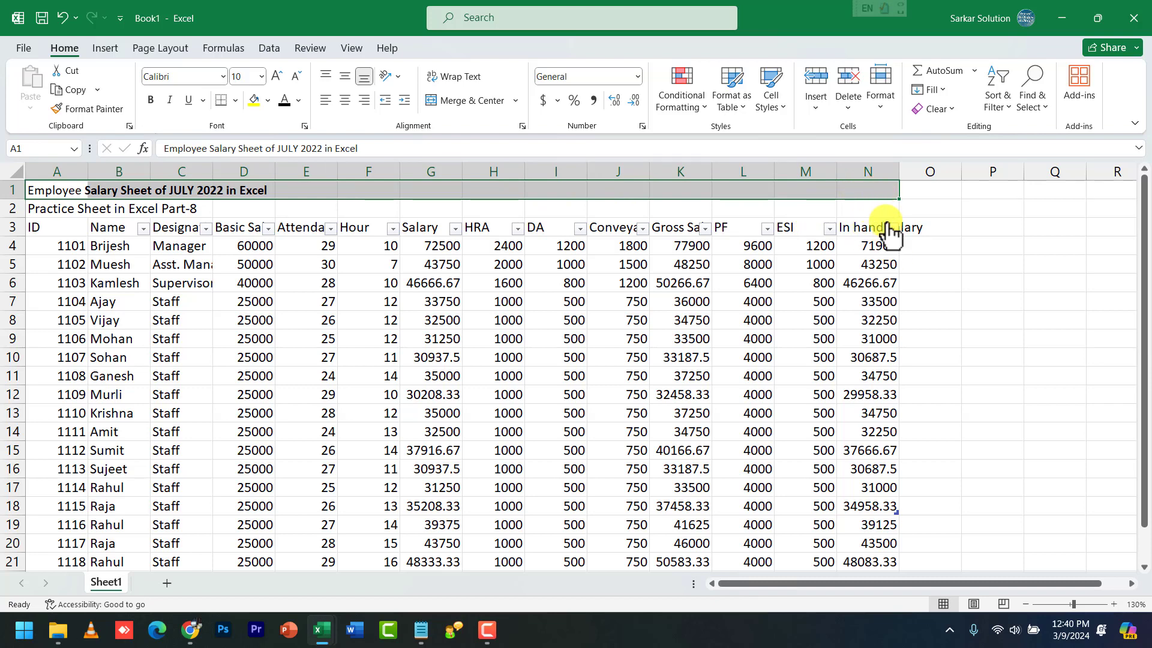
pyautogui.click(443, 107)
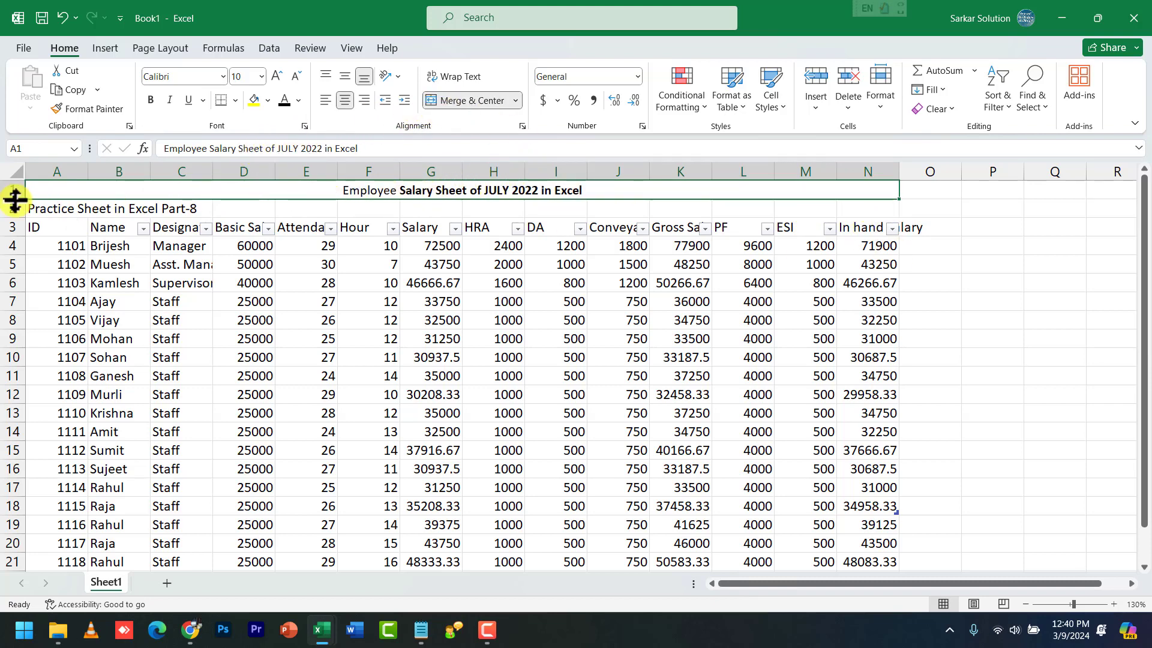
# - Copy the full title text from inside the merged title cell A1
pyautogui.click(470, 223)
pyautogui.click(471, 191)
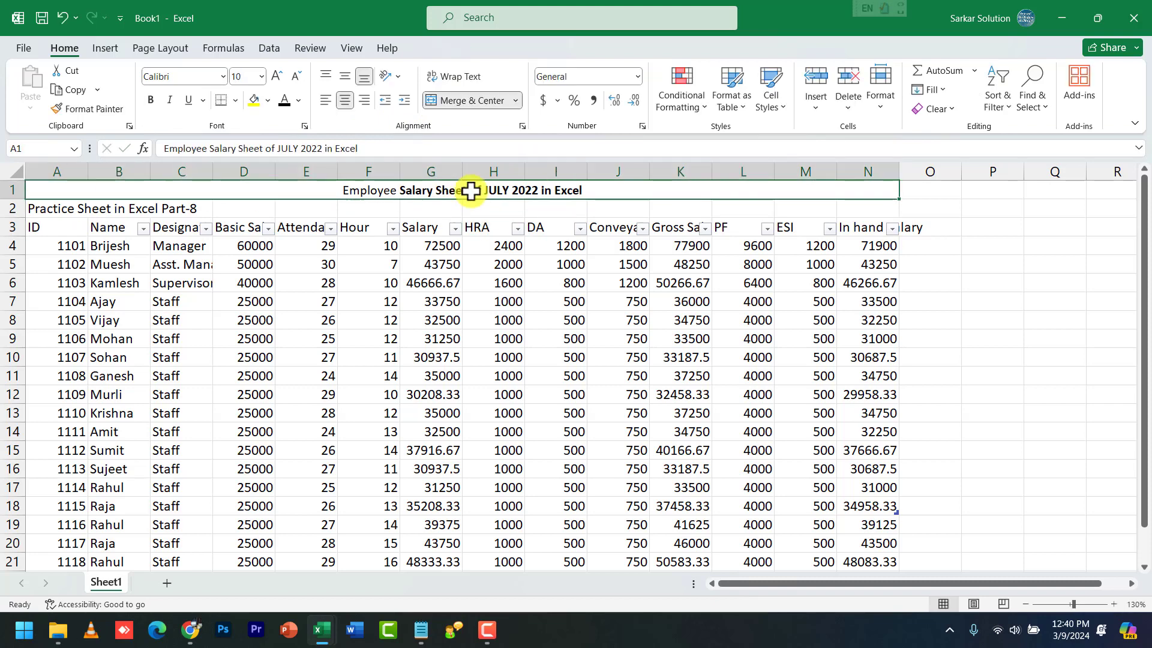
pyautogui.doubleClick(615, 189)
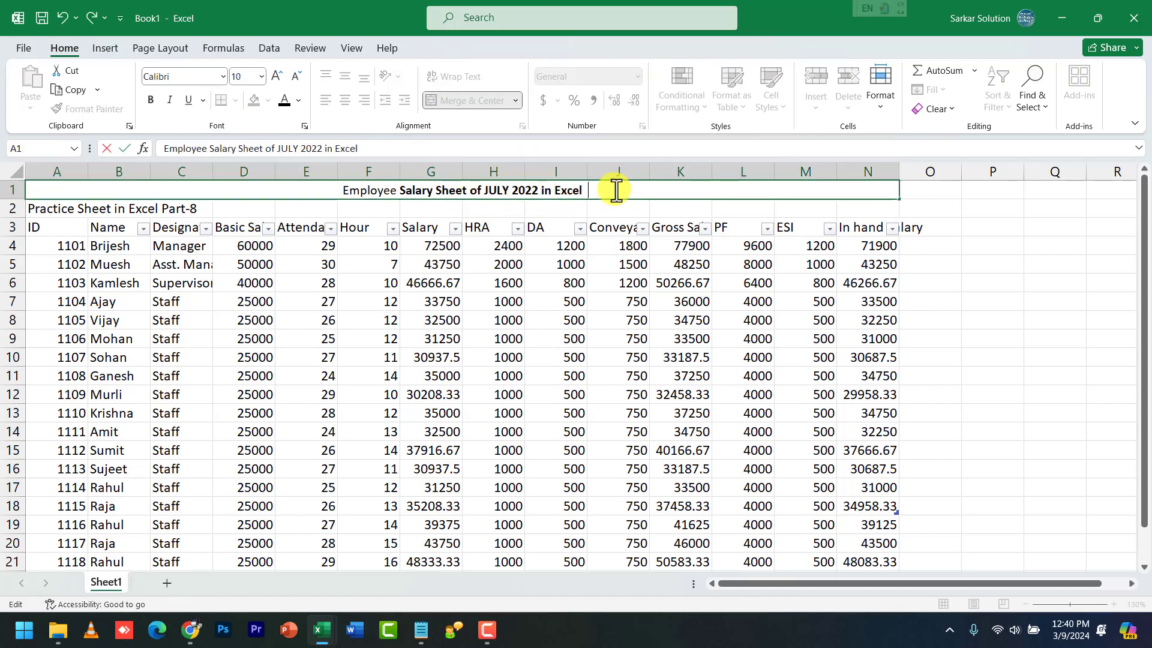
pyautogui.moveTo(615, 190); pyautogui.dragTo(301, 187)
pyautogui.click(386, 191)
pyautogui.tripleClick(386, 191)
pyautogui.hotkey('ctrl', 'c')
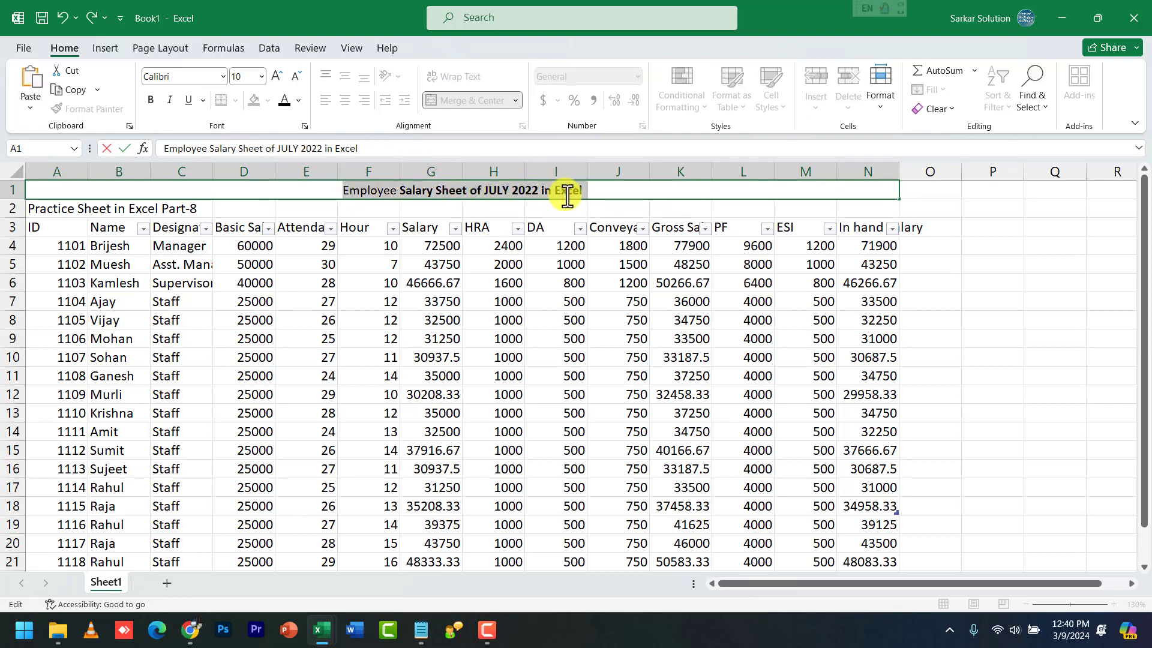
# - Paste the copied title text nine times after the original title in cell A1 and accept the entry
pyautogui.click(601, 194)
pyautogui.hotkey('ctrl', 'v')
pyautogui.hotkey('ctrl', 'v')
pyautogui.hotkey('ctrl', 'v')
pyautogui.hotkey('ctrl', 'v')
pyautogui.hotkey('ctrl', 'v')
pyautogui.hotkey('ctrl', 'v')
pyautogui.hotkey('ctrl', 'v')
pyautogui.hotkey('ctrl', 'v')
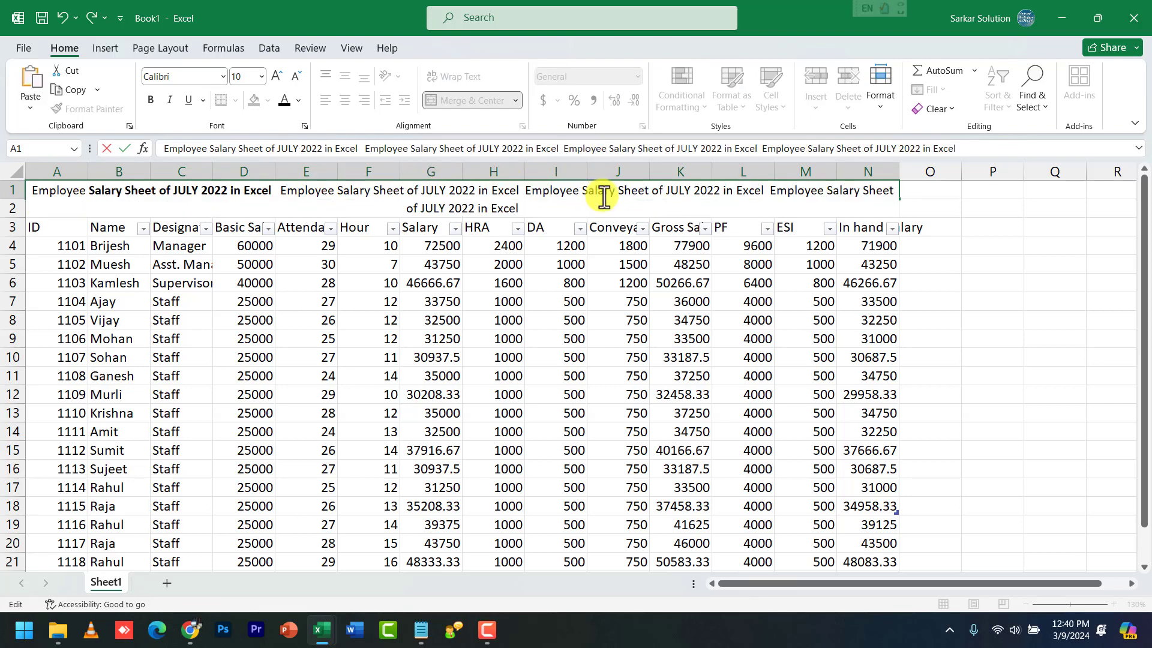
pyautogui.hotkey('ctrl', 'v')
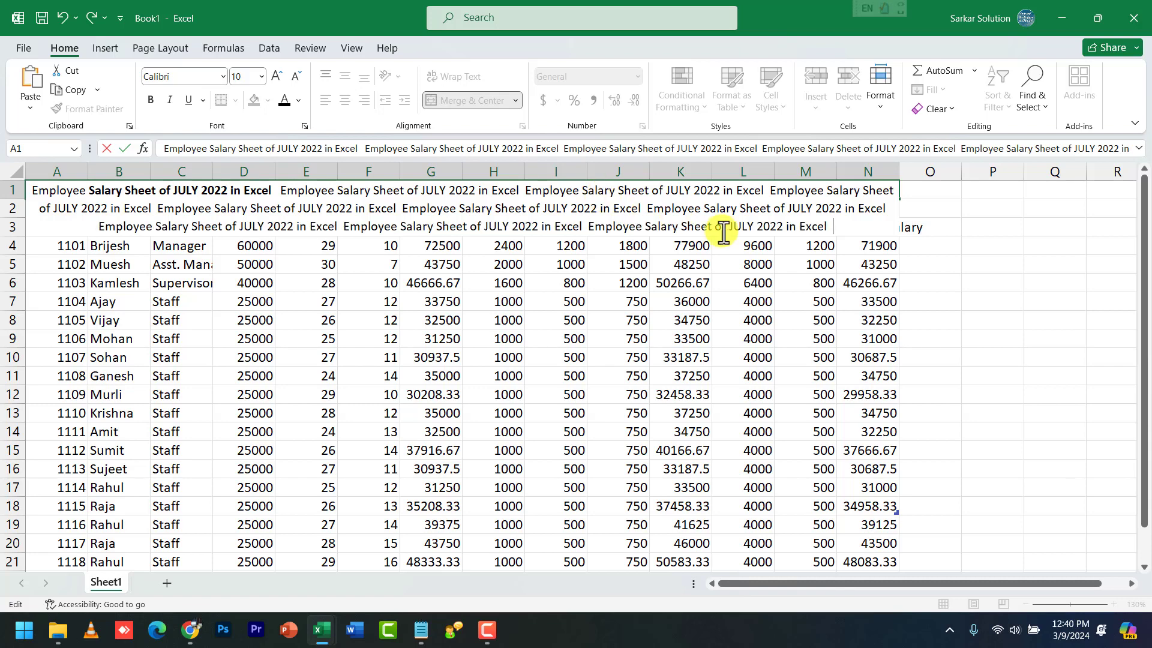
pyautogui.press('Return')
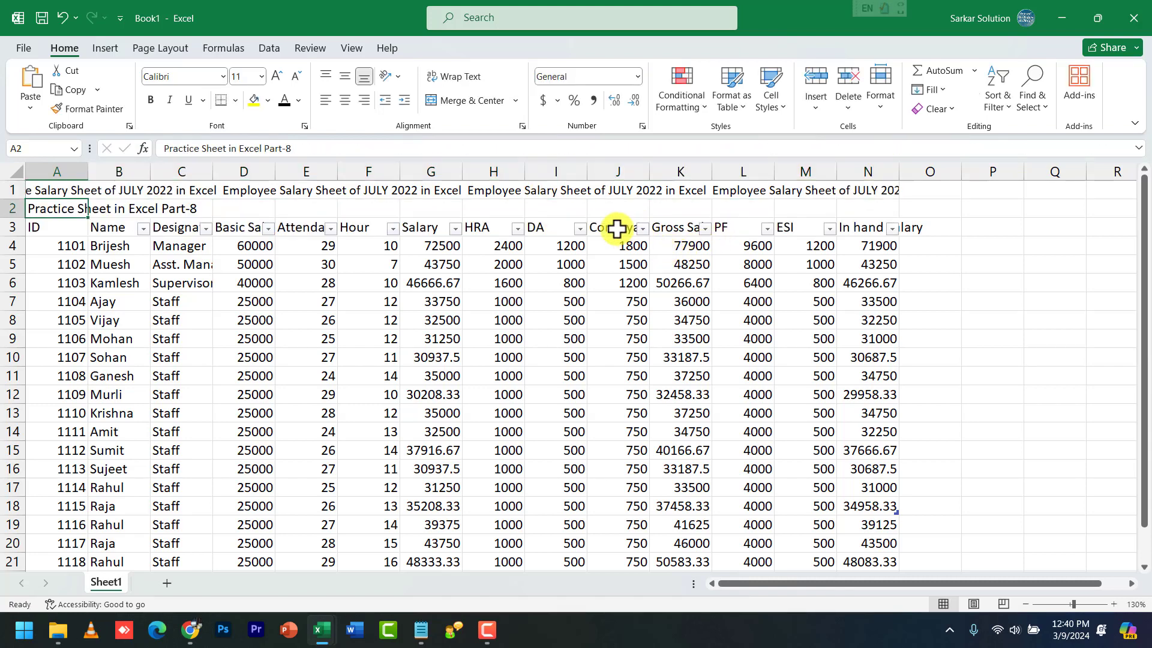
# - Try to AutoFit the row height of the merged title row
pyautogui.click(245, 189)
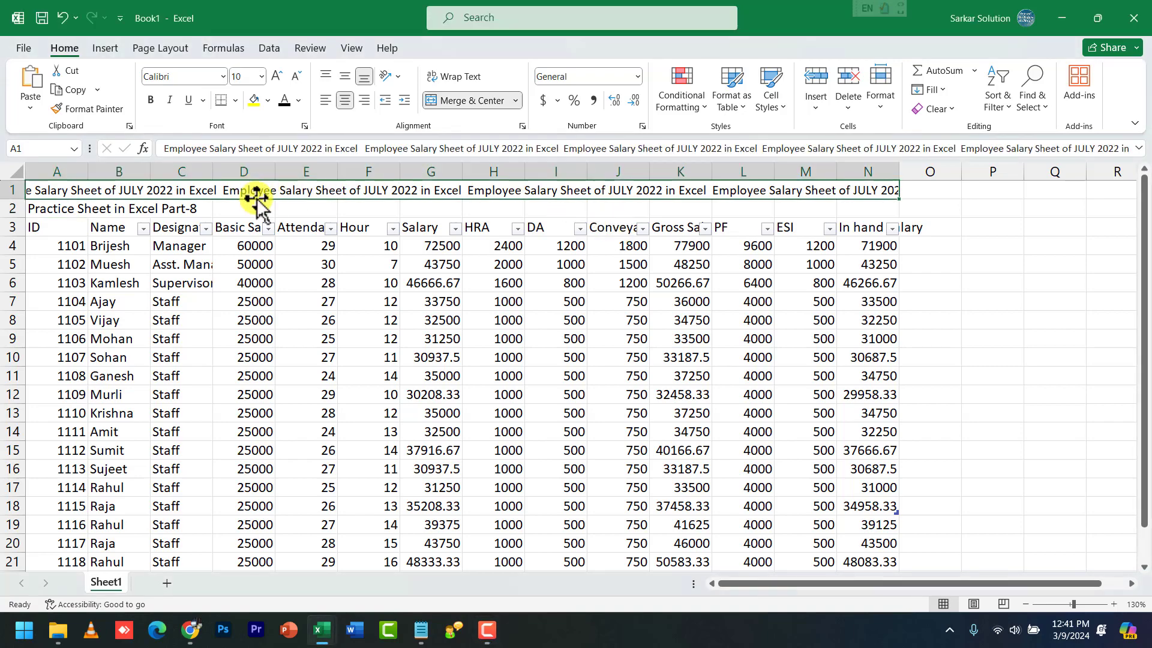
pyautogui.scroll(3, 246, 204)
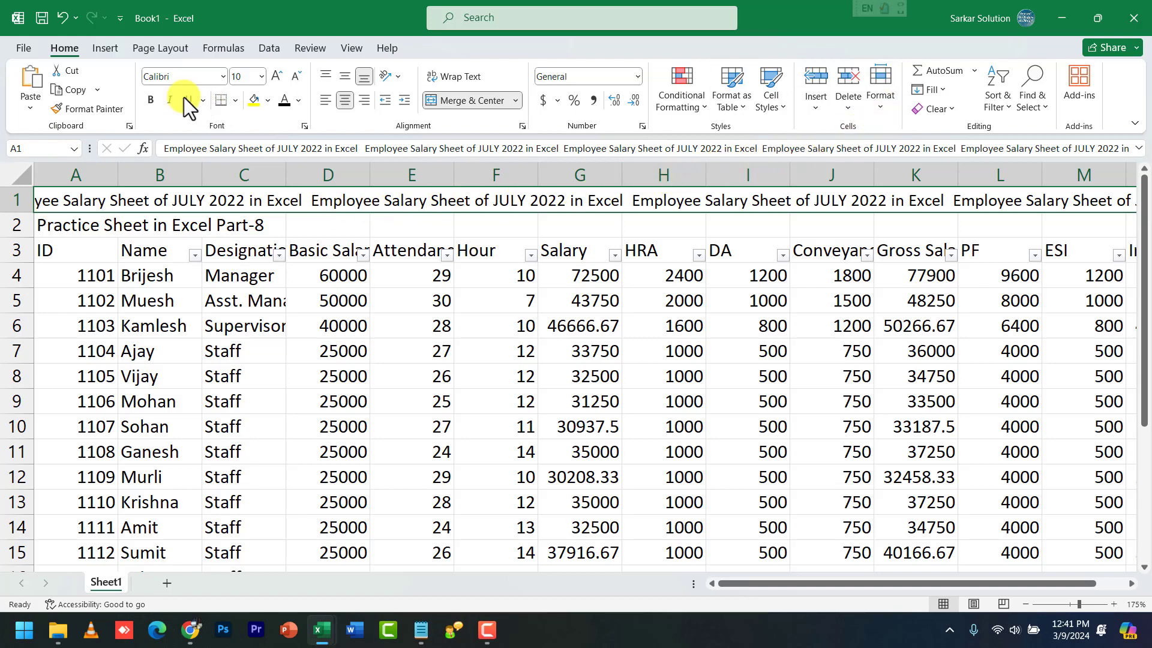
pyautogui.click(888, 111)
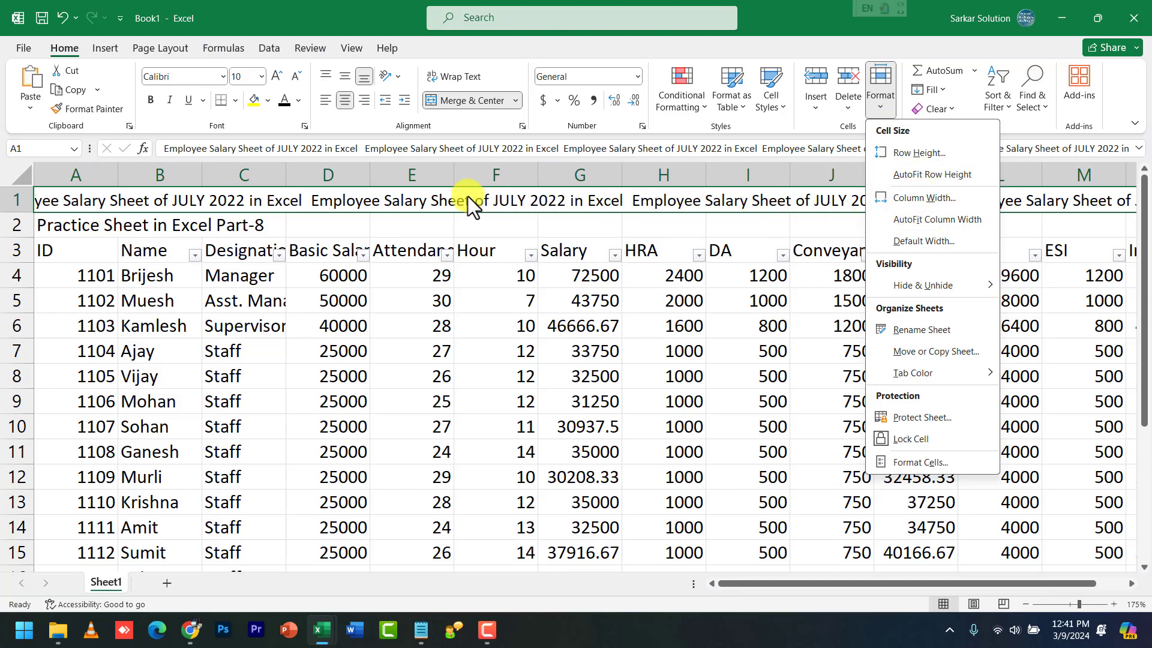
pyautogui.click(942, 174)
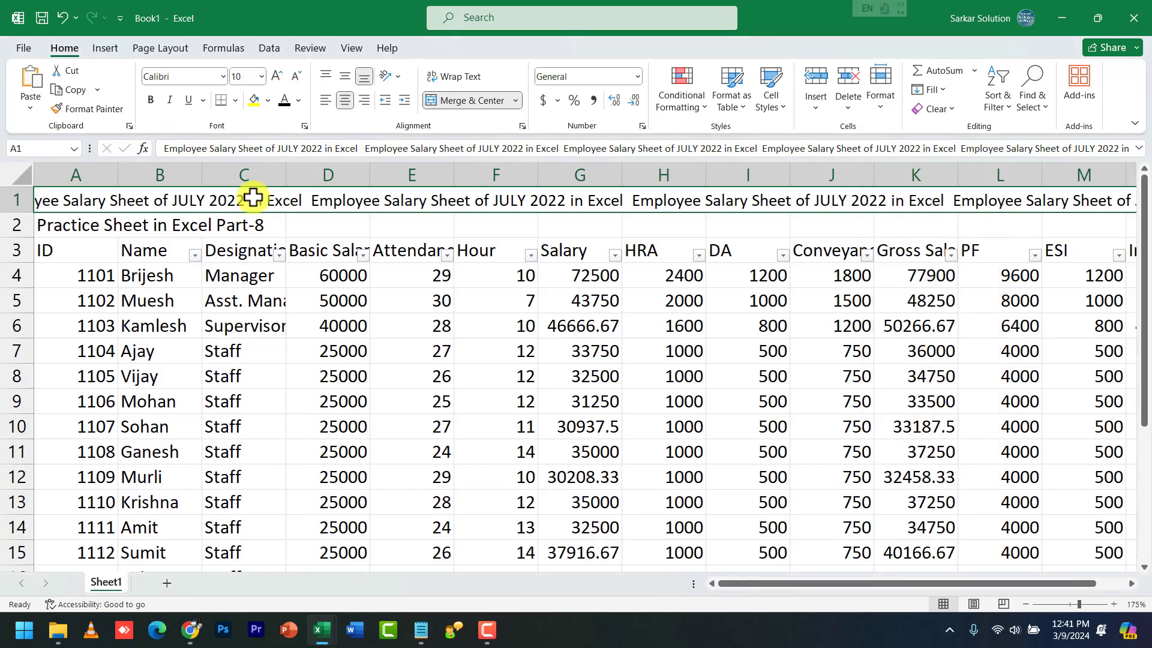
# - Try increasing the height of row 1 without wrapped text, and undo the change
pyautogui.scroll(-3, 266, 226)
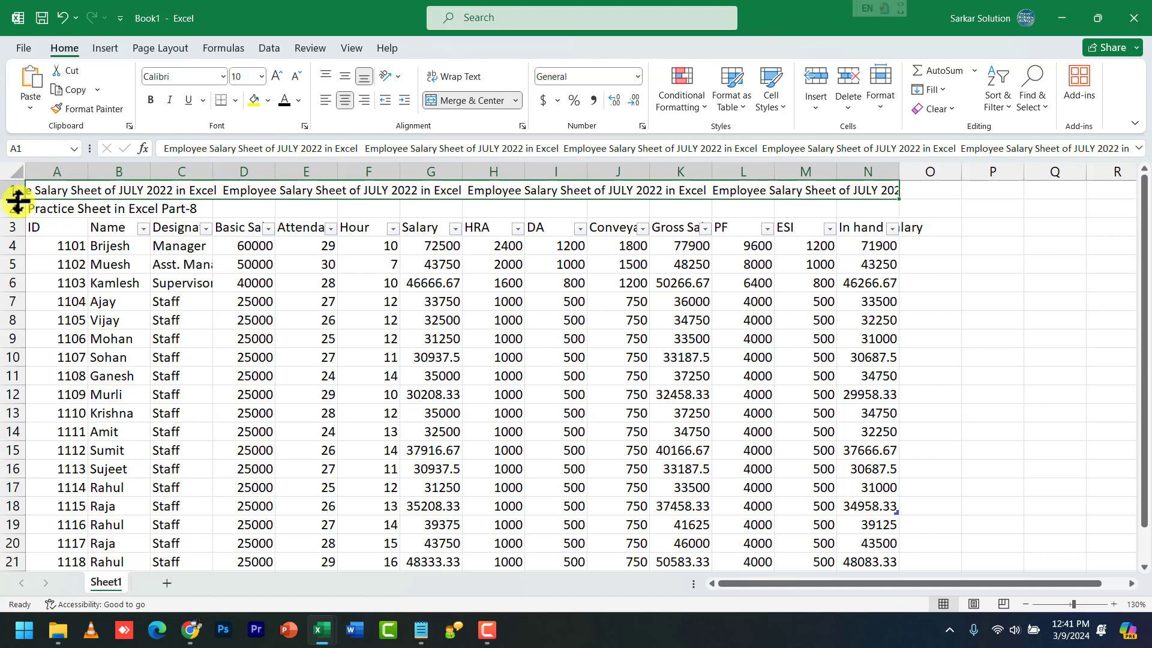
pyautogui.moveTo(17, 200); pyautogui.dragTo(13, 226)
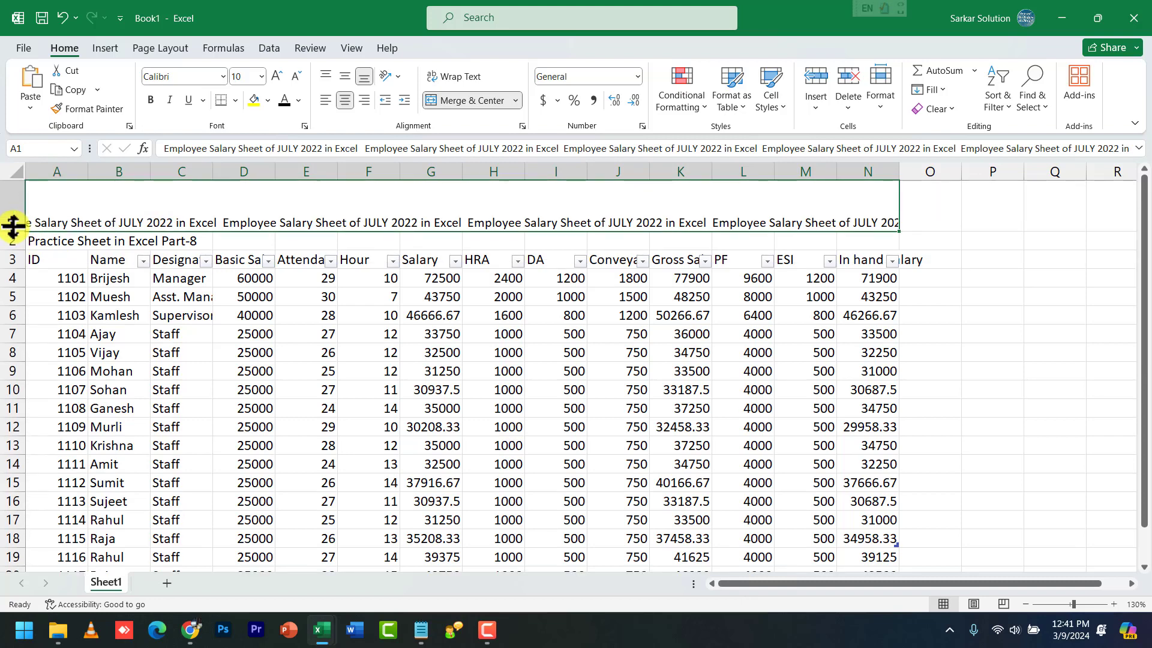
pyautogui.hotkey('ctrl', 'z')
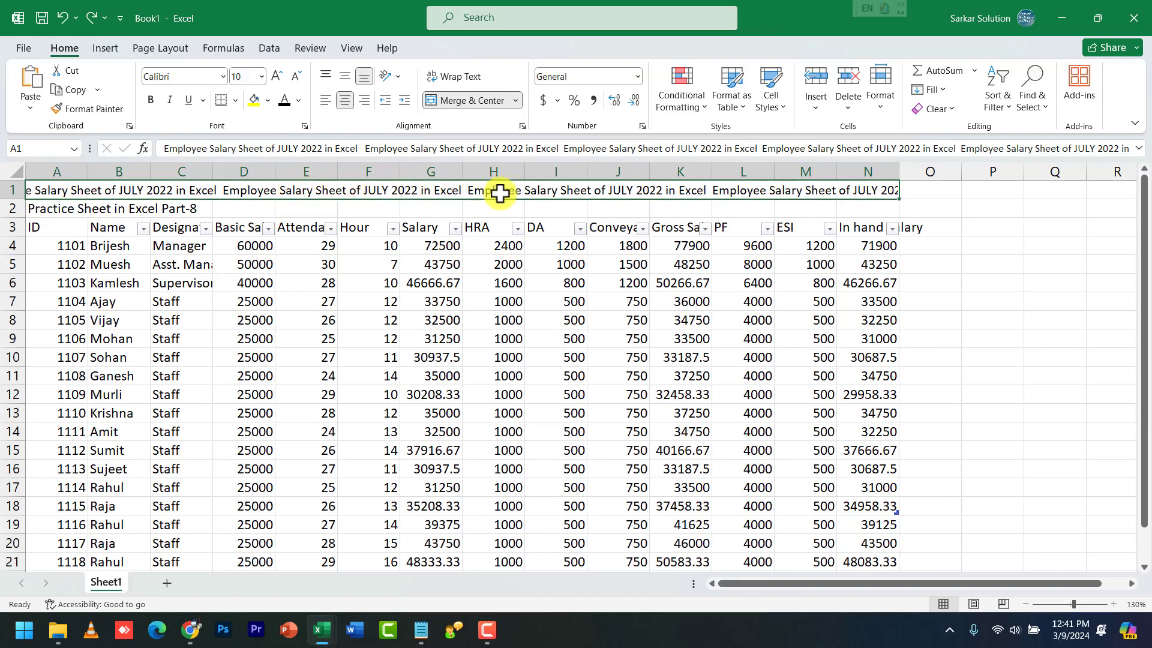
# - Wrap the text in the merged title cell and enlarge row 1 to fit all three lines
pyautogui.click(455, 80)
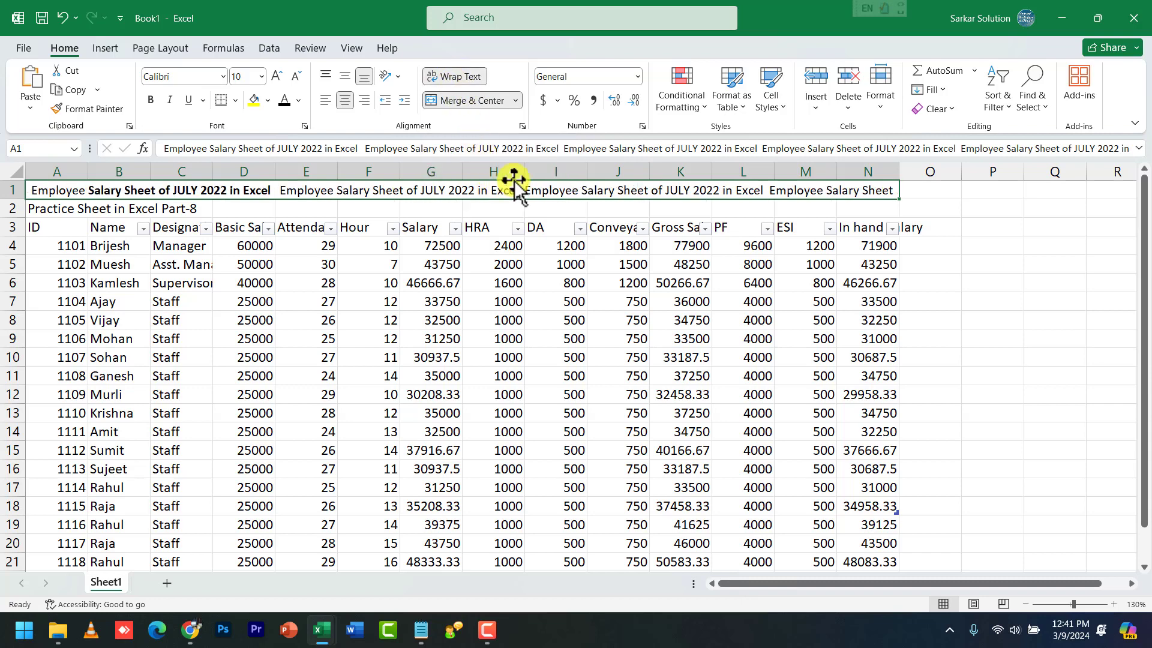
pyautogui.click(877, 110)
pyautogui.click(903, 173)
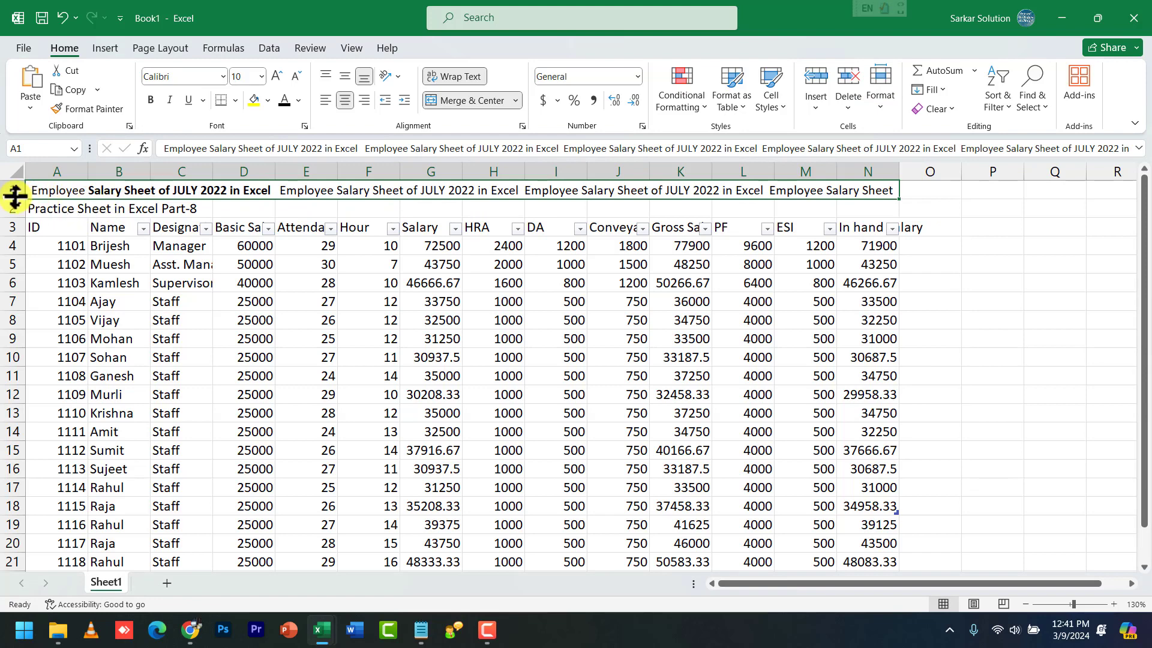
pyautogui.moveTo(12, 200); pyautogui.dragTo(15, 235)
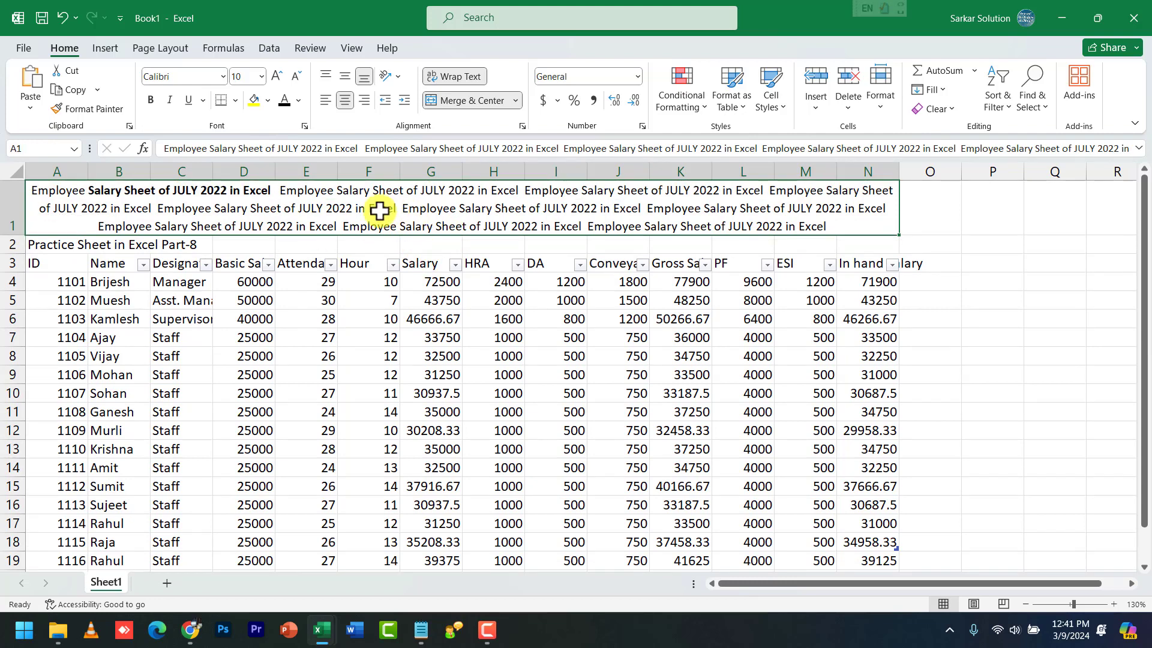
# - Delete the repeated copies of the title in cell A1, keeping only the first "Employee Salary Sheet of JULY 2022 in Excel"
pyautogui.doubleClick(333, 210)
pyautogui.moveTo(279, 192); pyautogui.dragTo(985, 262)
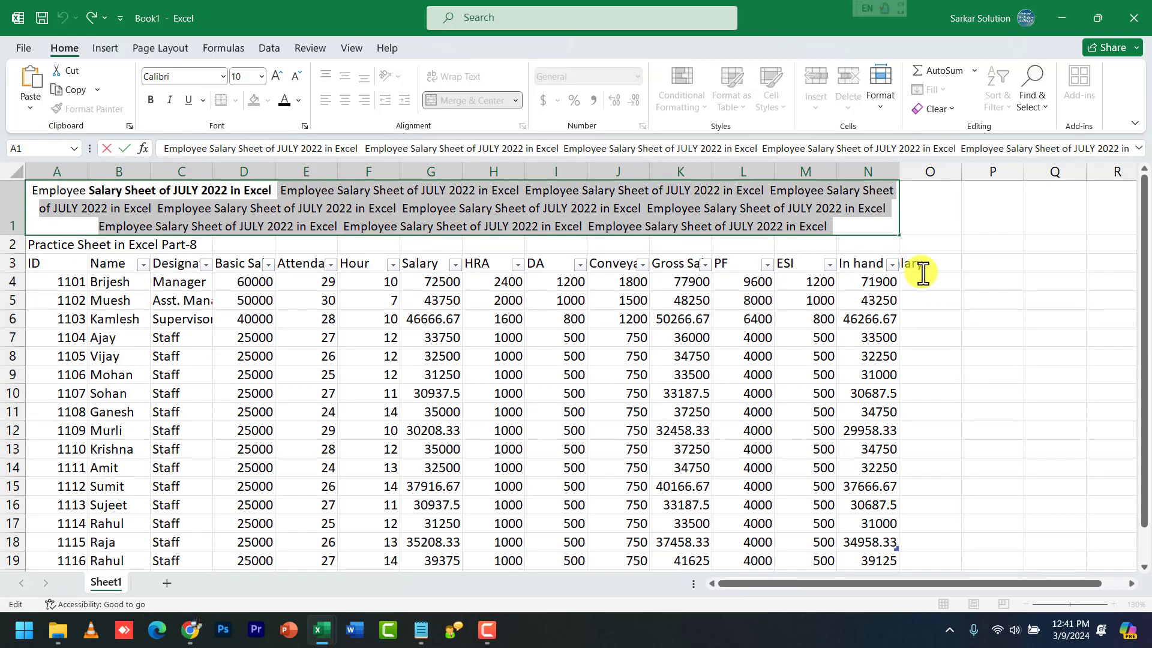
pyautogui.press('Delete')
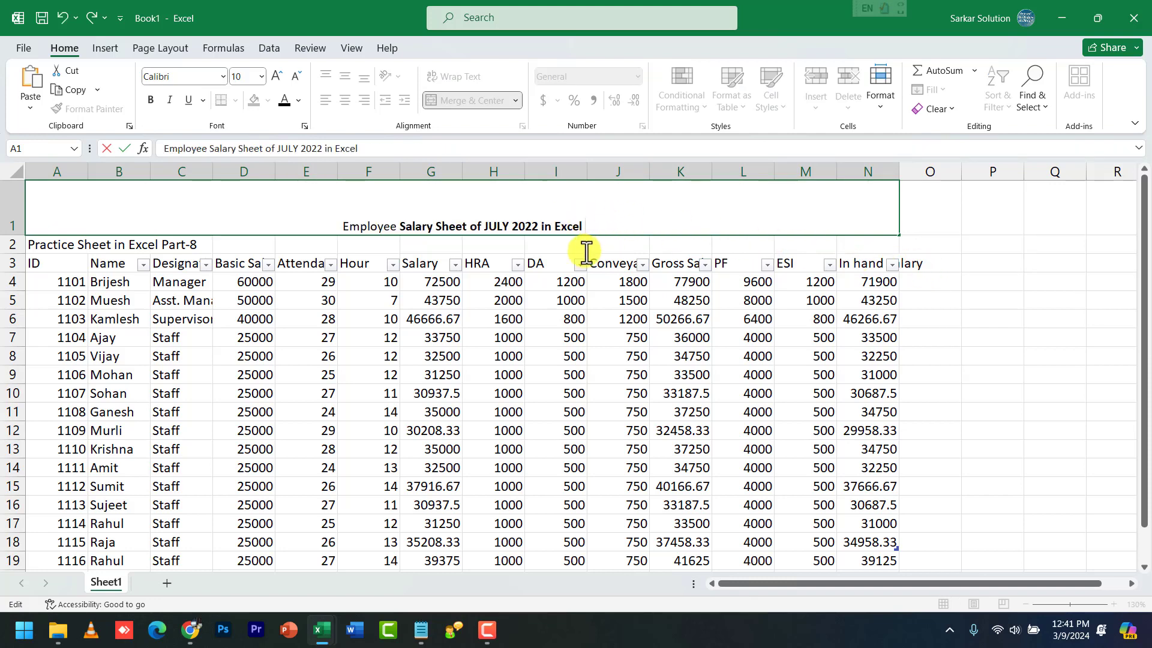
pyautogui.click(510, 279)
# - Enlarge the font of the merged title in row 1 to size 36
pyautogui.click(442, 204)
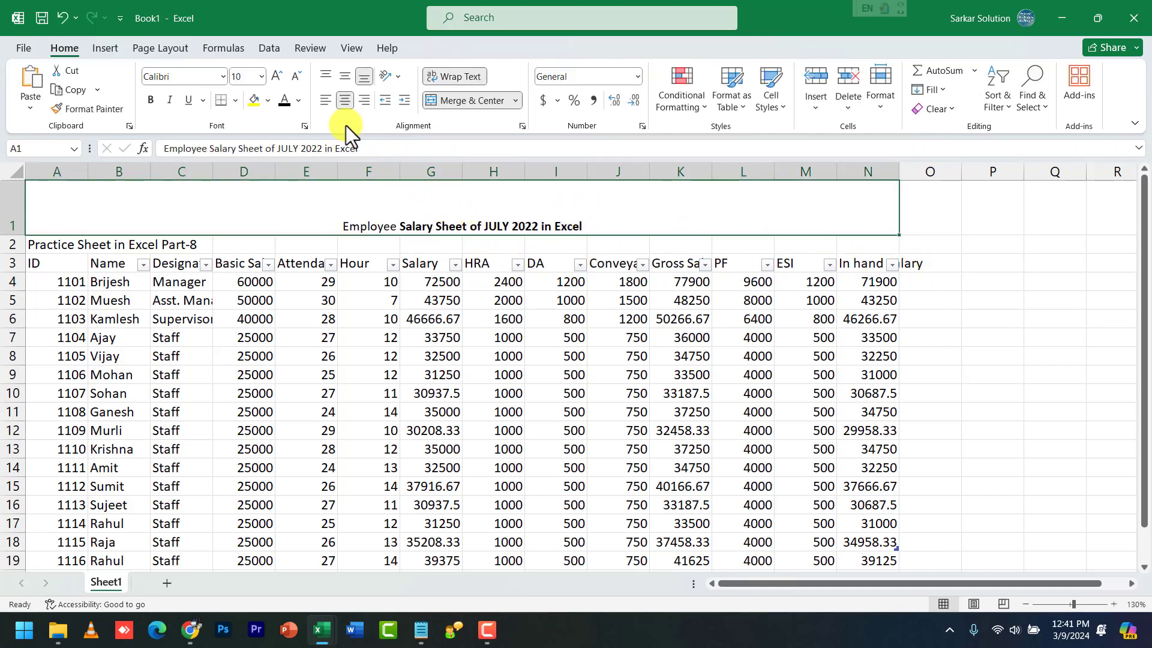
pyautogui.click(280, 75)
pyautogui.click(280, 75)
pyautogui.click(280, 75)
pyautogui.click(279, 75)
pyautogui.click(281, 75)
pyautogui.click(281, 74)
pyautogui.click(280, 74)
pyautogui.click(281, 75)
pyautogui.click(281, 75)
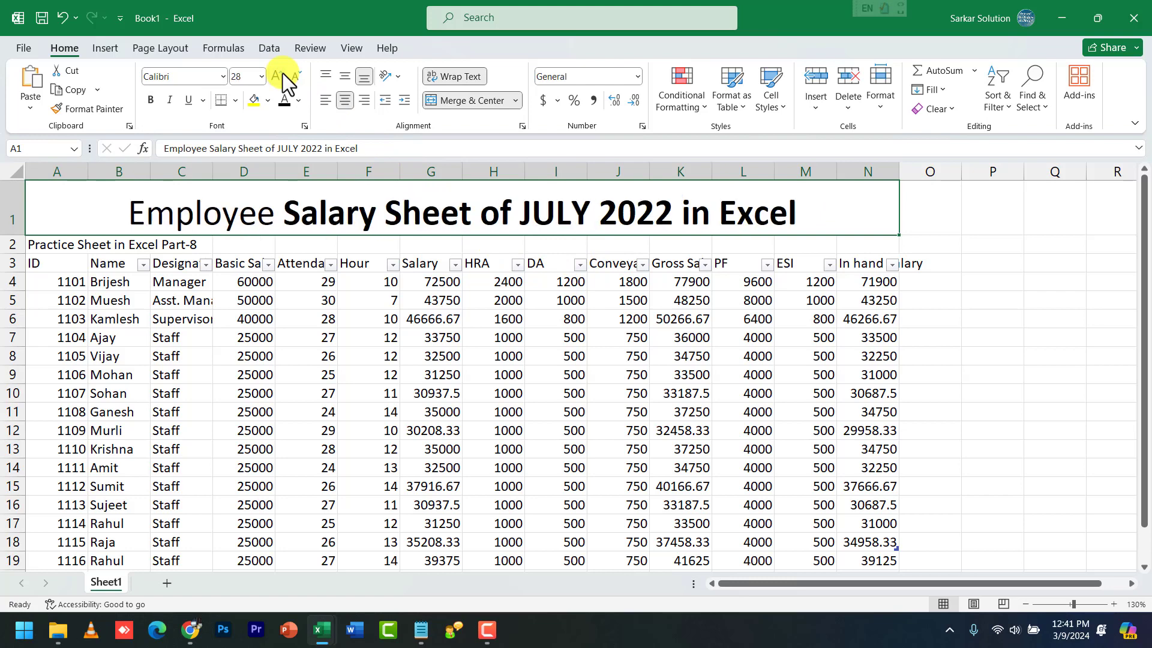
pyautogui.click(281, 74)
pyautogui.click(280, 75)
# - Try a purple fill on the merged title cell
pyautogui.click(303, 106)
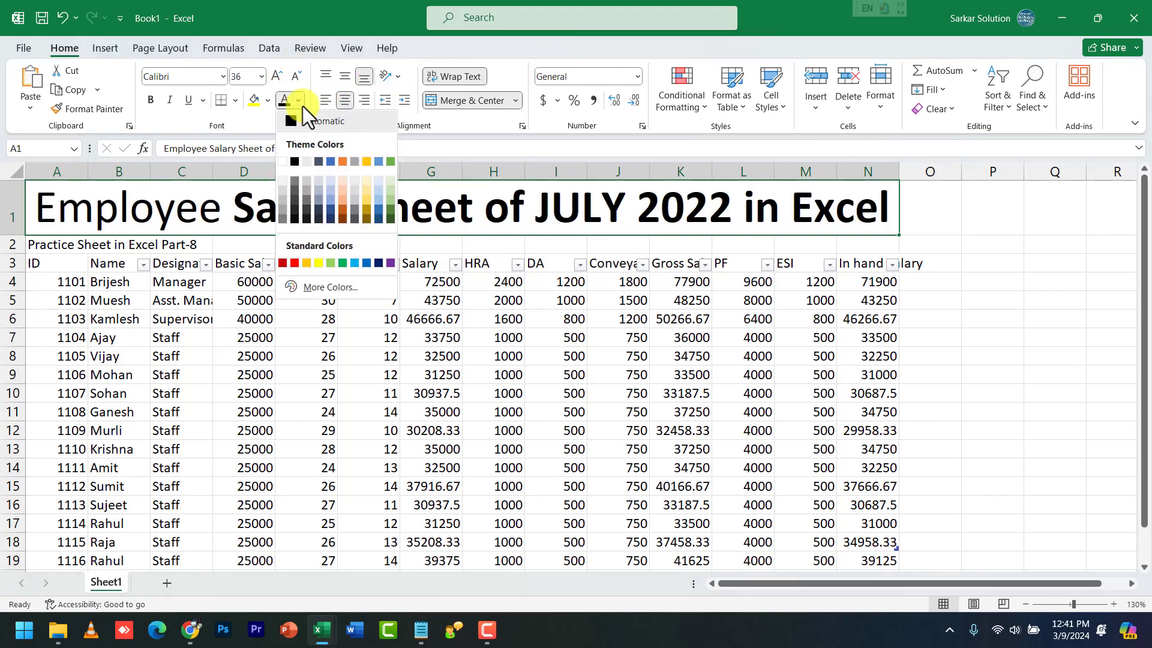
pyautogui.click(270, 101)
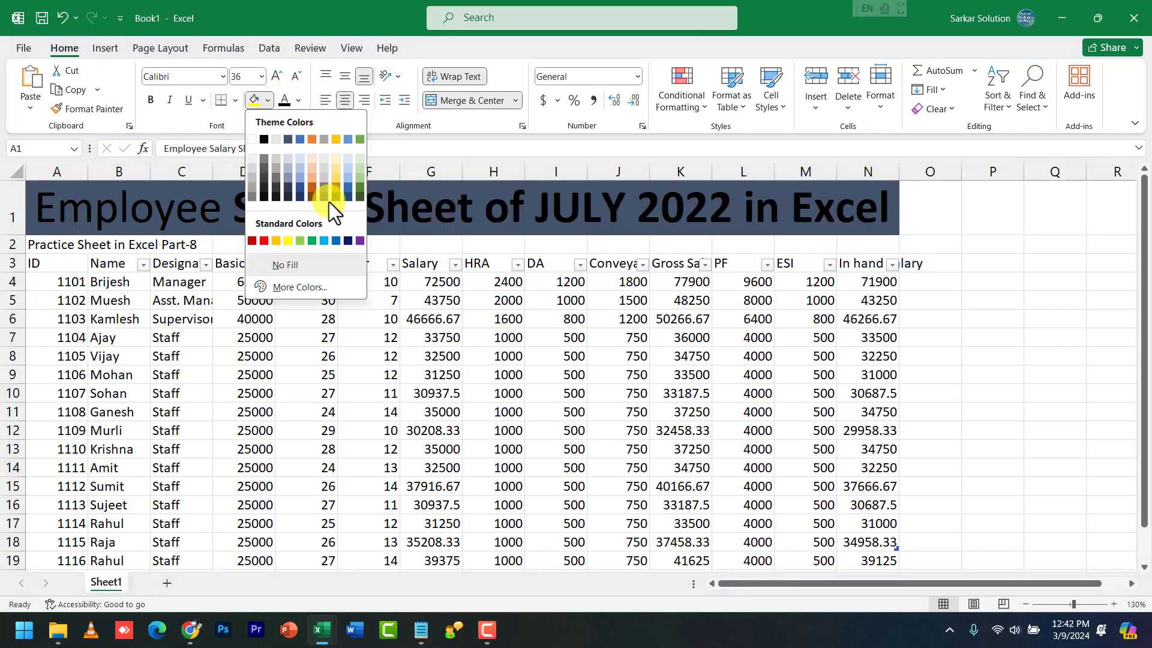
pyautogui.click(356, 241)
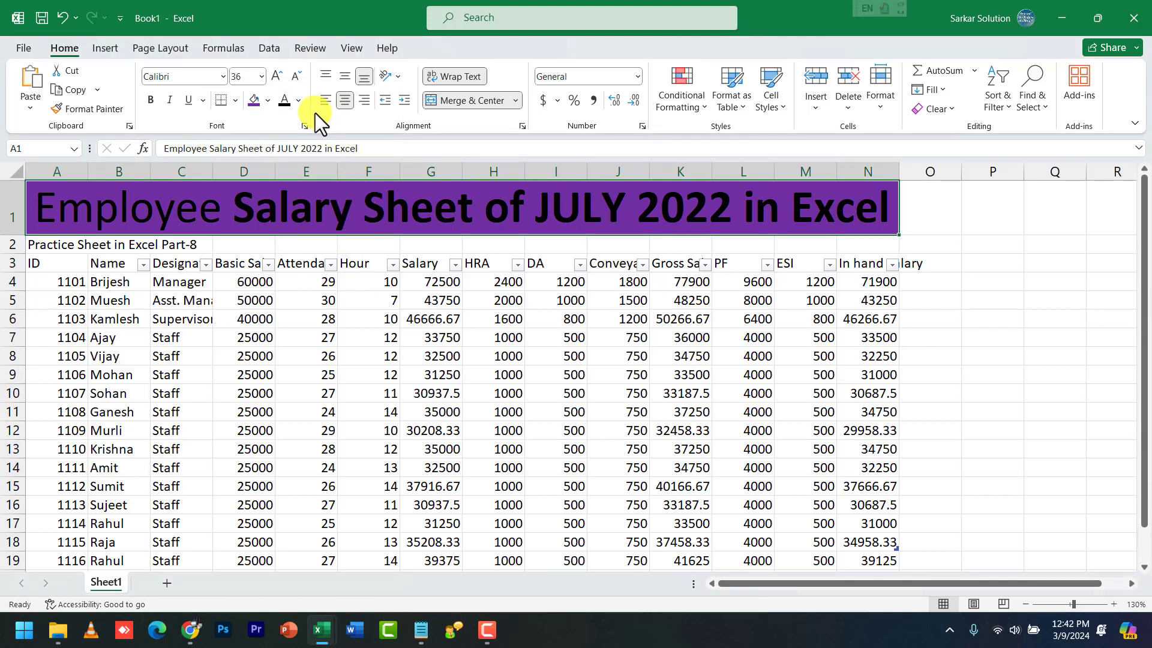
# - Fill the merged title cell with blue and set its text color to yellow
pyautogui.click(268, 100)
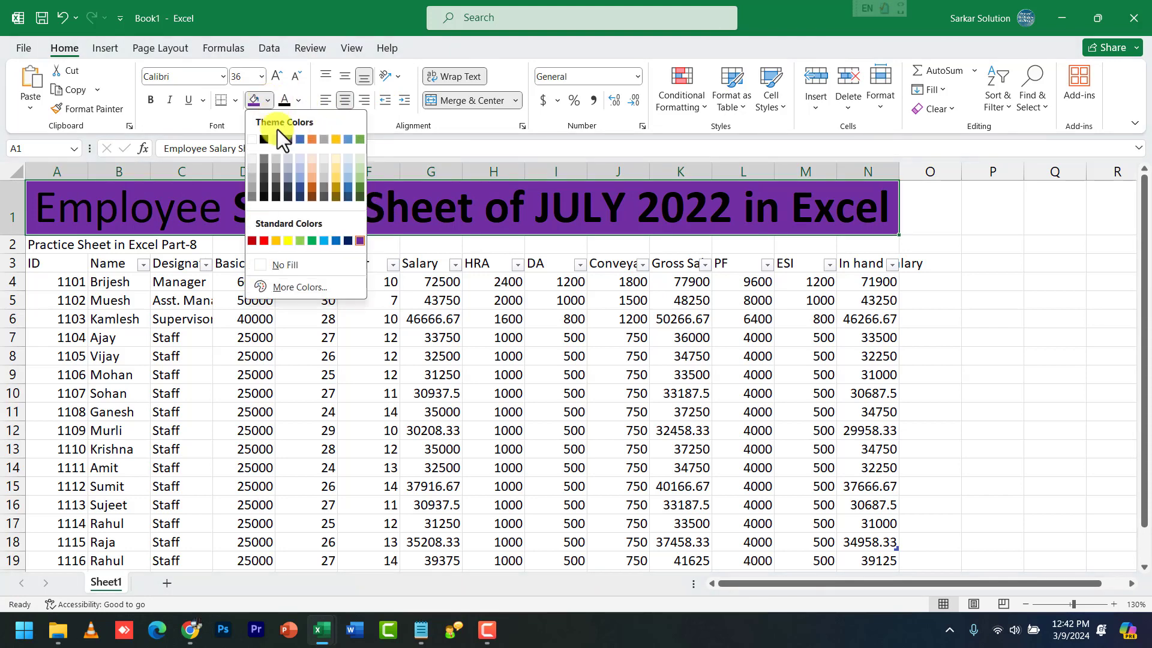
pyautogui.click(339, 237)
pyautogui.click(299, 100)
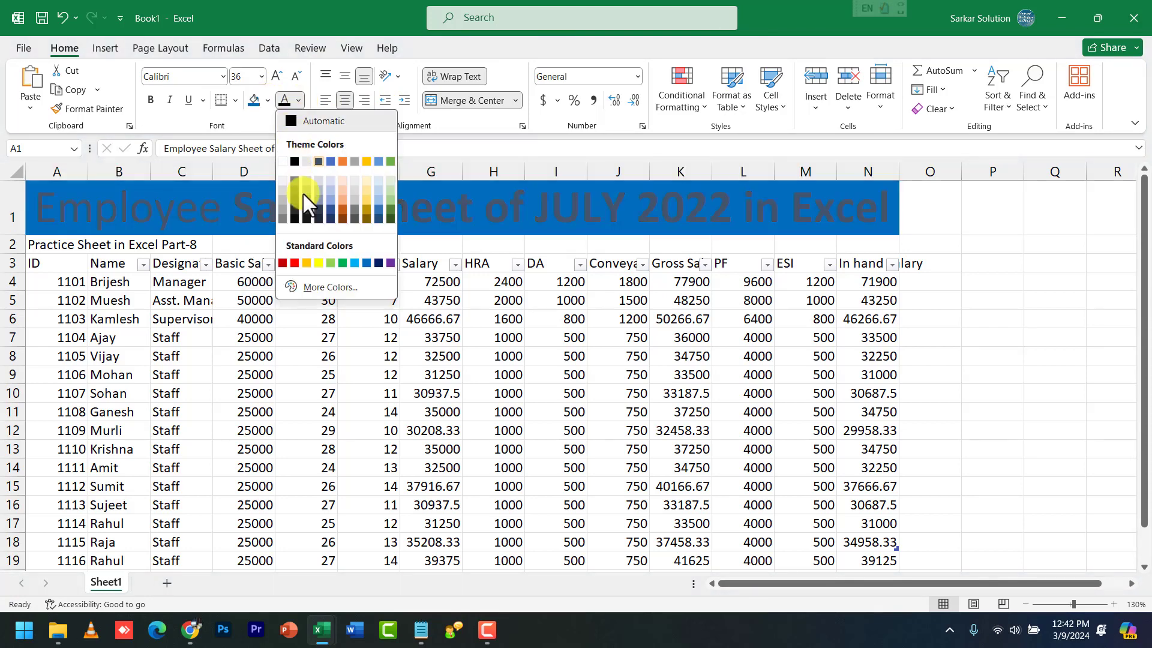
pyautogui.click(318, 262)
pyautogui.click(426, 300)
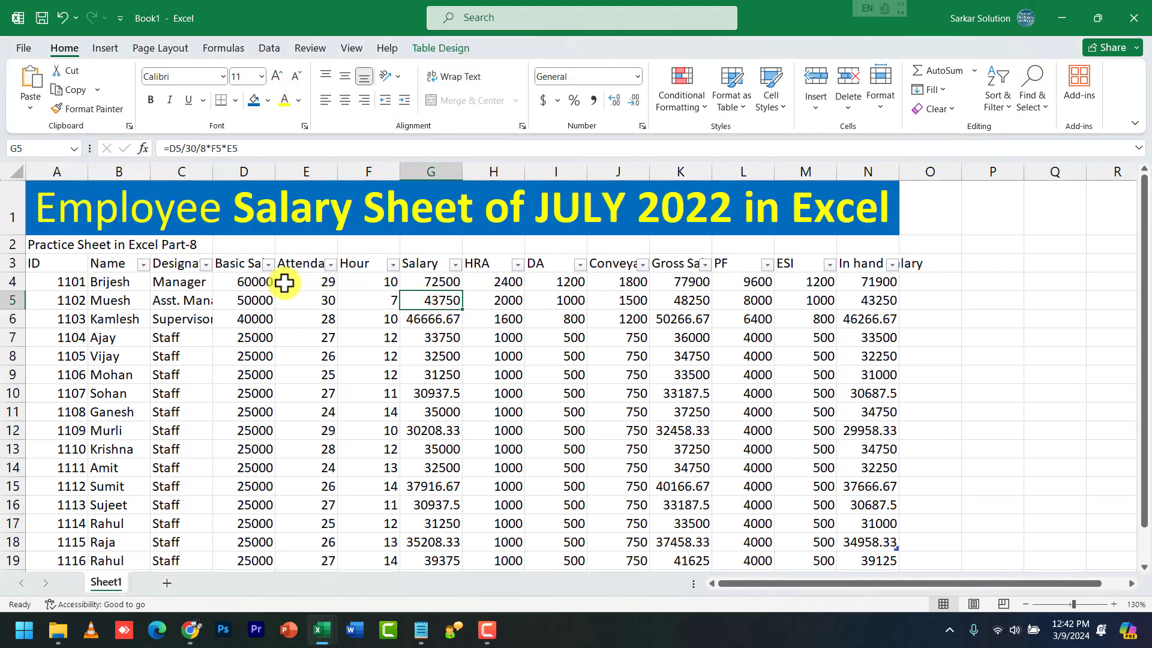
# - Merge and center the subtitle "Practice Sheet in Excel Part-8" across A2:N2 and make it bold at size 24
pyautogui.moveTo(49, 242); pyautogui.dragTo(850, 243)
pyautogui.click(473, 99)
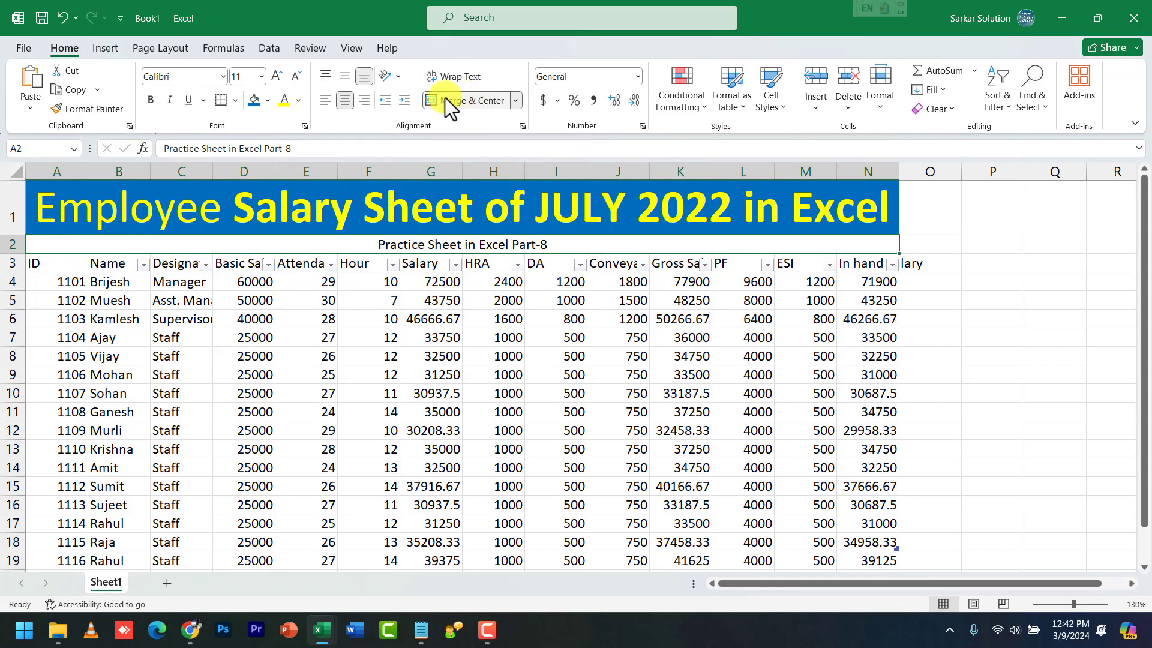
pyautogui.click(276, 76)
pyautogui.click(277, 76)
pyautogui.click(277, 76)
pyautogui.click(276, 76)
pyautogui.click(277, 77)
pyautogui.click(277, 76)
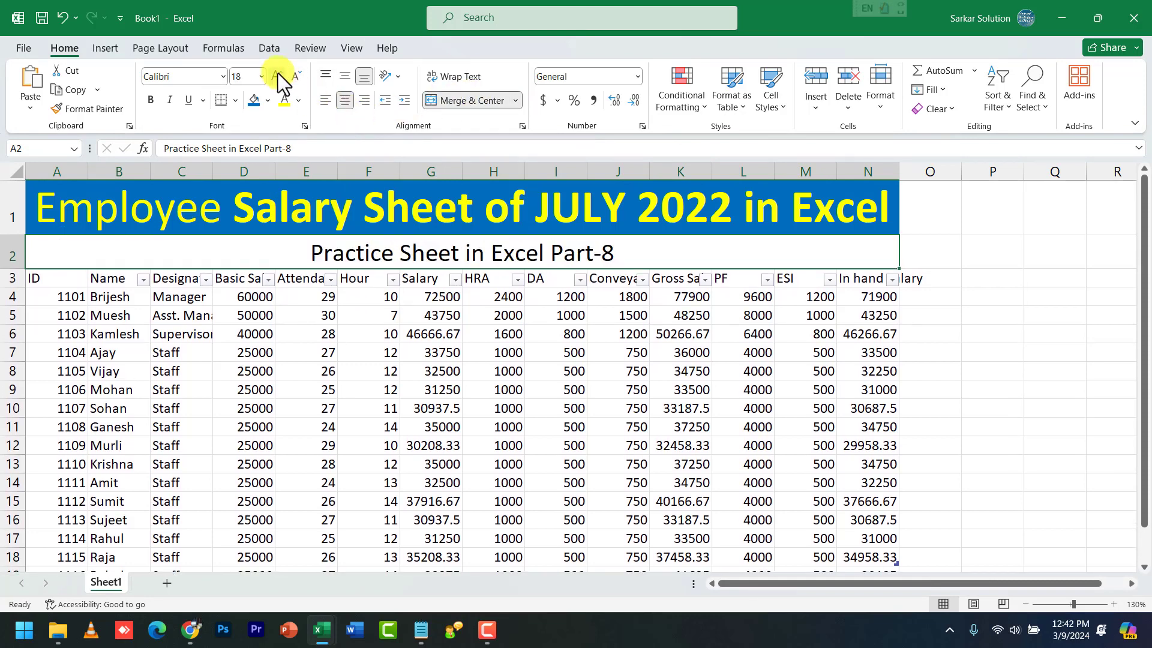
pyautogui.click(277, 76)
pyautogui.click(150, 99)
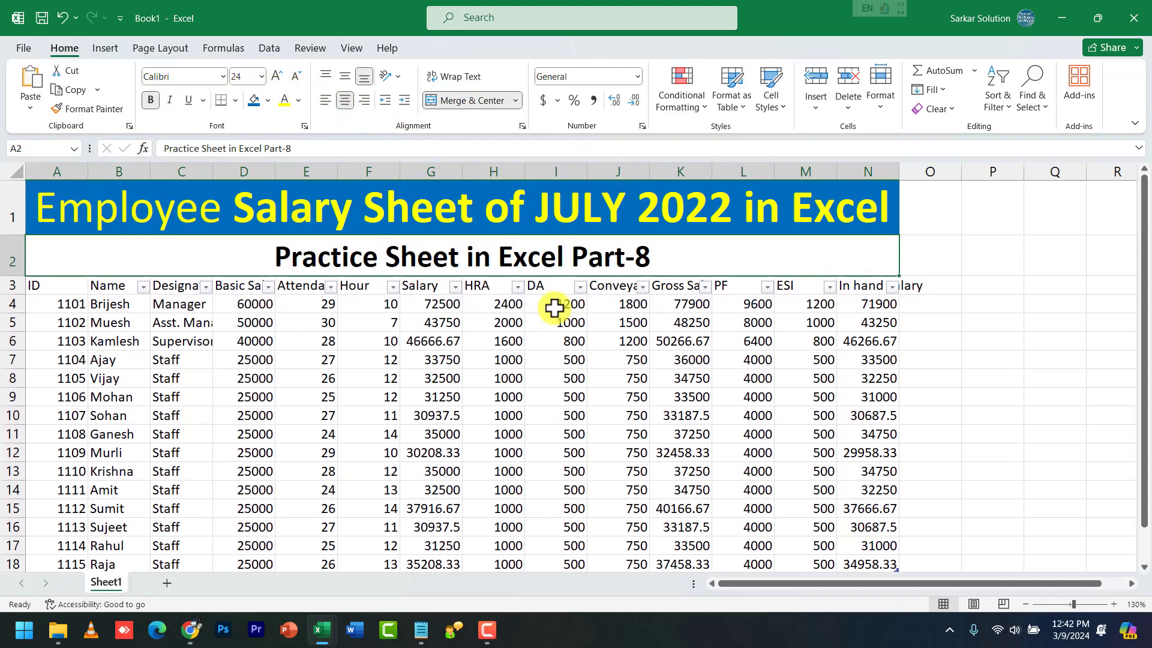
pyautogui.click(555, 359)
# - Format the column headers in A3:N3 as bold, size 12, with a light gold fill
pyautogui.click(67, 285)
pyautogui.moveTo(68, 285); pyautogui.dragTo(855, 290)
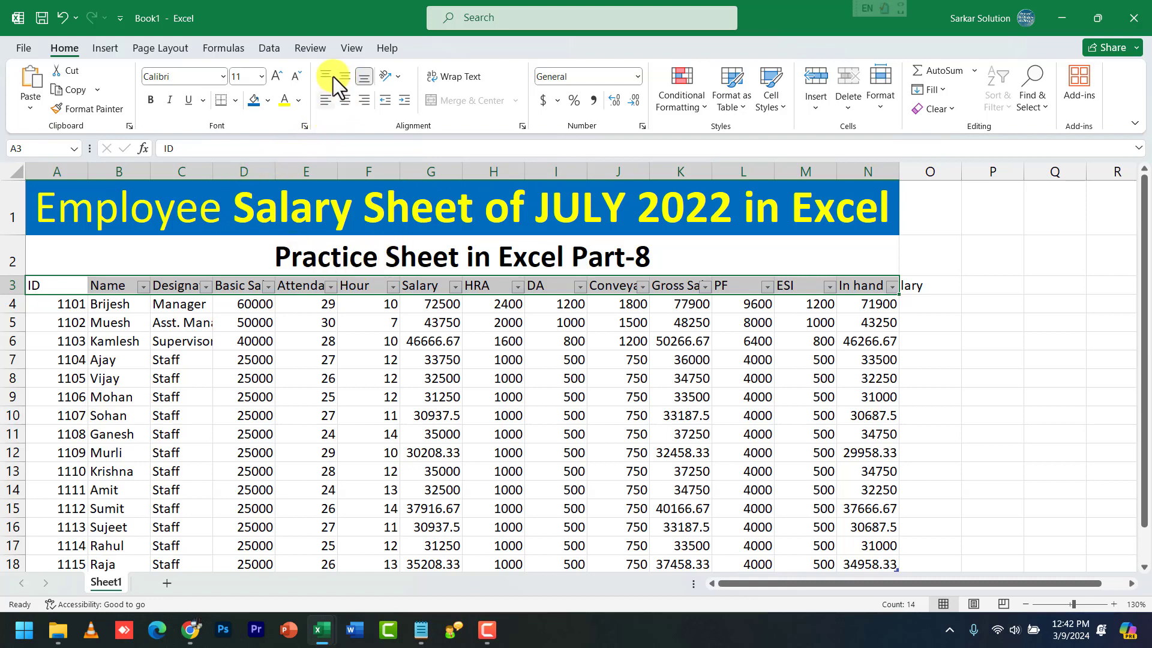
pyautogui.click(278, 77)
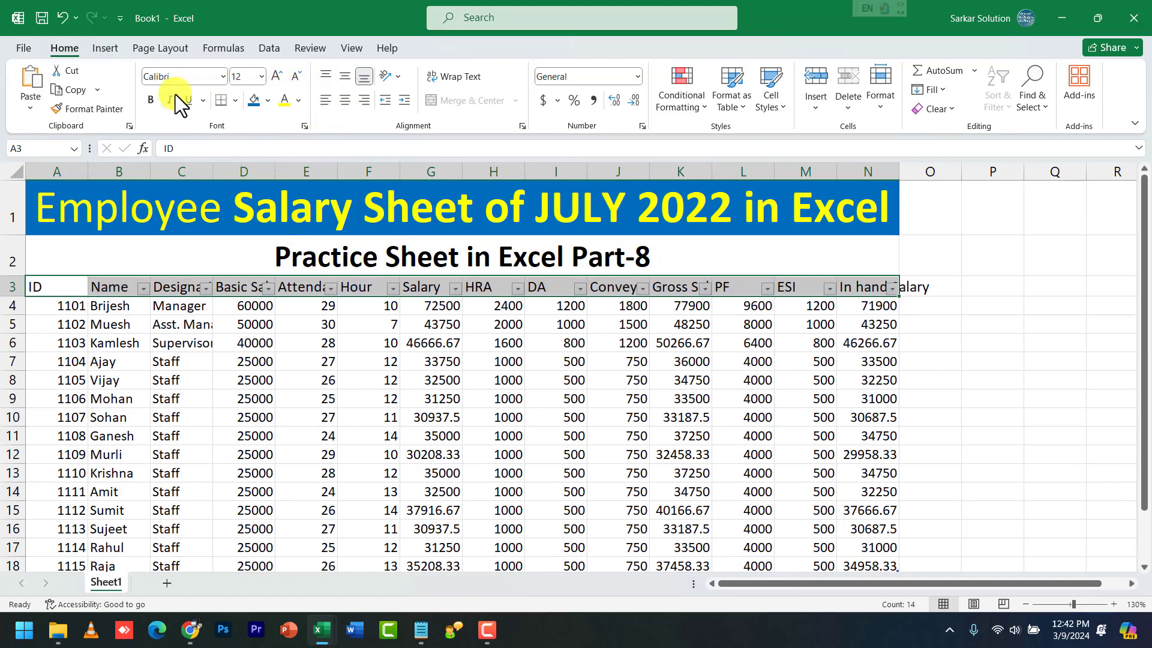
pyautogui.click(152, 100)
pyautogui.click(268, 102)
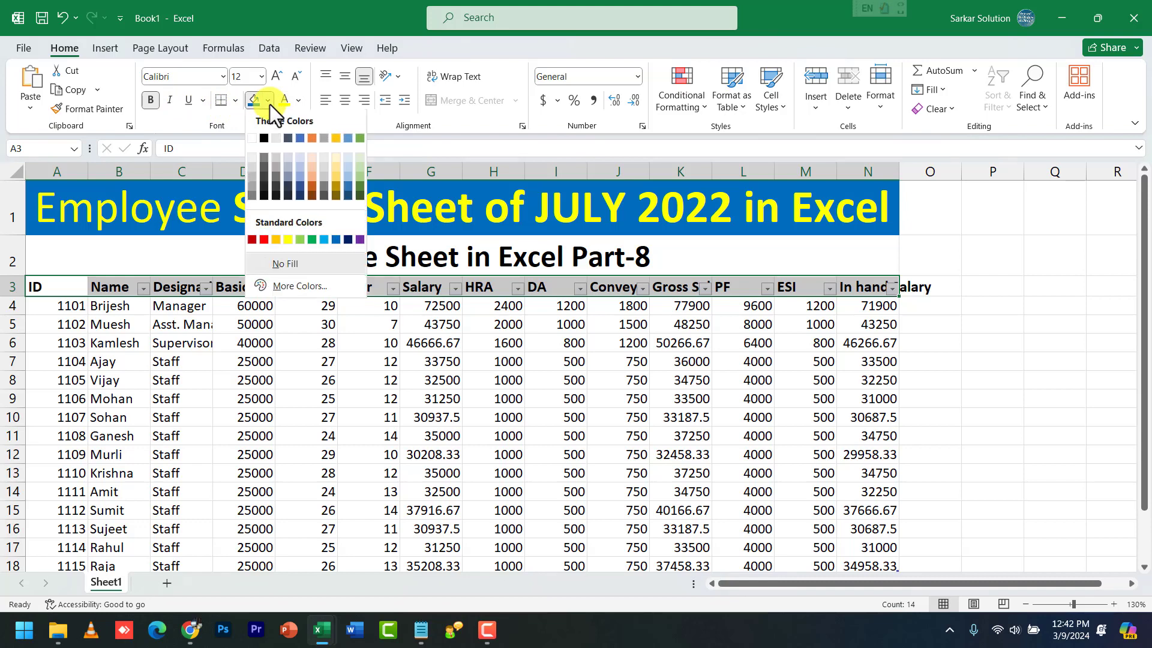
pyautogui.click(336, 169)
pyautogui.click(279, 396)
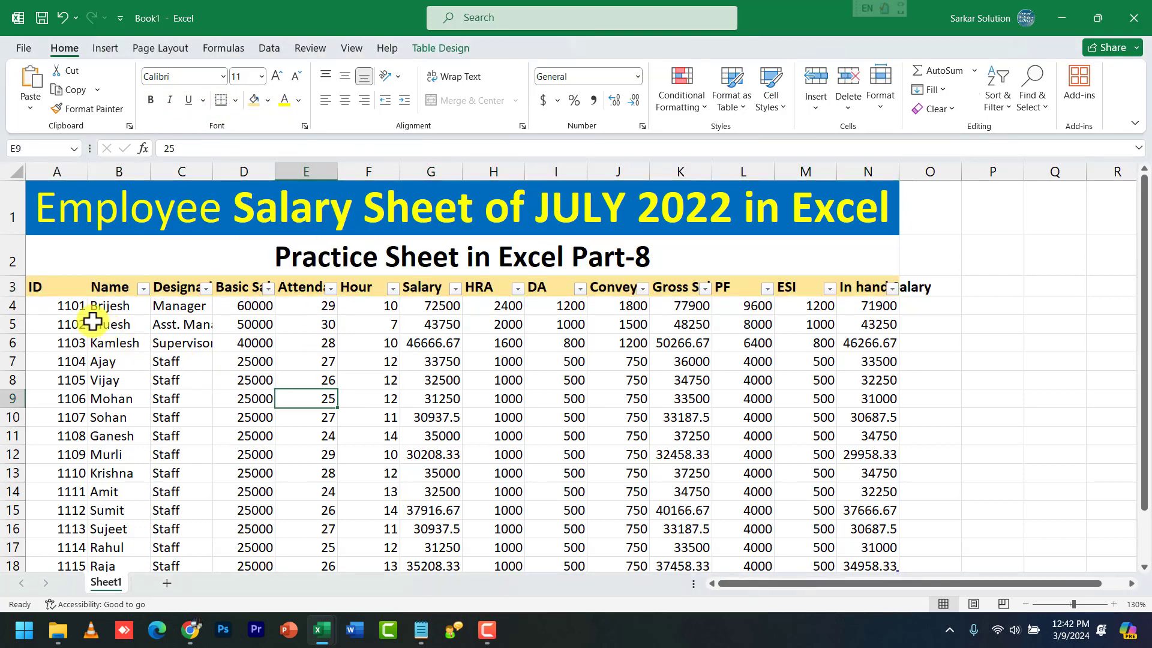
# - Apply All Borders to the whole salary table from A3 to N23
pyautogui.moveTo(42, 286); pyautogui.dragTo(861, 496)
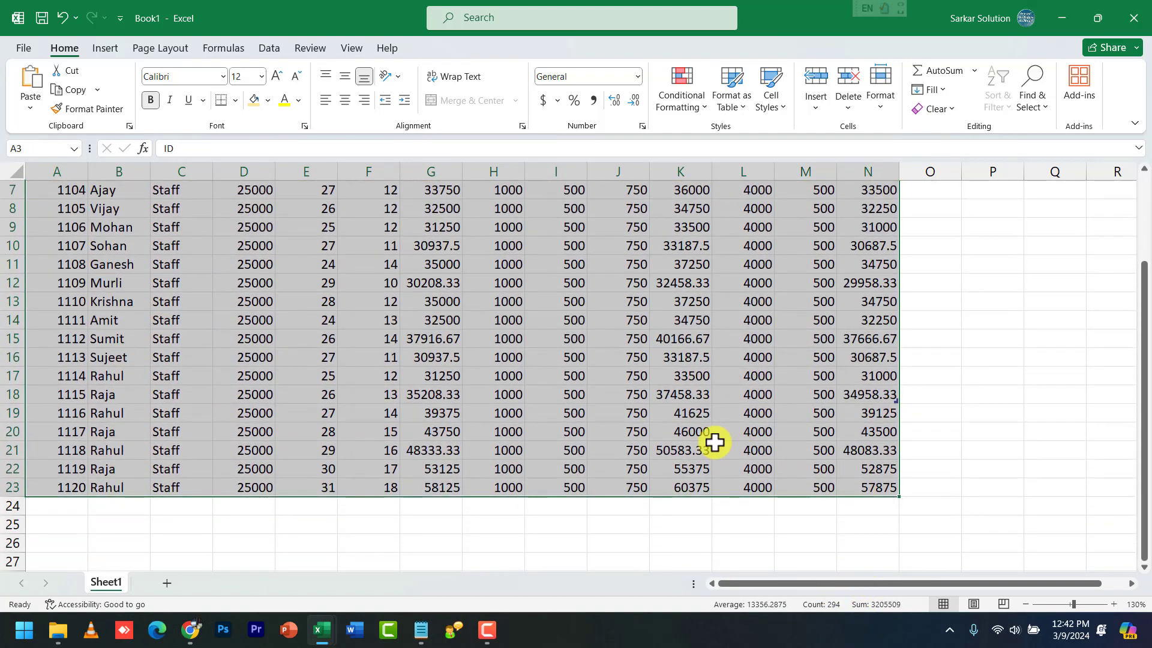
pyautogui.click(235, 106)
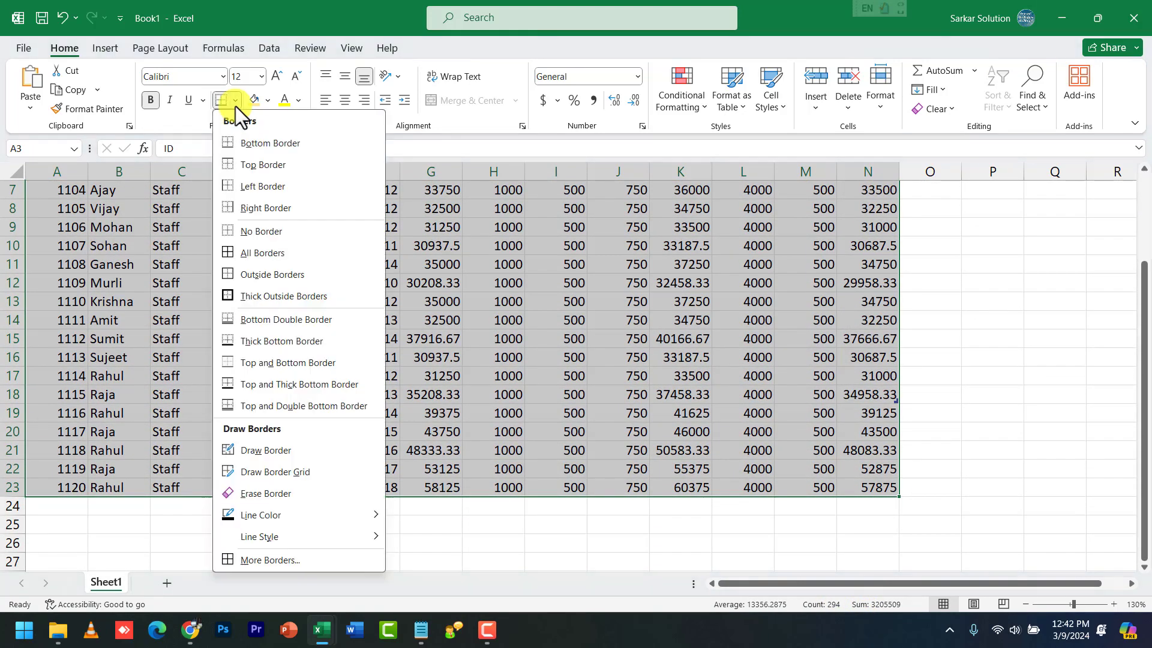
pyautogui.click(257, 245)
pyautogui.scroll(2, 257, 244)
pyautogui.click(714, 381)
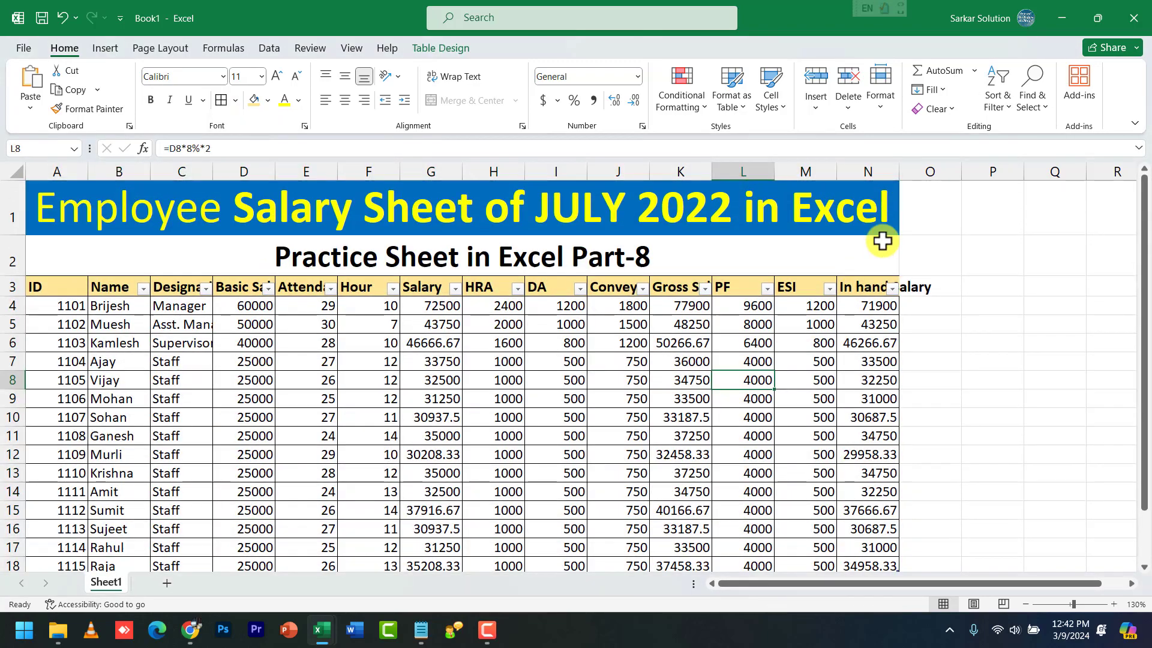
# - AutoFit the width of column N to the "In hand Salary" header
pyautogui.doubleClick(898, 172)
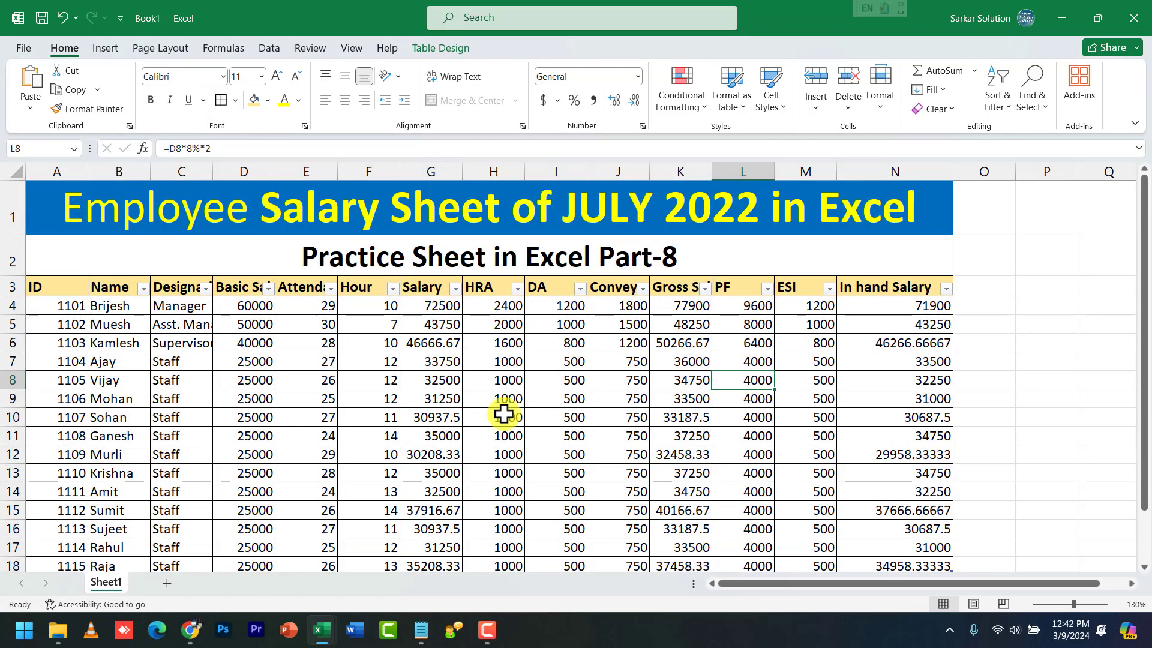
pyautogui.scroll(-1, 296, 412)
pyautogui.scroll(1, 297, 412)
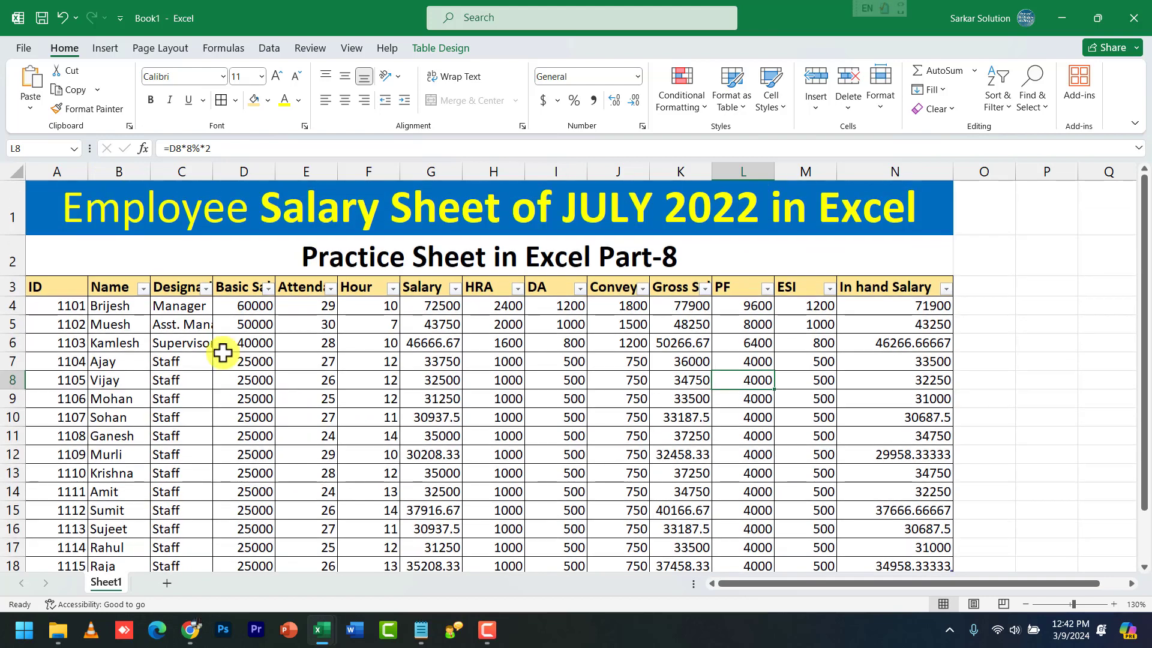
# - Remove the filter buttons from the table's header row
pyautogui.click(299, 310)
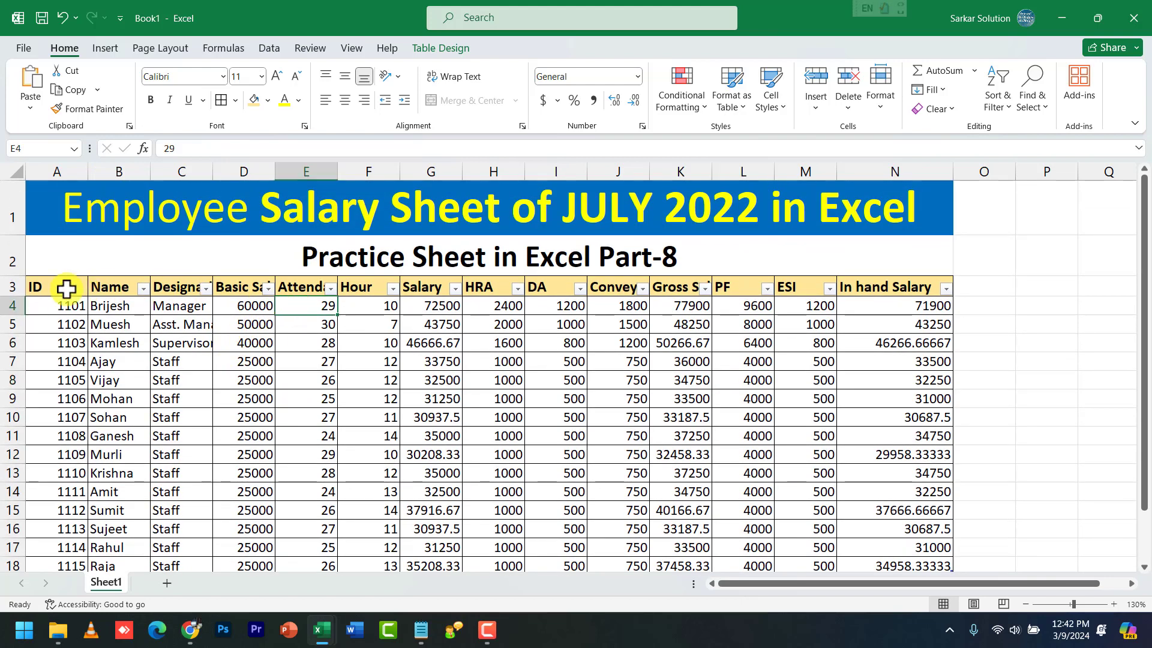
pyautogui.moveTo(62, 288); pyautogui.dragTo(872, 282)
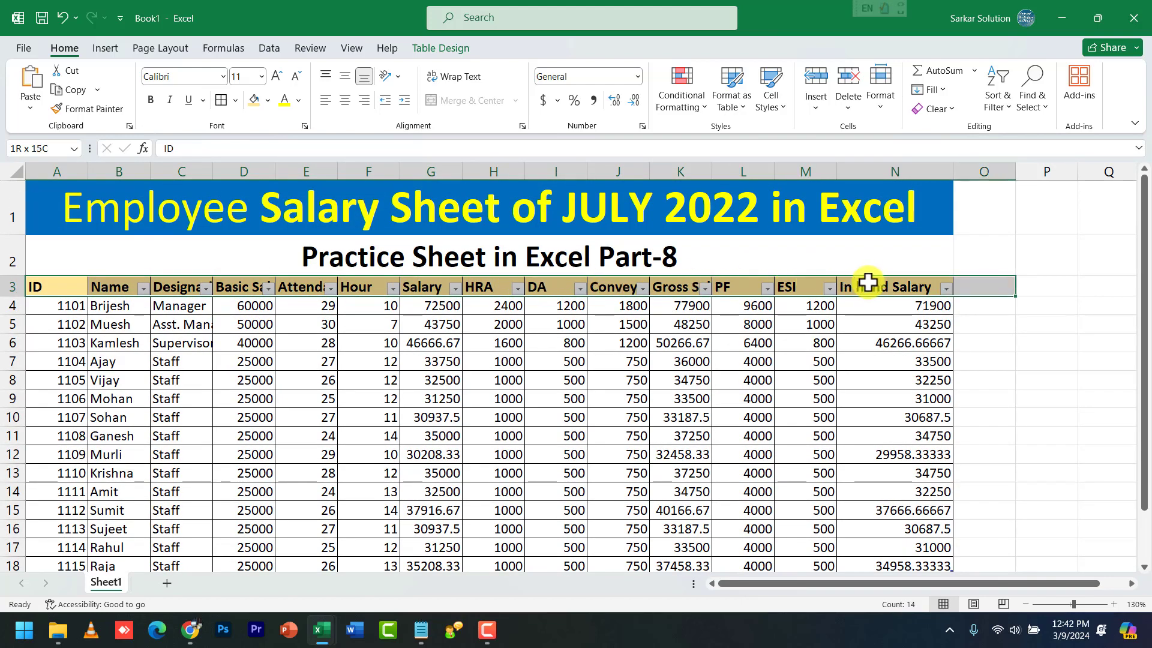
pyautogui.click(924, 288)
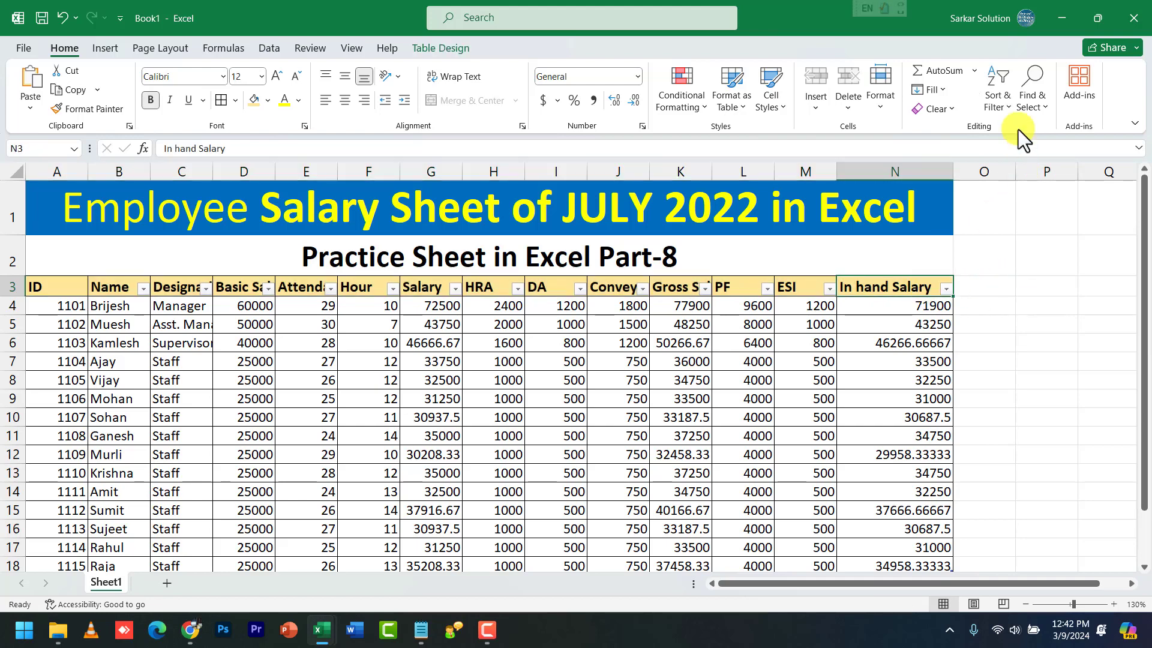
pyautogui.click(998, 96)
pyautogui.click(1017, 198)
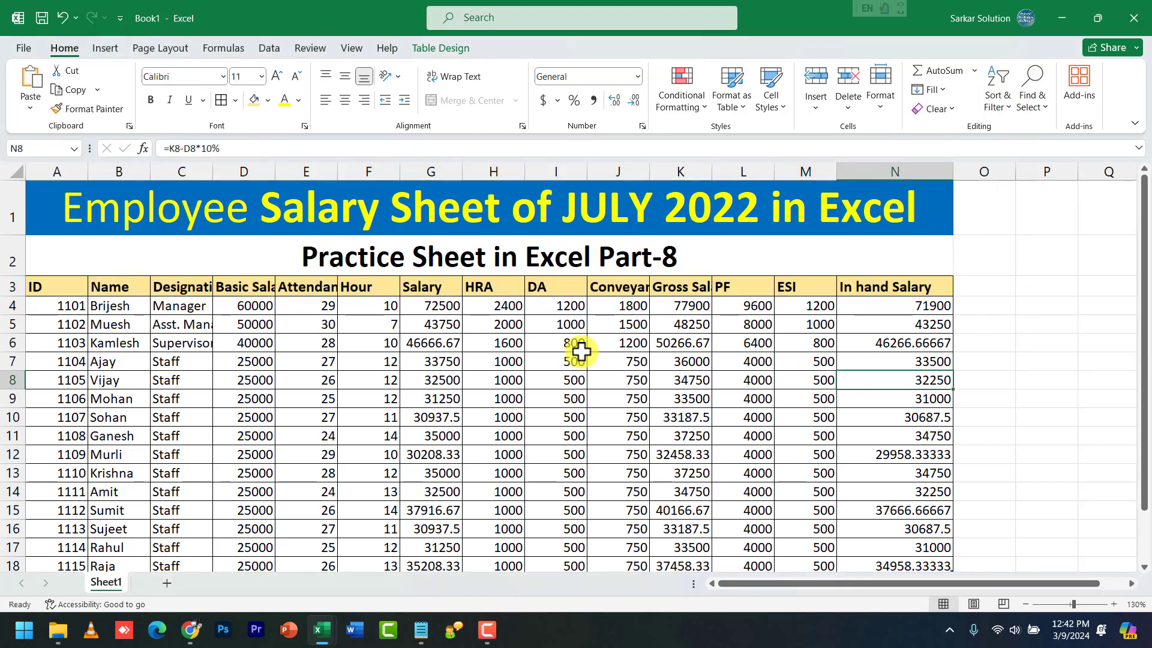
# - Zoom in on the table and check whether the ID and Name headers and their entries fit the column widths
pyautogui.click(45, 297)
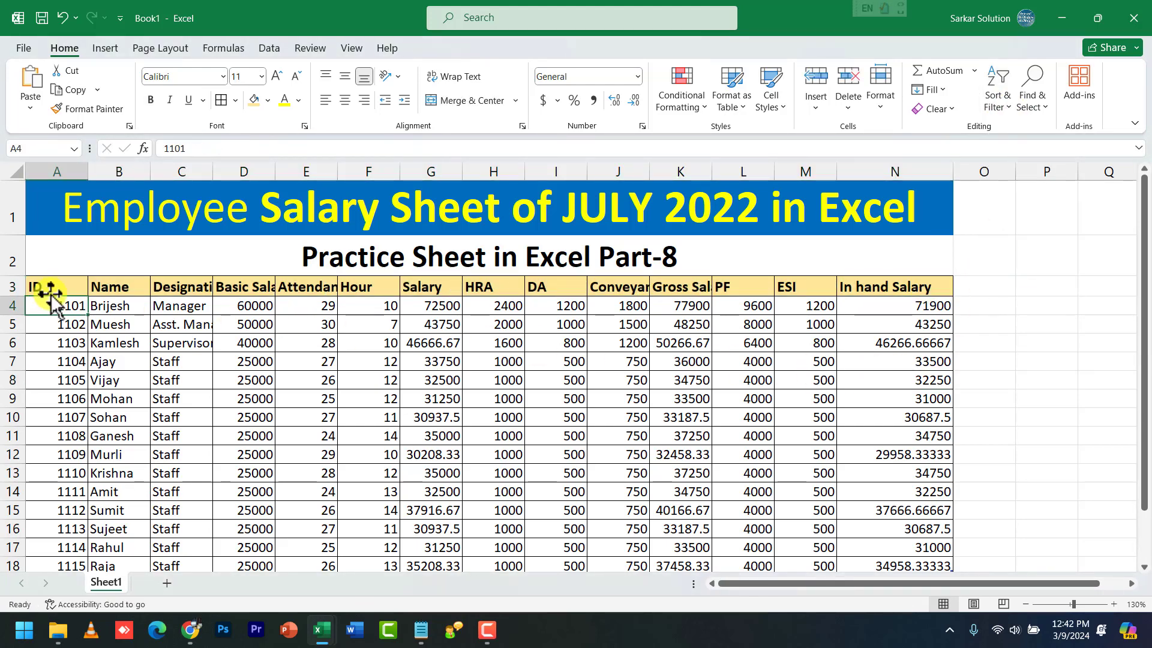
pyautogui.keyDown('ctrl'); pyautogui.scroll(7, 90, 319); pyautogui.keyUp('ctrl')
pyautogui.scroll(1, 155, 334)
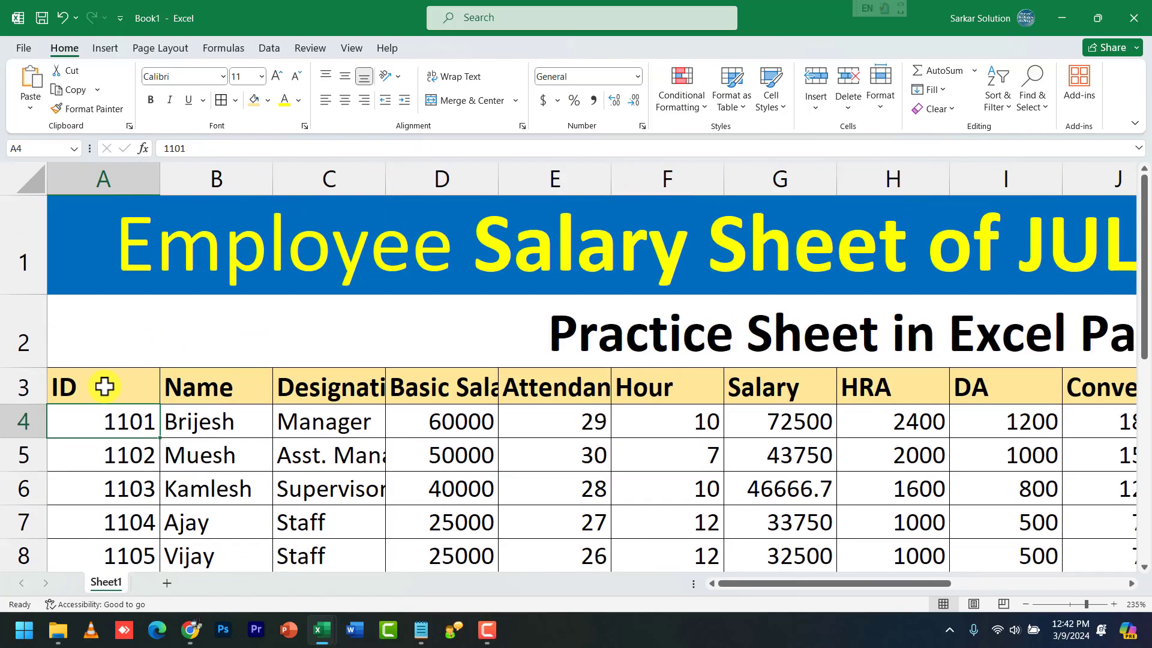
pyautogui.click(104, 387)
pyautogui.scroll(-1, 104, 387)
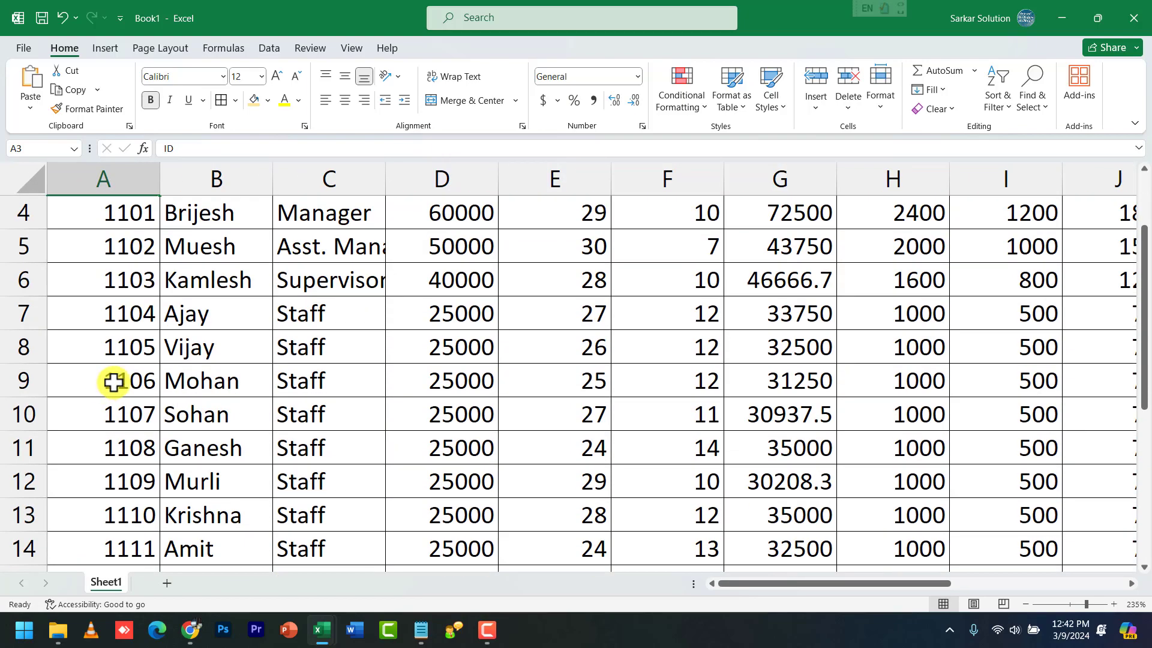
pyautogui.scroll(1, 114, 383)
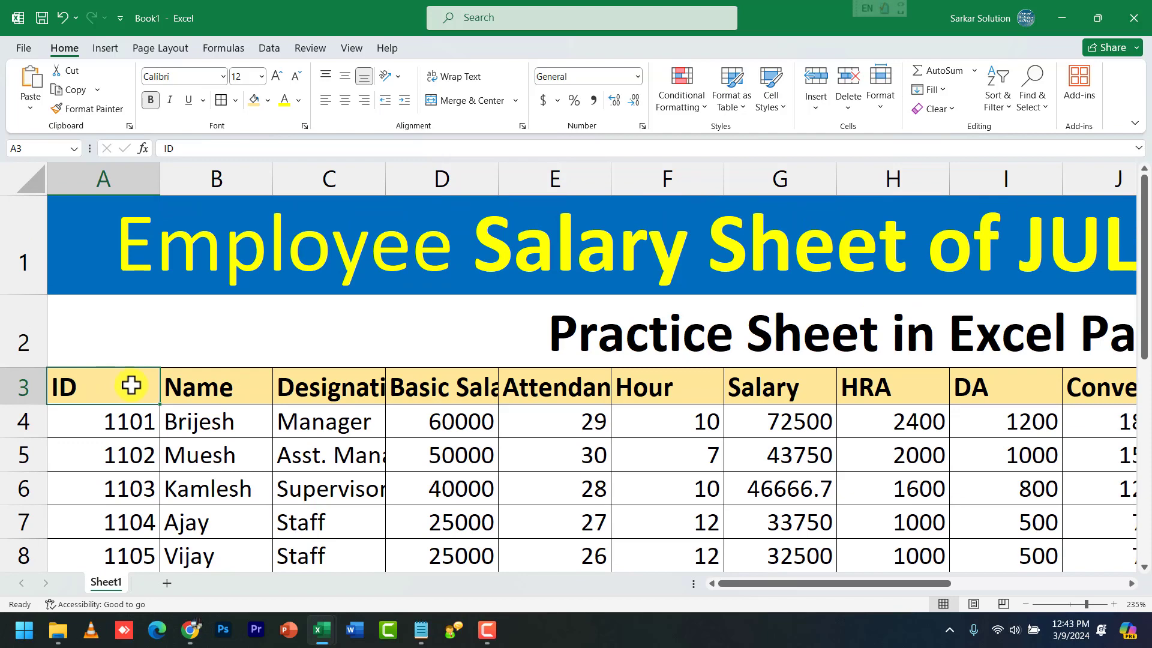
pyautogui.click(203, 396)
pyautogui.scroll(-1, 201, 394)
pyautogui.scroll(1, 239, 394)
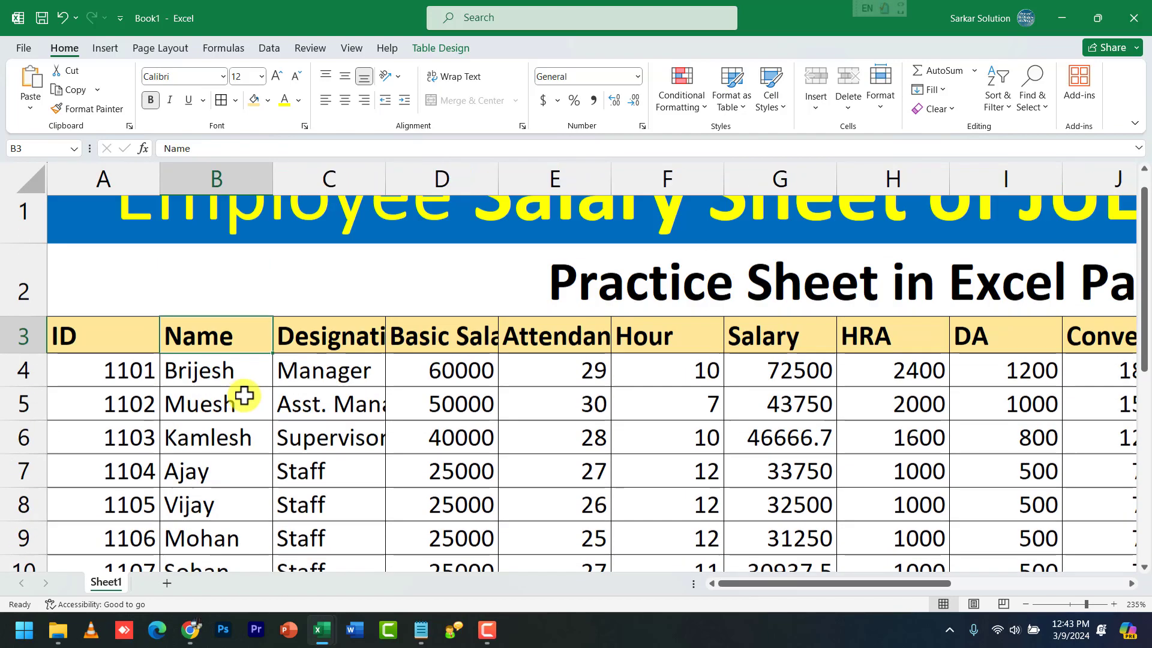
# - AutoFit the widths of columns C, D and E to the Designation, Basic Salary and Attendance headers and entries
pyautogui.click(318, 391)
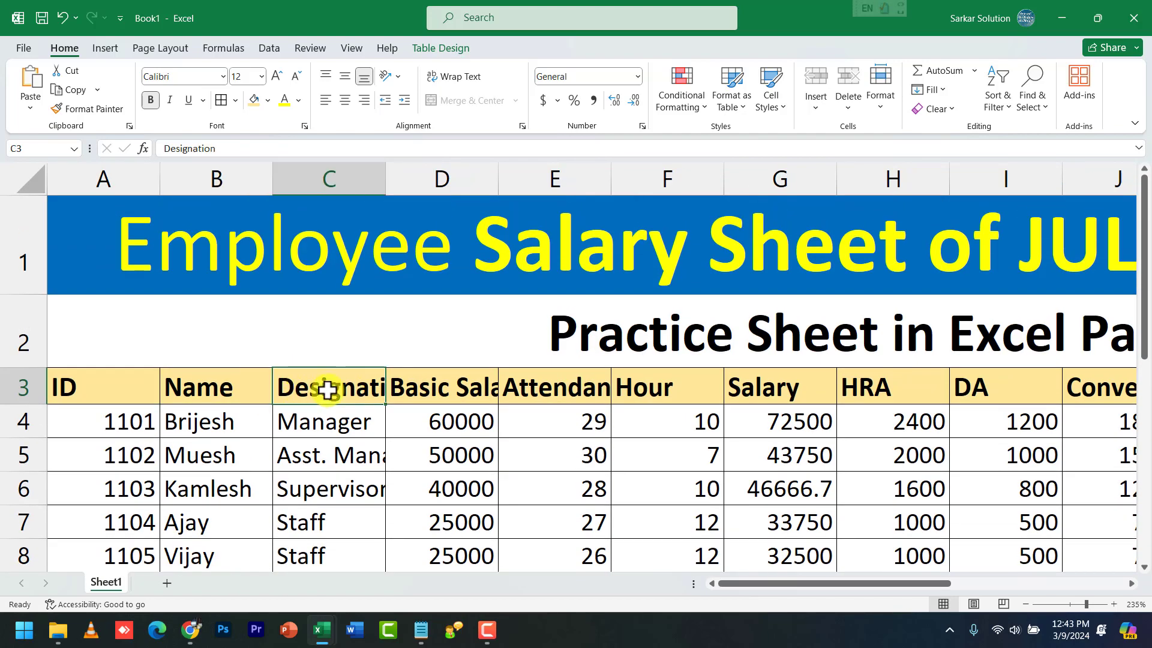
pyautogui.doubleClick(385, 188)
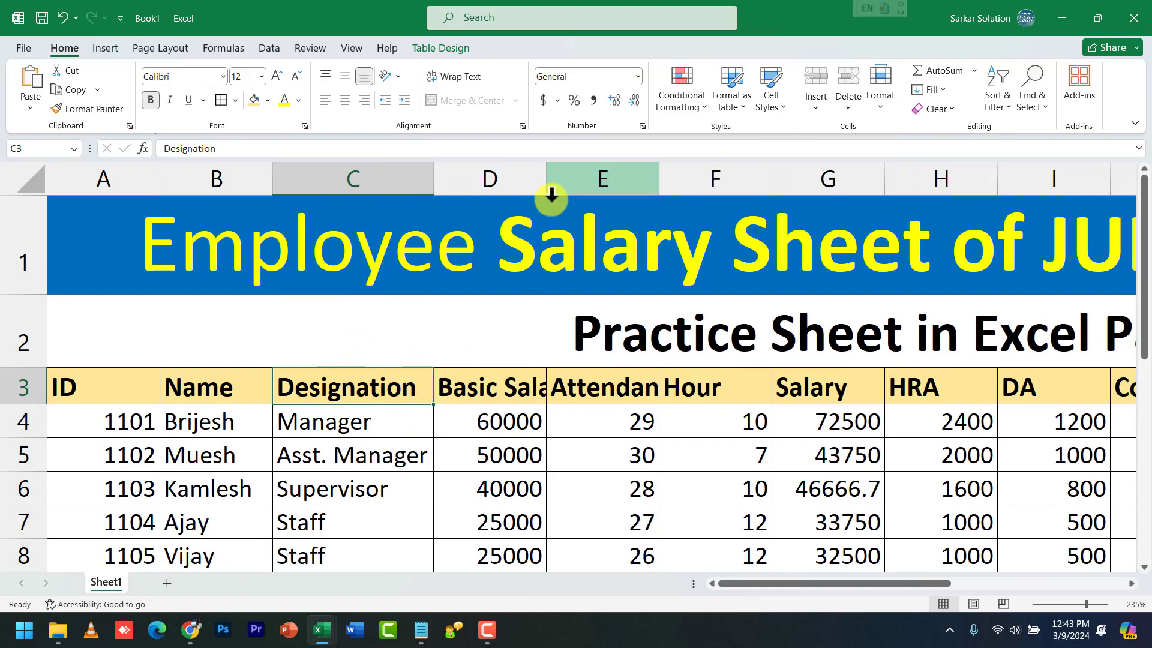
pyautogui.doubleClick(547, 177)
pyautogui.doubleClick(695, 181)
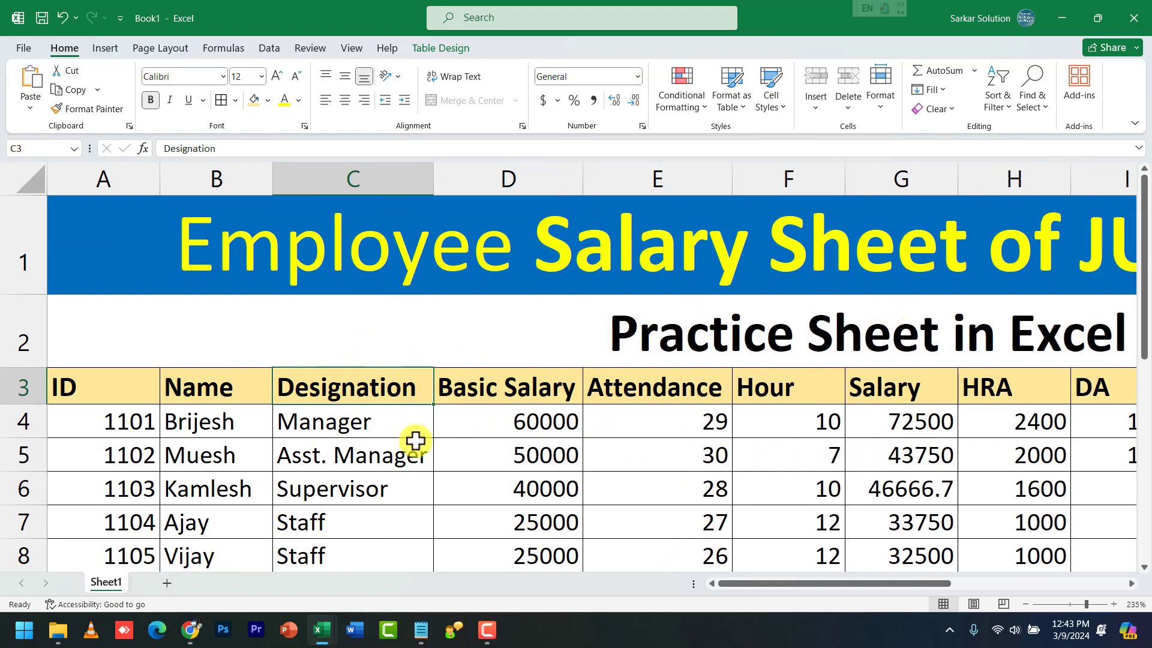
# - Widen column J to show the full Conveyance header and AutoFit column K to the Gross Salary header
pyautogui.hscroll(1, 877, 582)
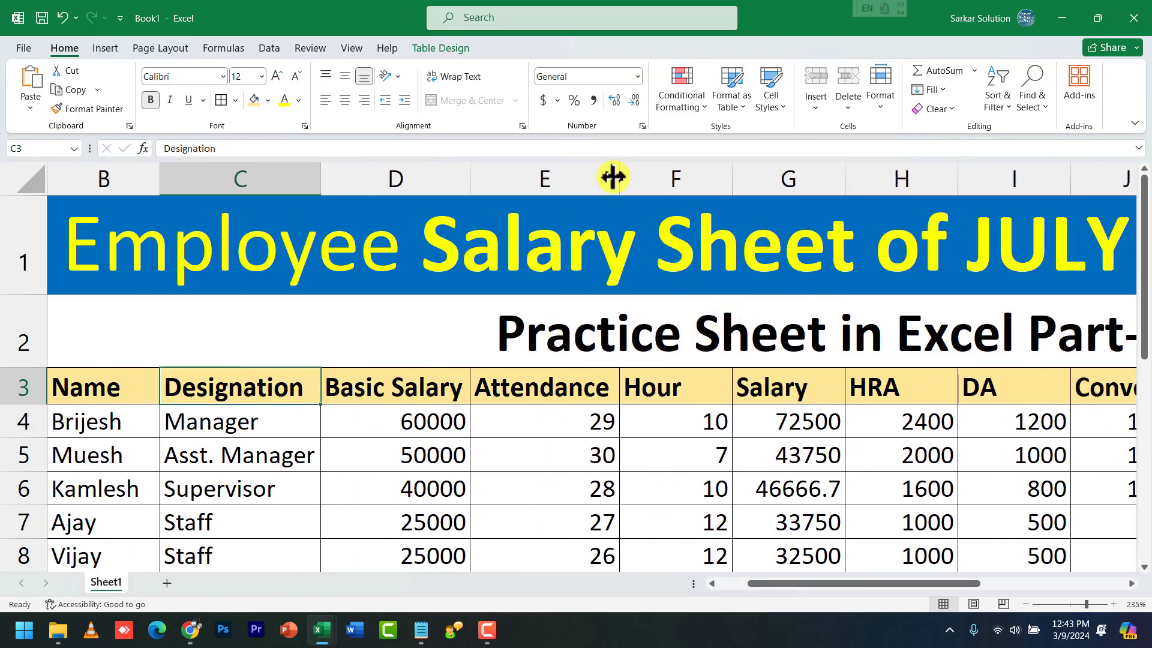
pyautogui.hscroll(3, 956, 582)
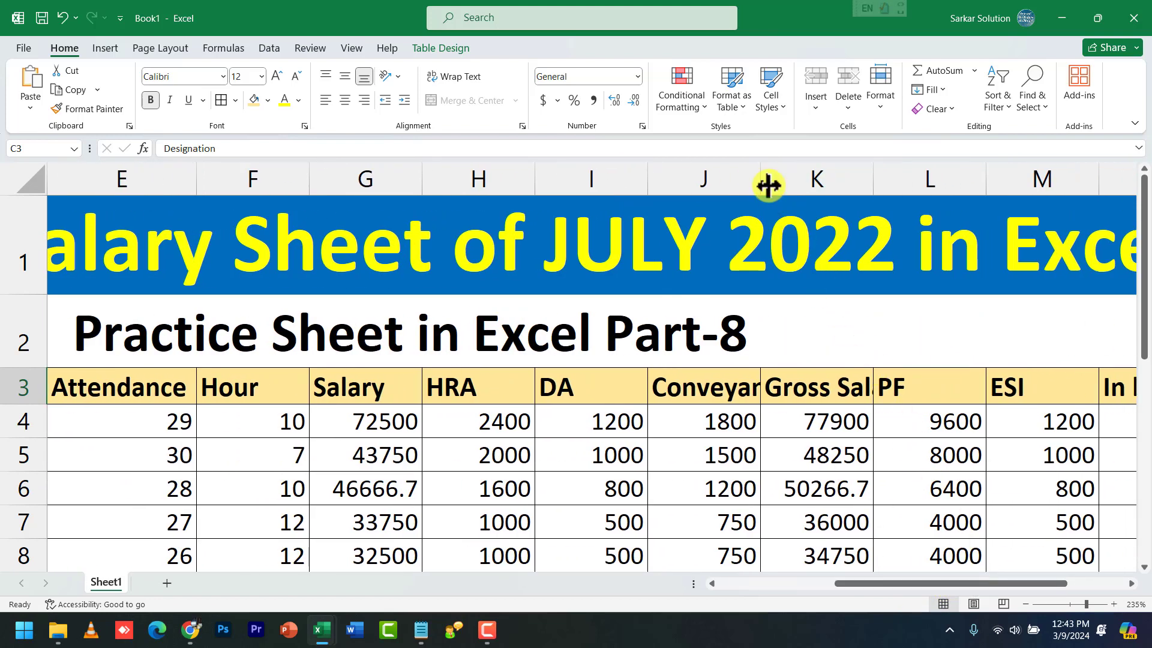
pyautogui.moveTo(762, 185); pyautogui.dragTo(801, 191)
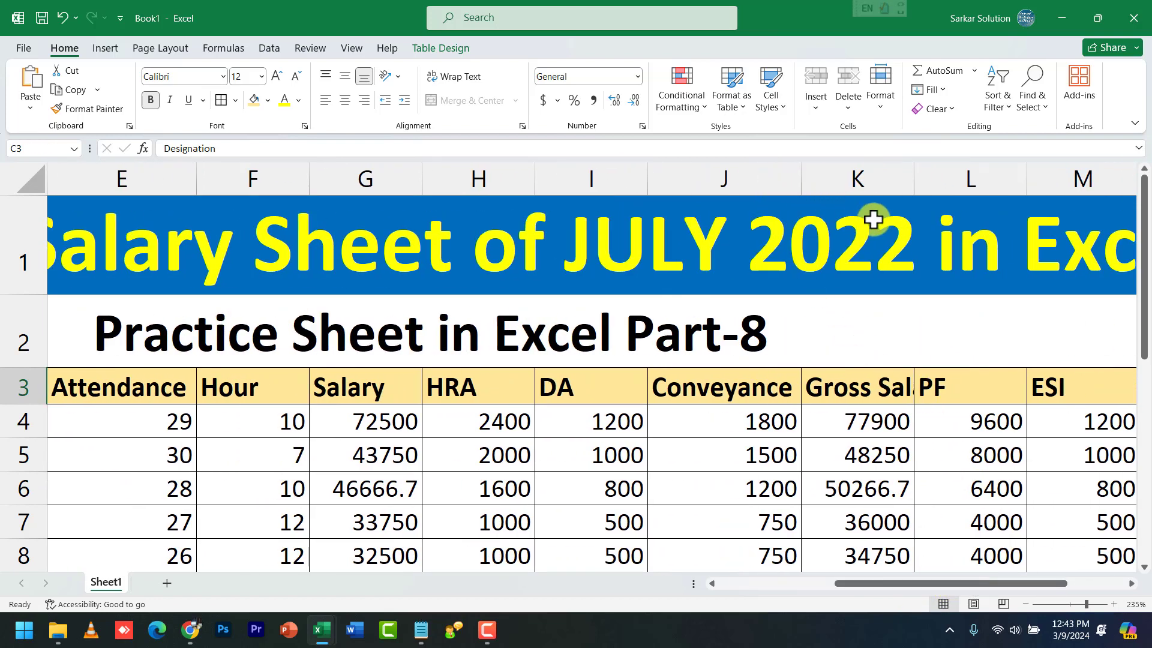
pyautogui.doubleClick(911, 186)
pyautogui.moveTo(999, 581); pyautogui.dragTo(475, 564)
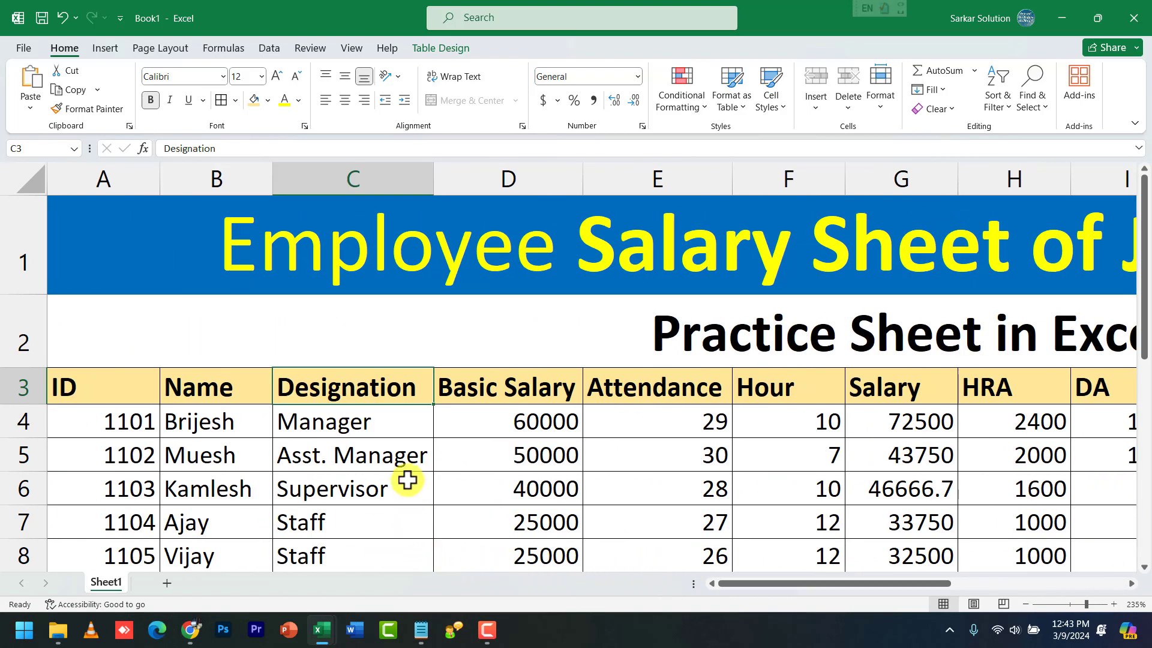
# - Review the Basic Salary, Attendance and Hour headers and the first employee's attendance and hour entries
pyautogui.click(501, 393)
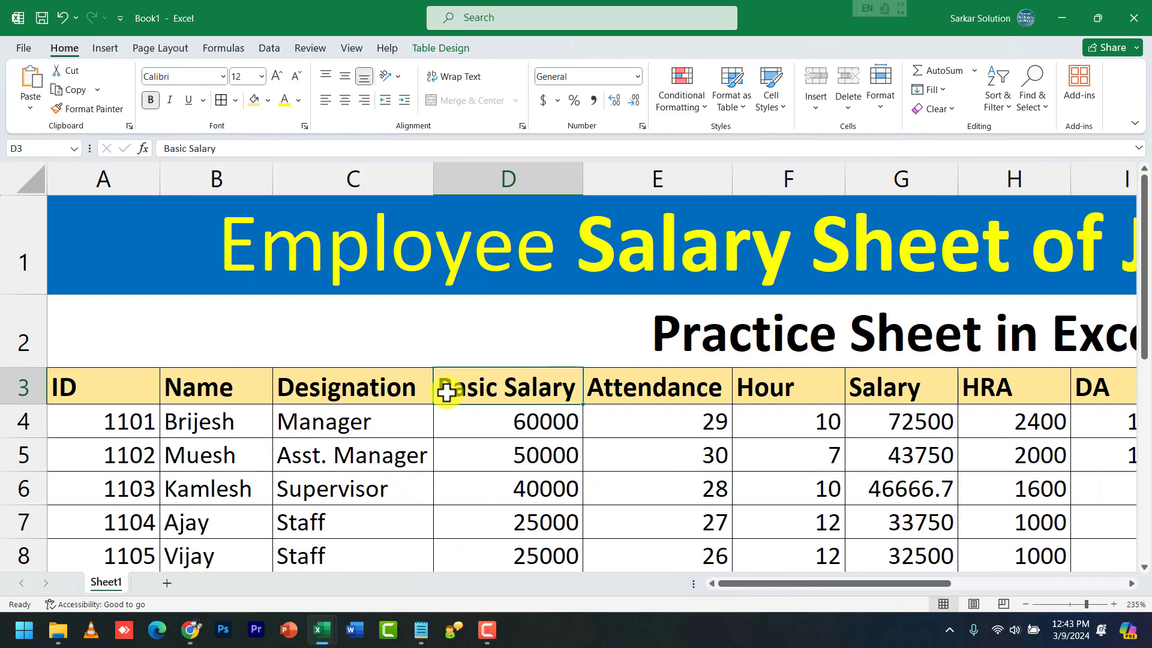
pyautogui.click(686, 387)
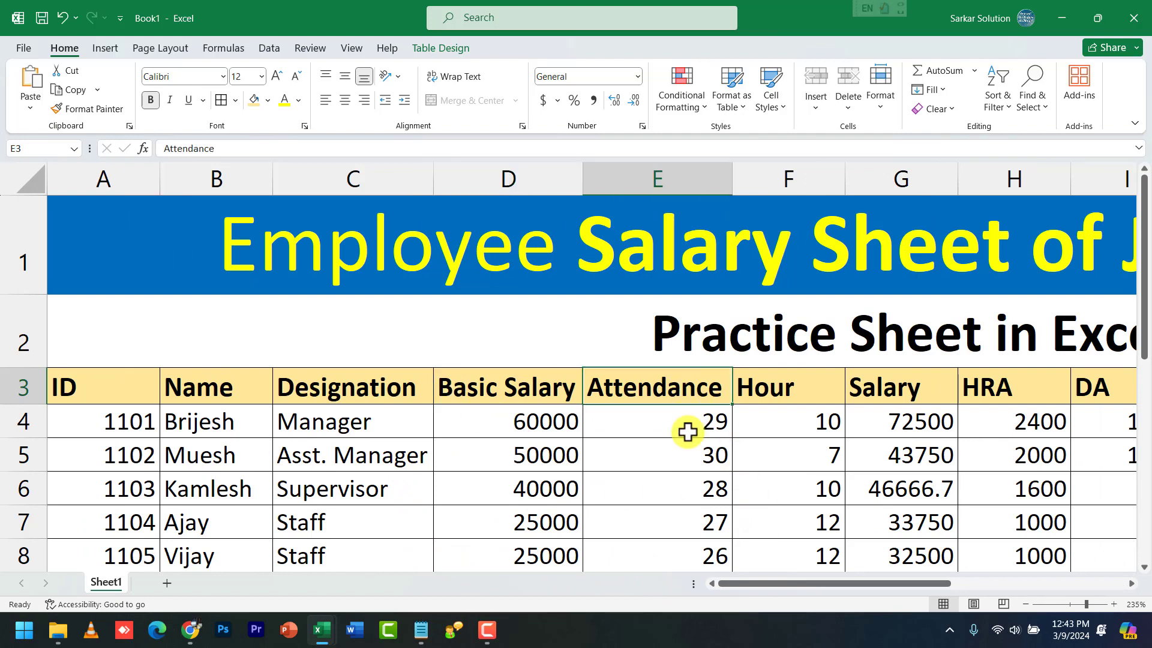
pyautogui.click(688, 430)
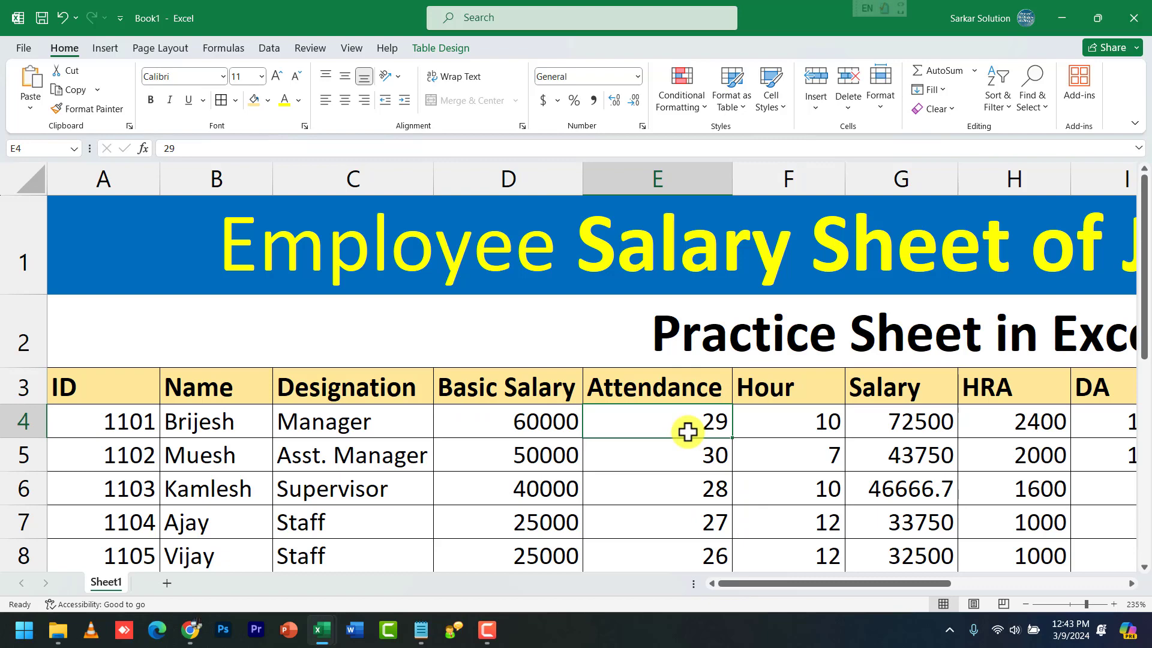
pyautogui.click(807, 423)
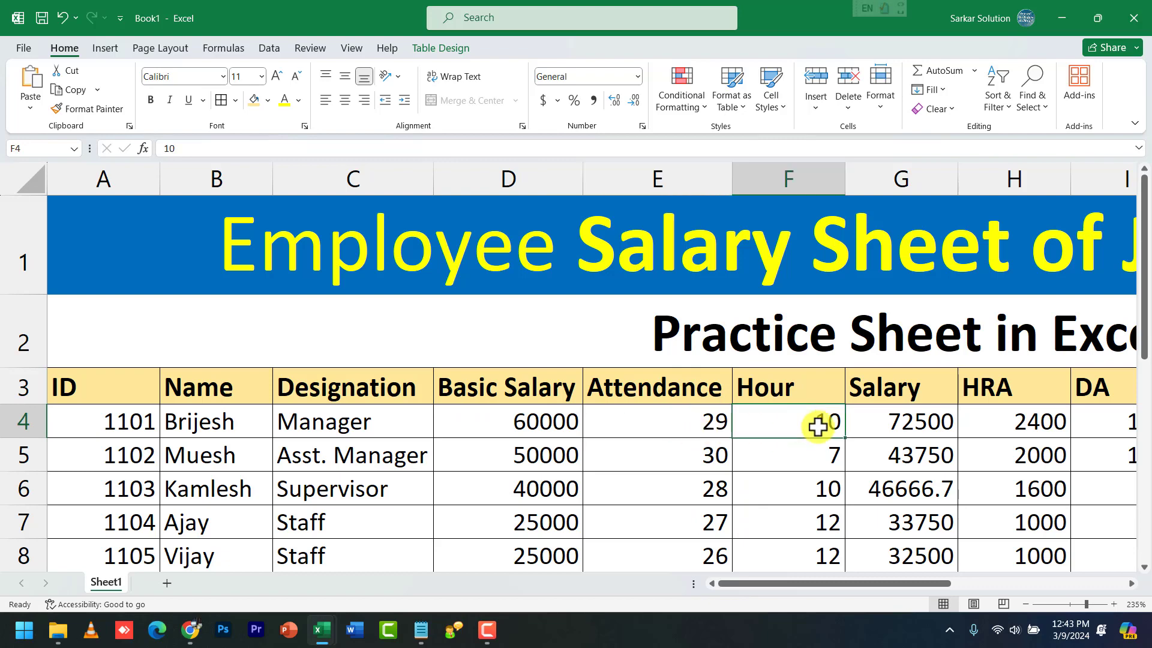
pyautogui.scroll(-6, 827, 423)
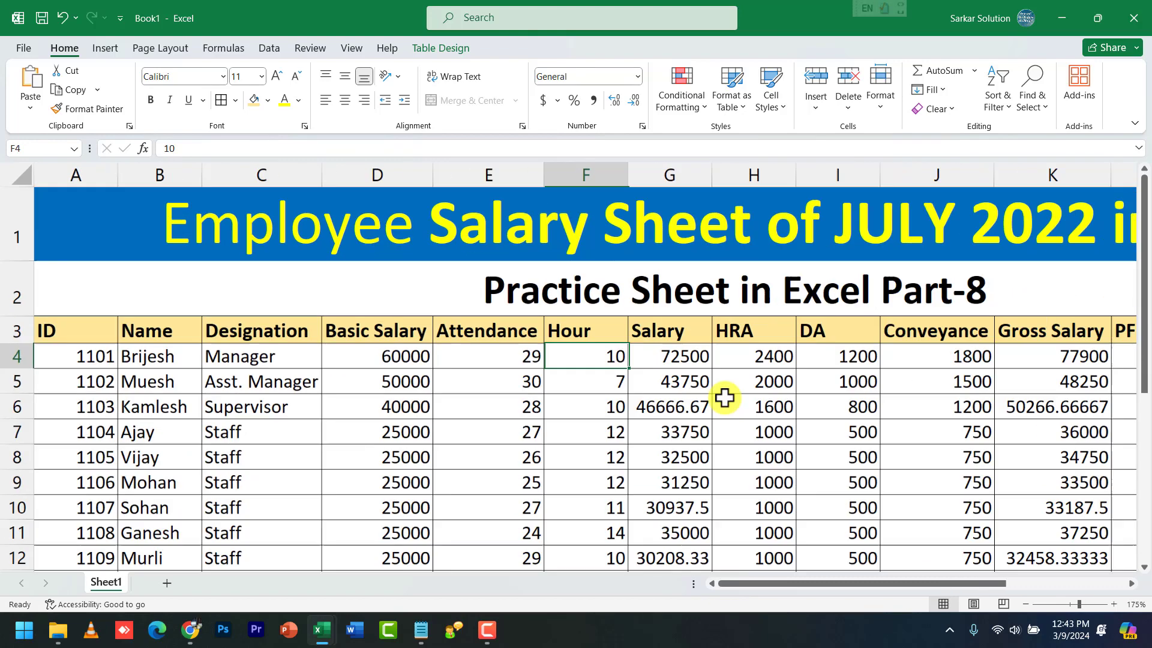
pyautogui.moveTo(567, 322); pyautogui.dragTo(840, 504)
# - Delete the entire ESI column from the salary table
pyautogui.click(887, 239)
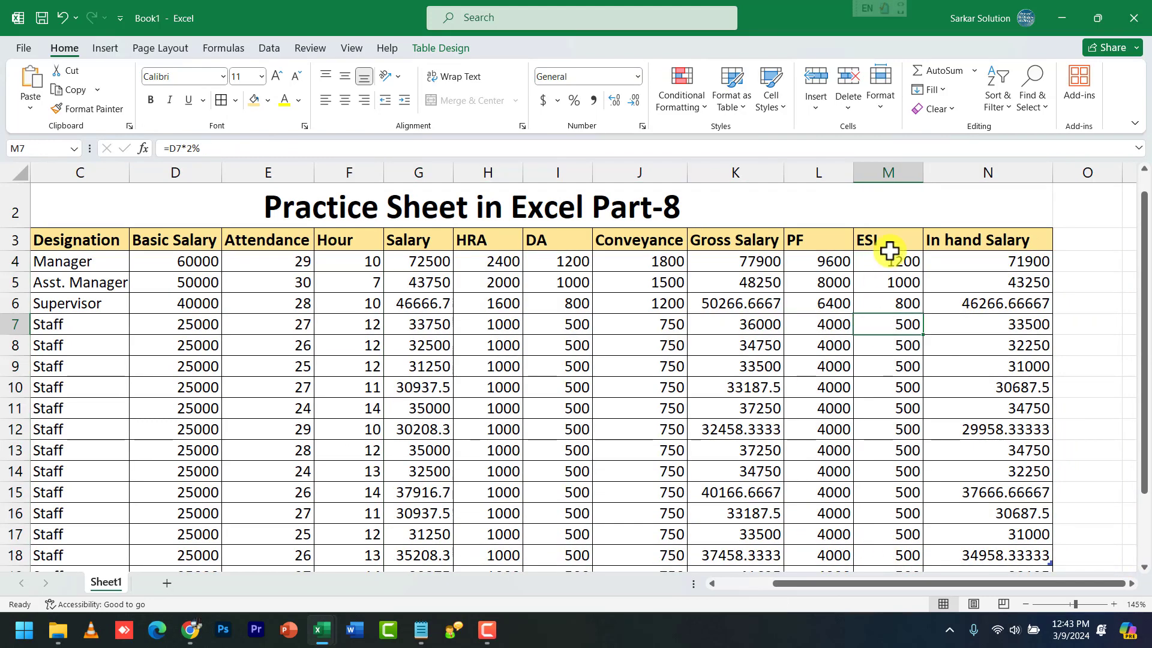
pyautogui.click(896, 268)
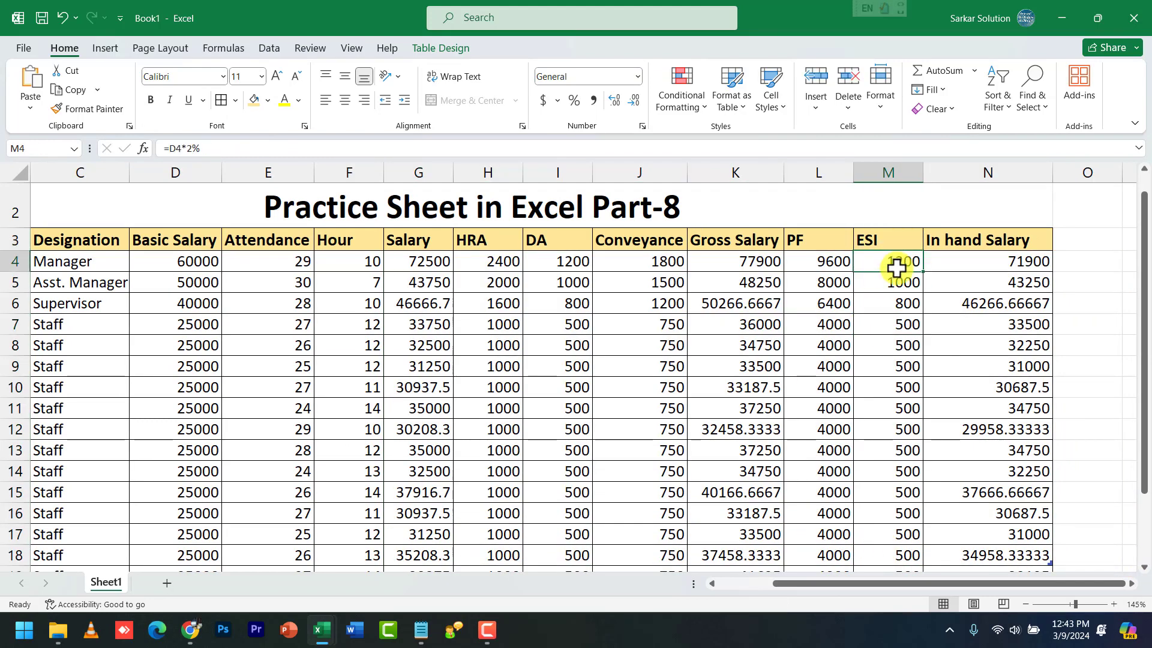
pyautogui.click(871, 245)
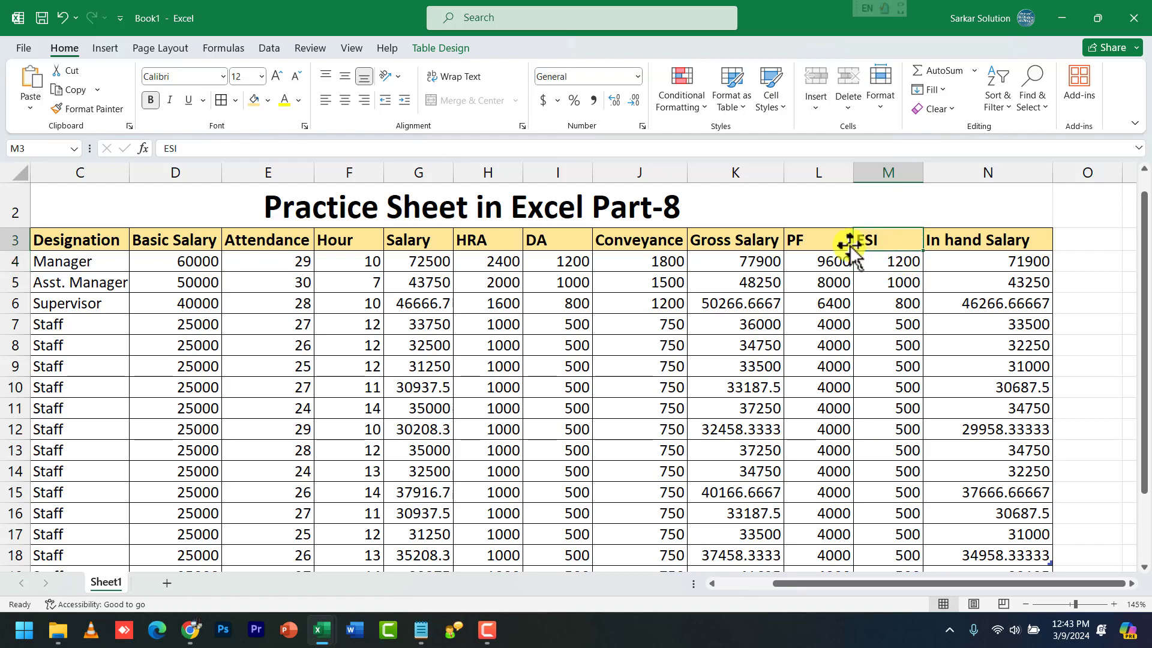
pyautogui.rightClick(895, 173)
pyautogui.click(939, 345)
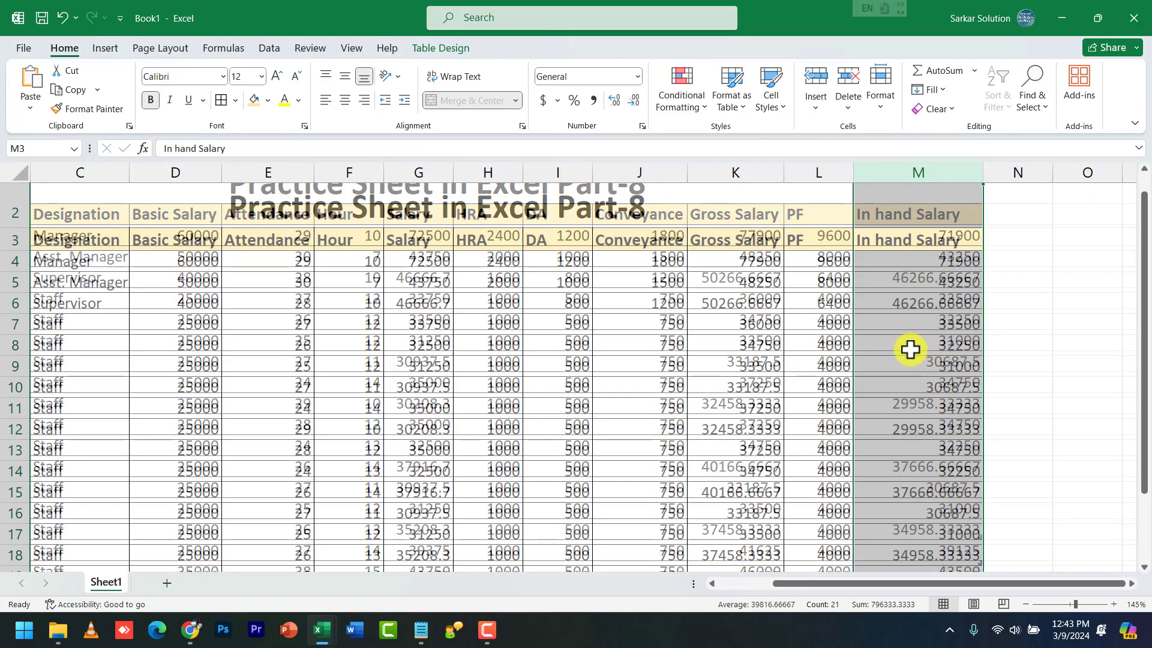
pyautogui.click(910, 348)
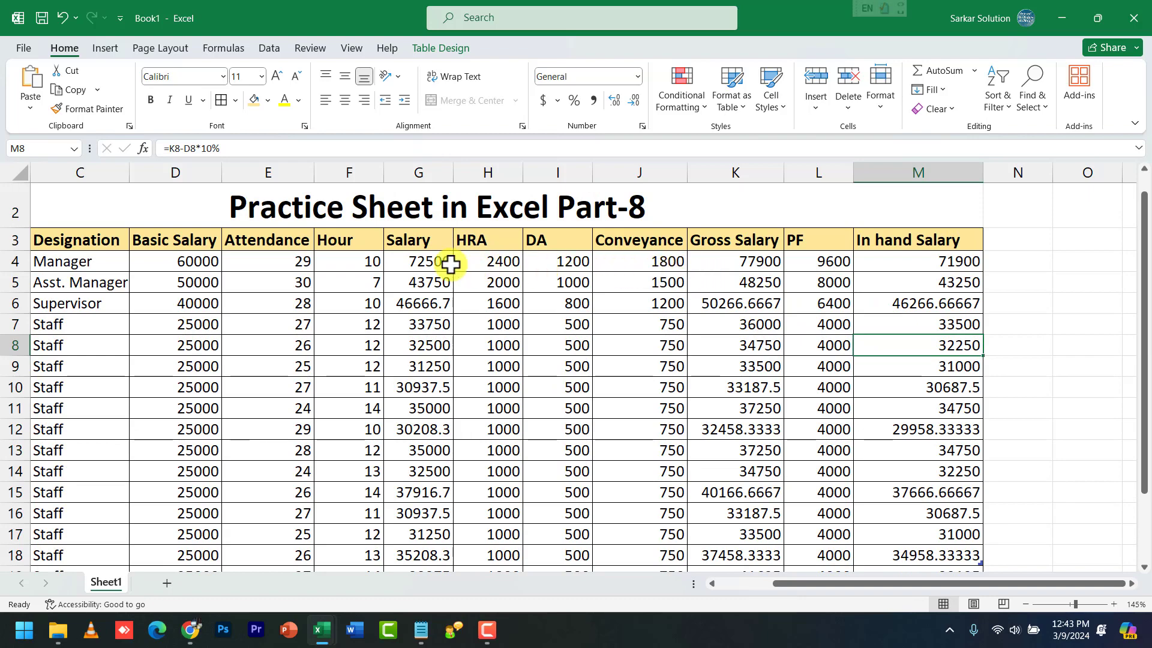
# - Clear the calculated values in G4:M23, from Salary through In hand Salary, keeping the headers
pyautogui.moveTo(452, 262); pyautogui.dragTo(900, 528)
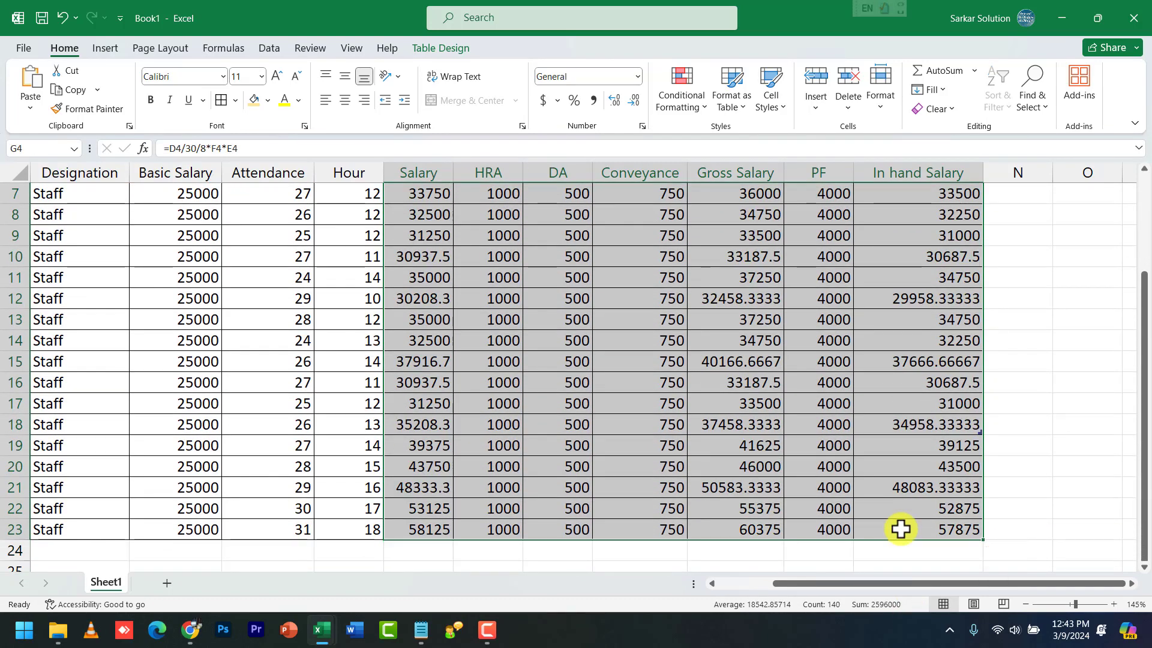
pyautogui.press('Delete')
pyautogui.click(492, 345)
# - Examine the Basic Salary and Attendance entries in row 4 as the inputs for the salary calculation
pyautogui.moveTo(793, 584); pyautogui.dragTo(624, 547)
pyautogui.scroll(1, 36, 338)
pyautogui.scroll(2, 31, 338)
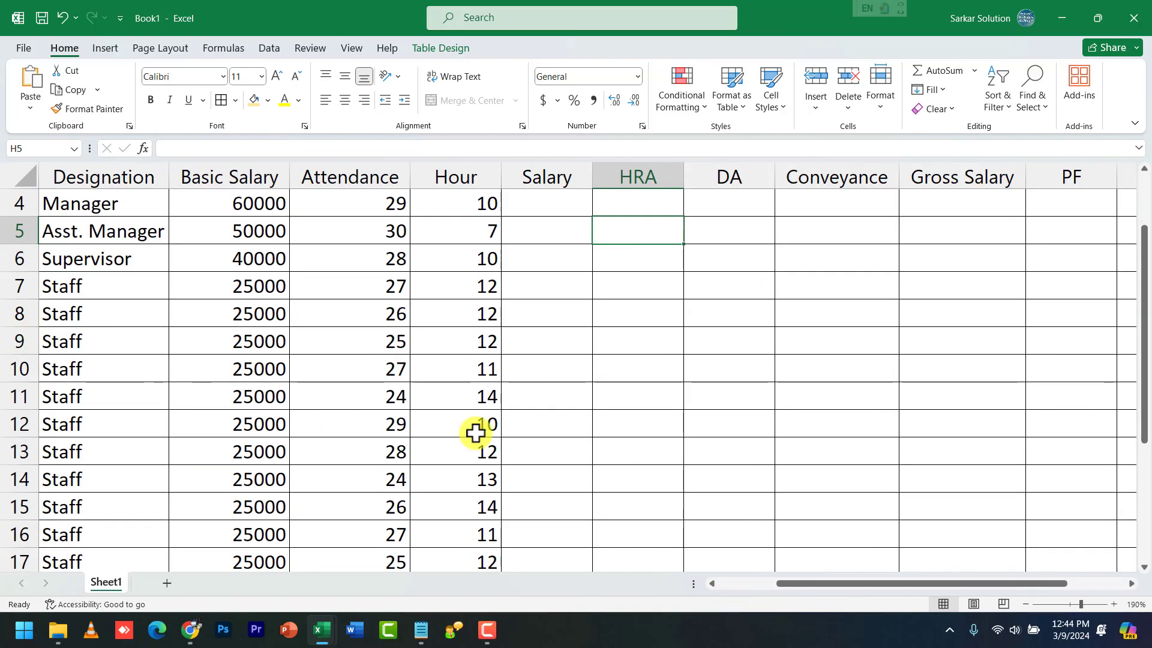
pyautogui.click(746, 587)
pyautogui.scroll(1, 205, 279)
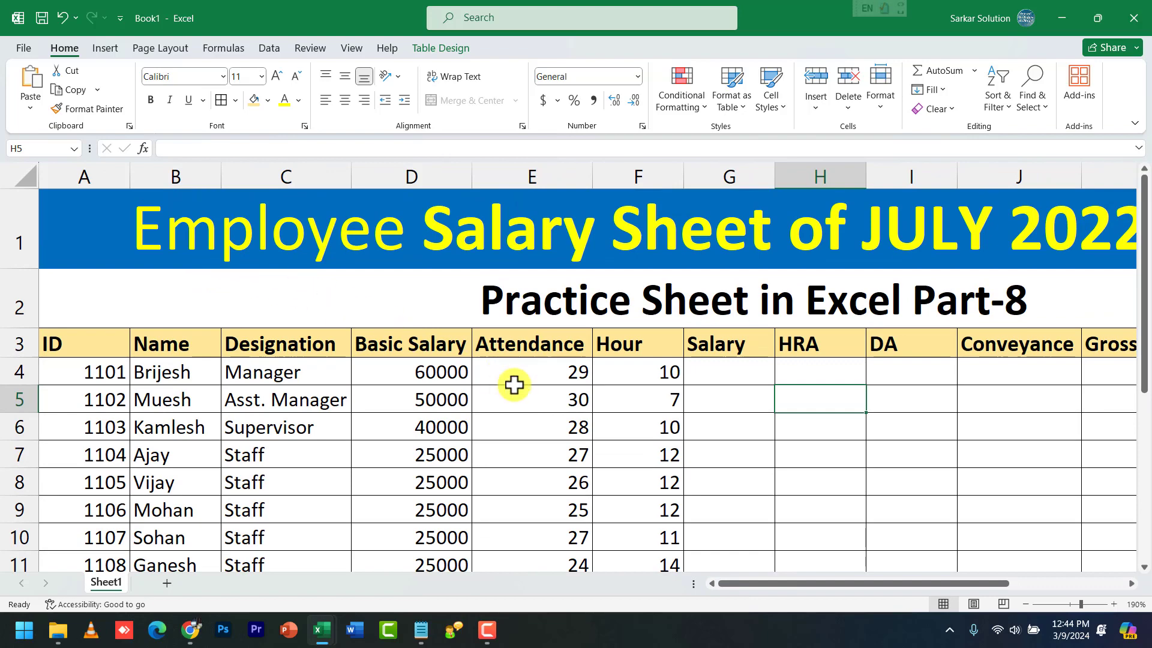
pyautogui.scroll(2, 576, 412)
pyautogui.click(746, 587)
pyautogui.scroll(3, 851, 532)
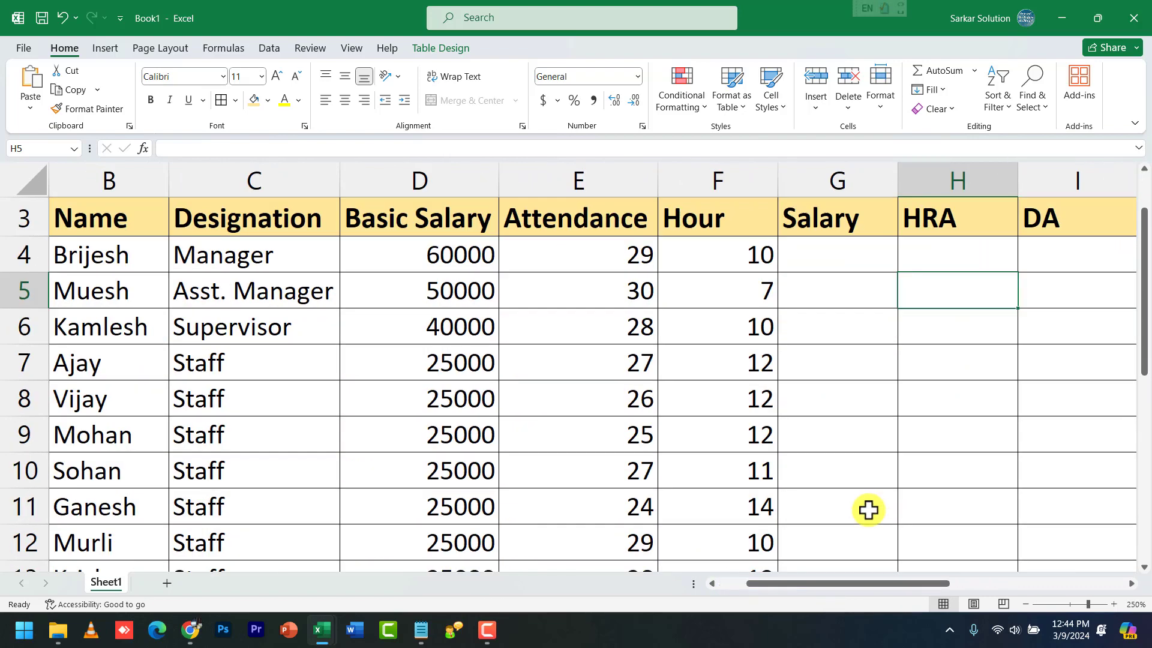
pyautogui.hscroll(1, 890, 589)
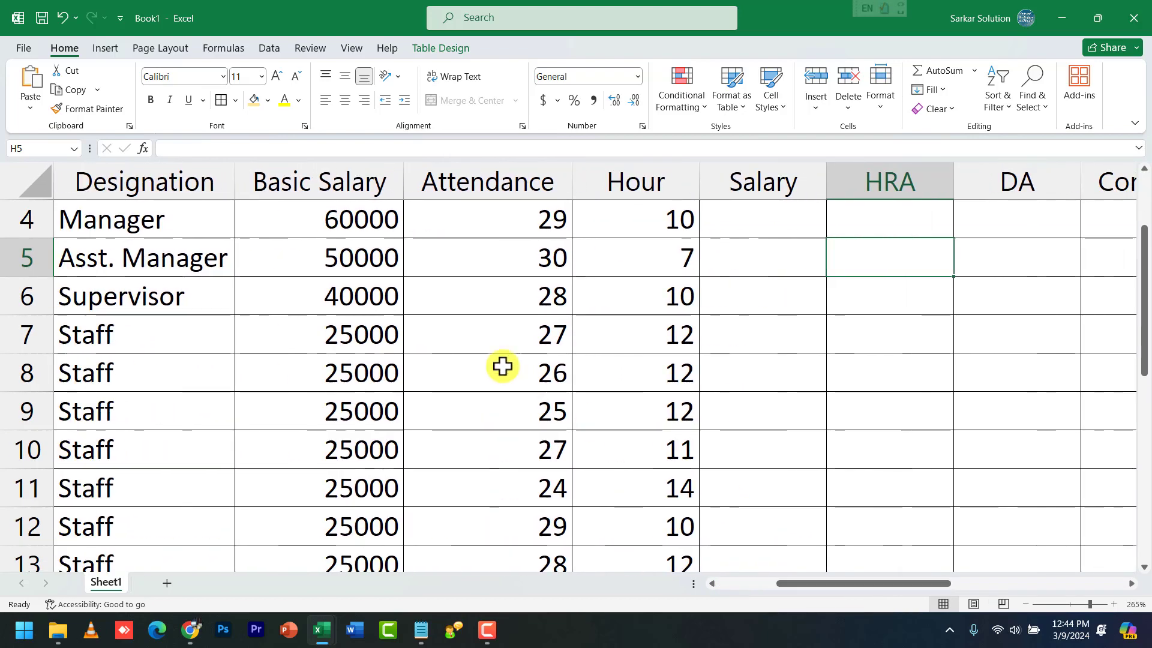
pyautogui.click(368, 222)
pyautogui.scroll(1, 571, 240)
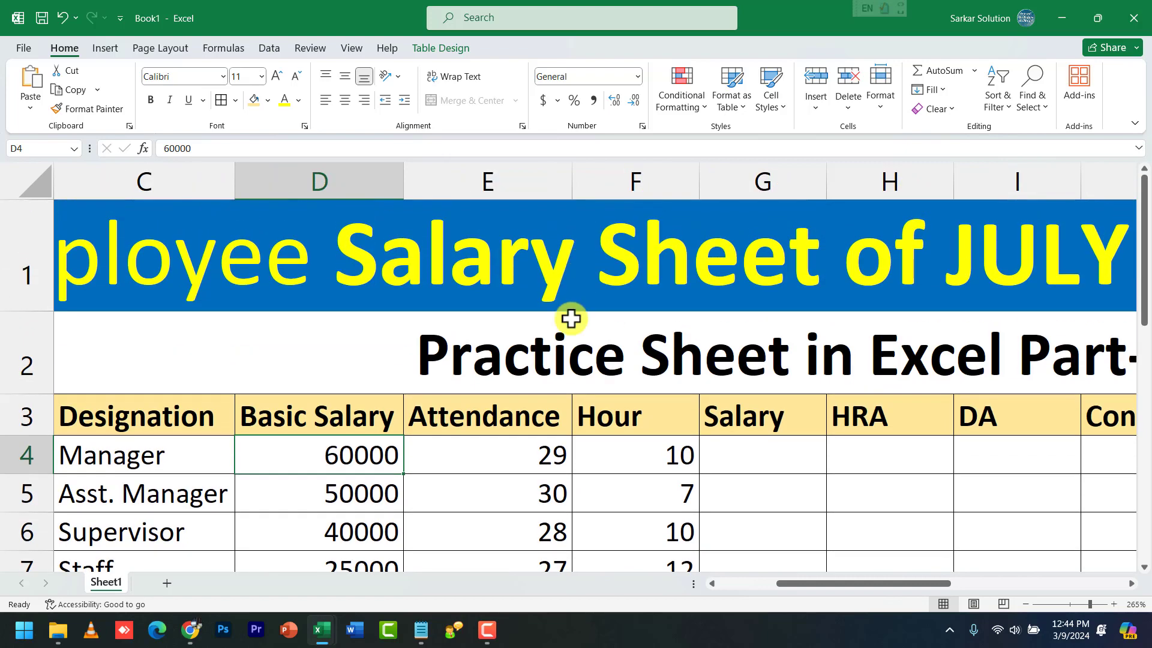
pyautogui.click(528, 462)
pyautogui.scroll(-1, 527, 339)
pyautogui.scroll(1, 527, 339)
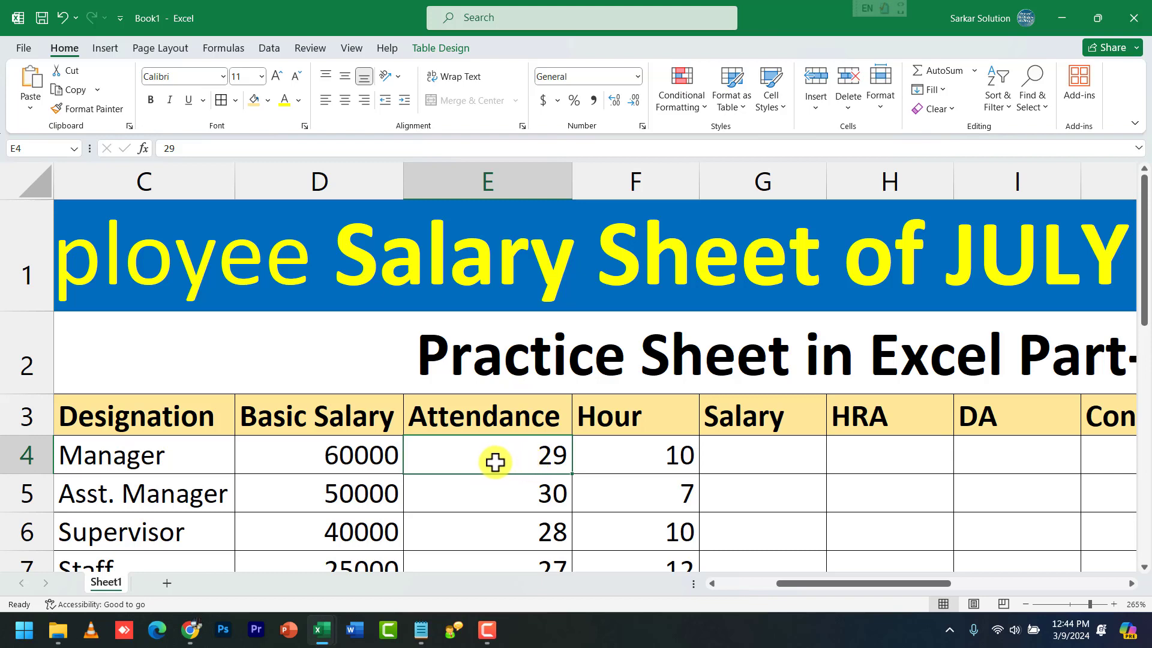
pyautogui.click(362, 464)
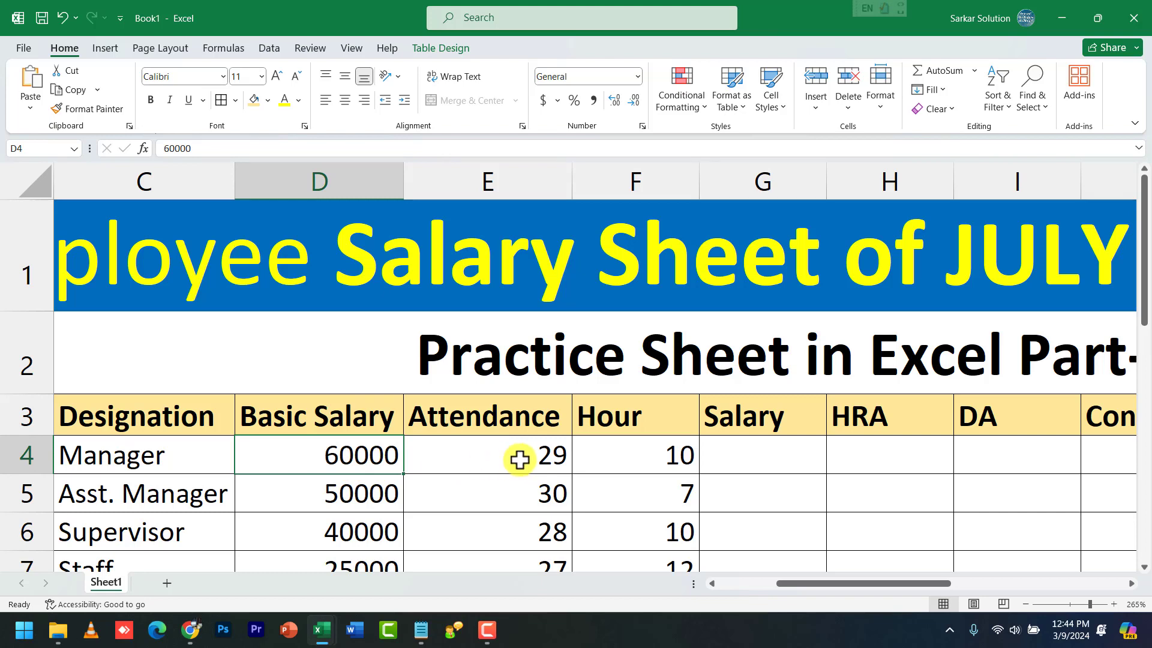
pyautogui.press('Right')
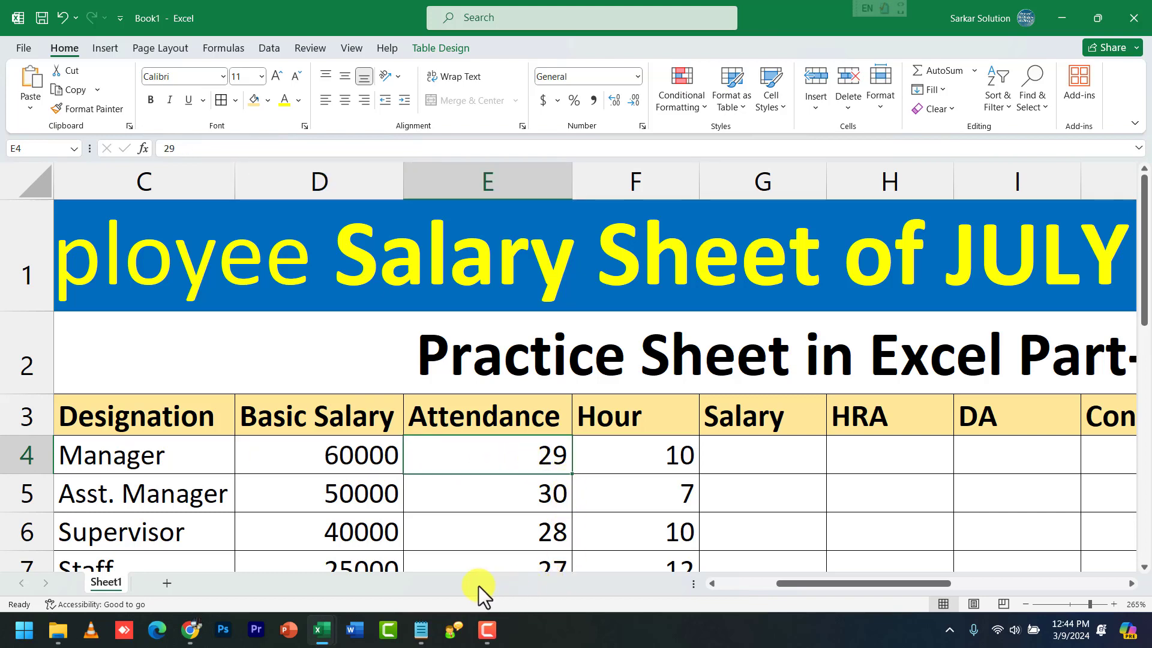
# - Switch to Calculator and divide the basic salary of 60000 by 30 to get the daily rate
pyautogui.press('super')
pyautogui.write('cal')
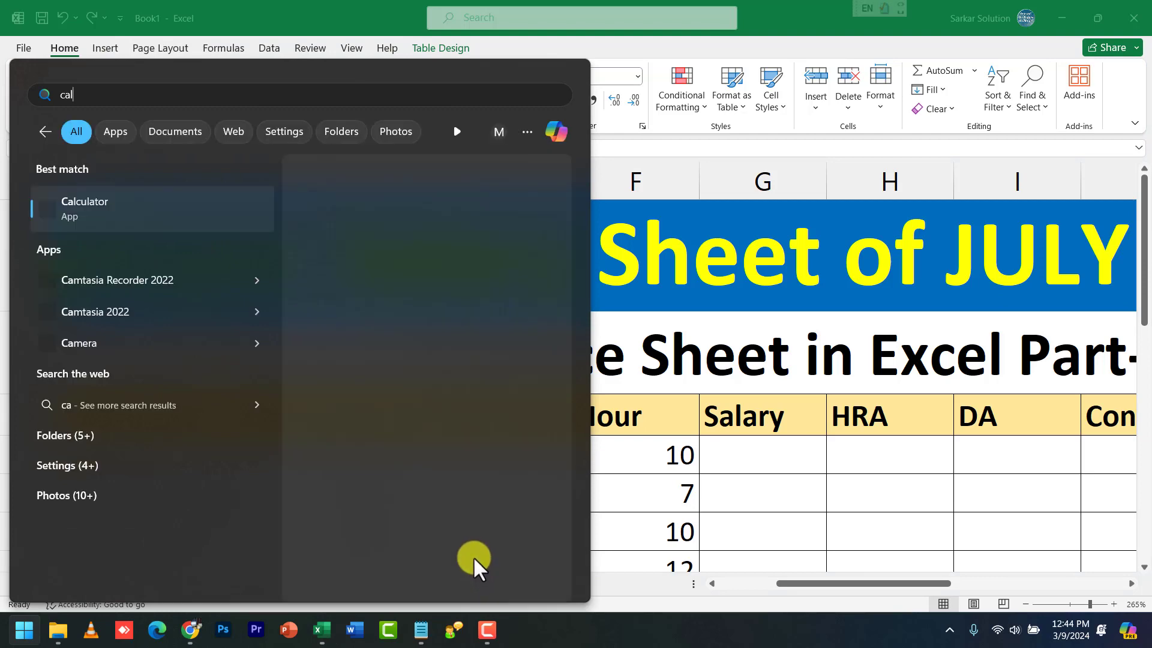
pyautogui.press('Return')
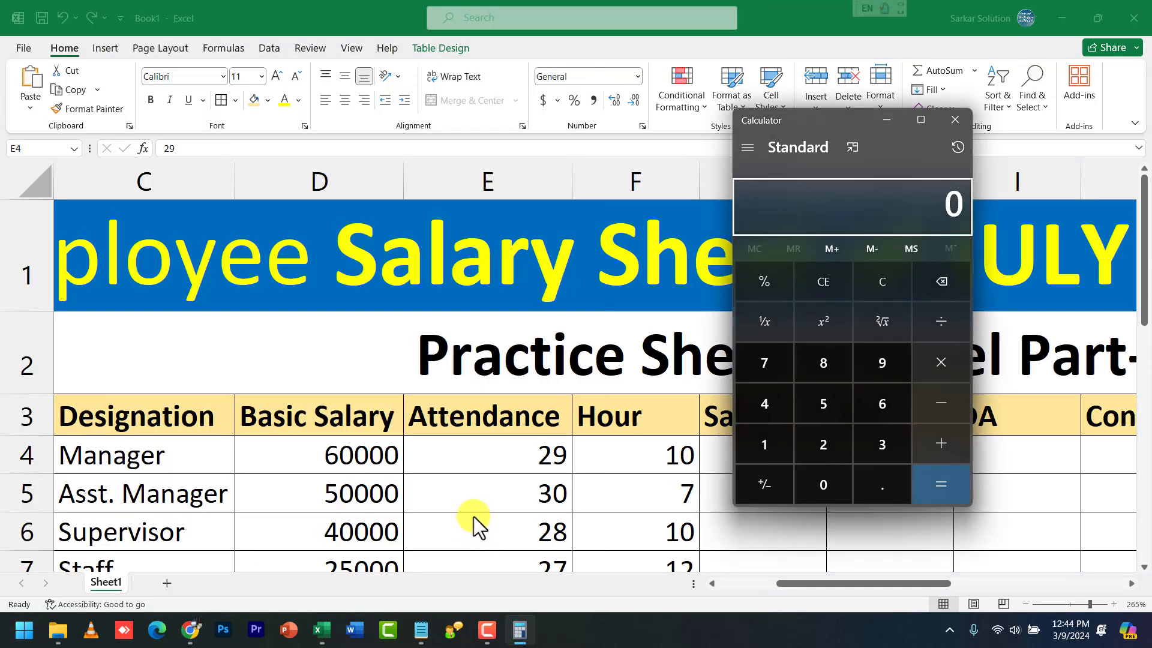
pyautogui.write('600000')
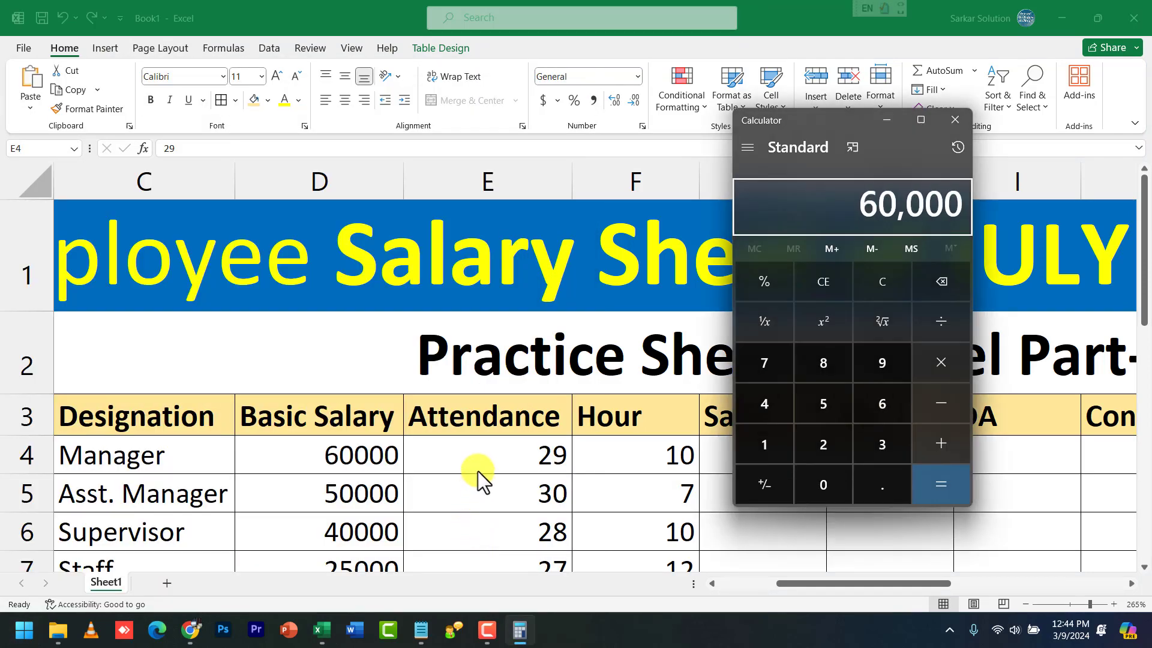
pyautogui.write('/30')
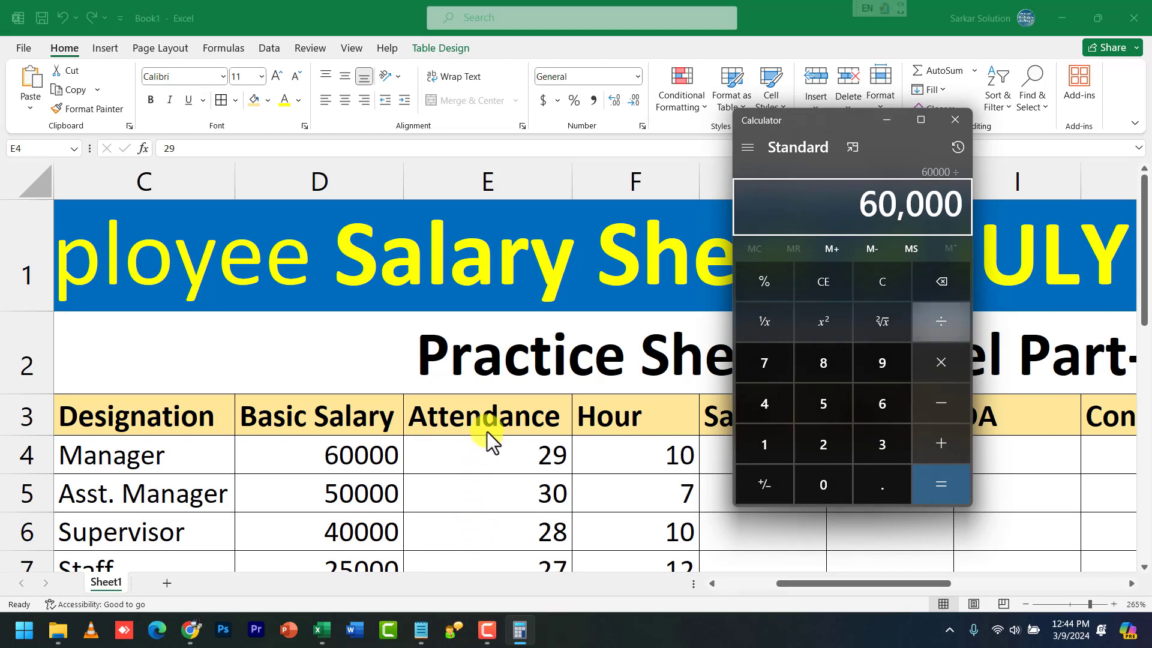
pyautogui.press('Return')
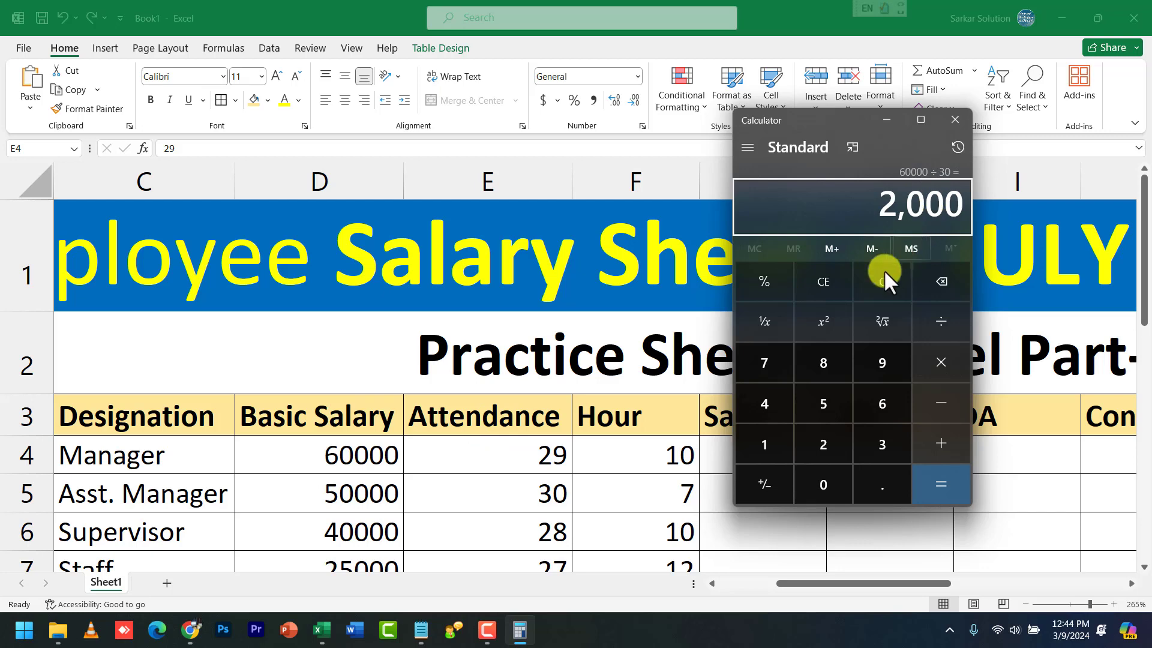
# - Move the calculator over the sheet, divide the daily rate by 8 for the hourly rate, and highlight the result
pyautogui.moveTo(861, 149); pyautogui.dragTo(385, 168)
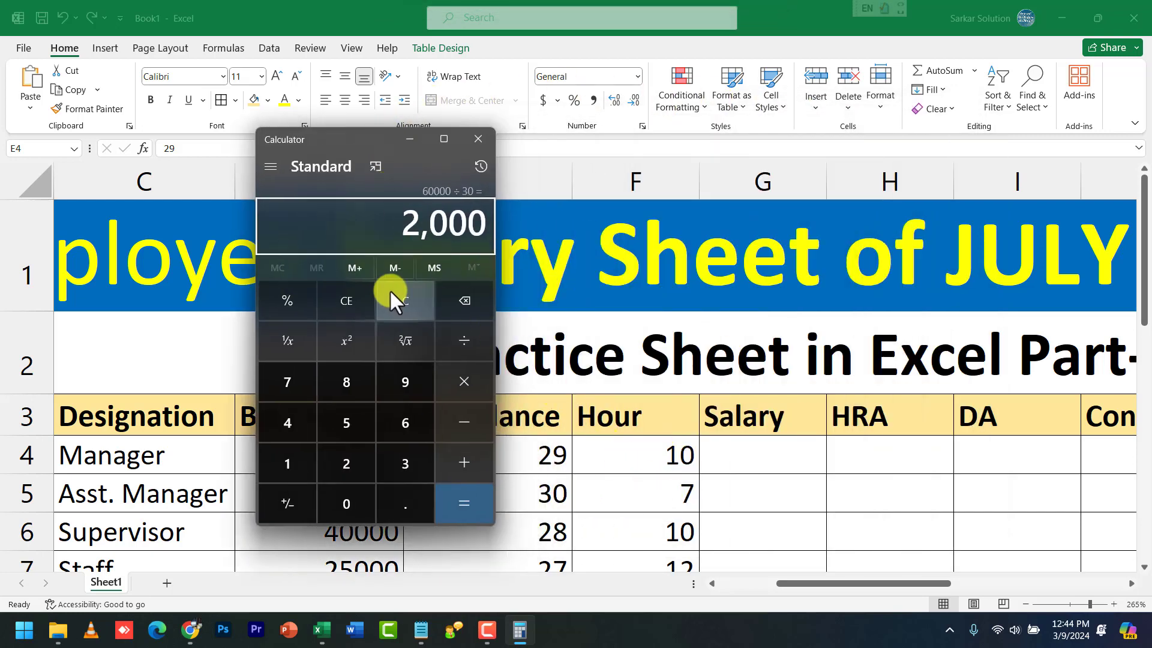
pyautogui.click(446, 347)
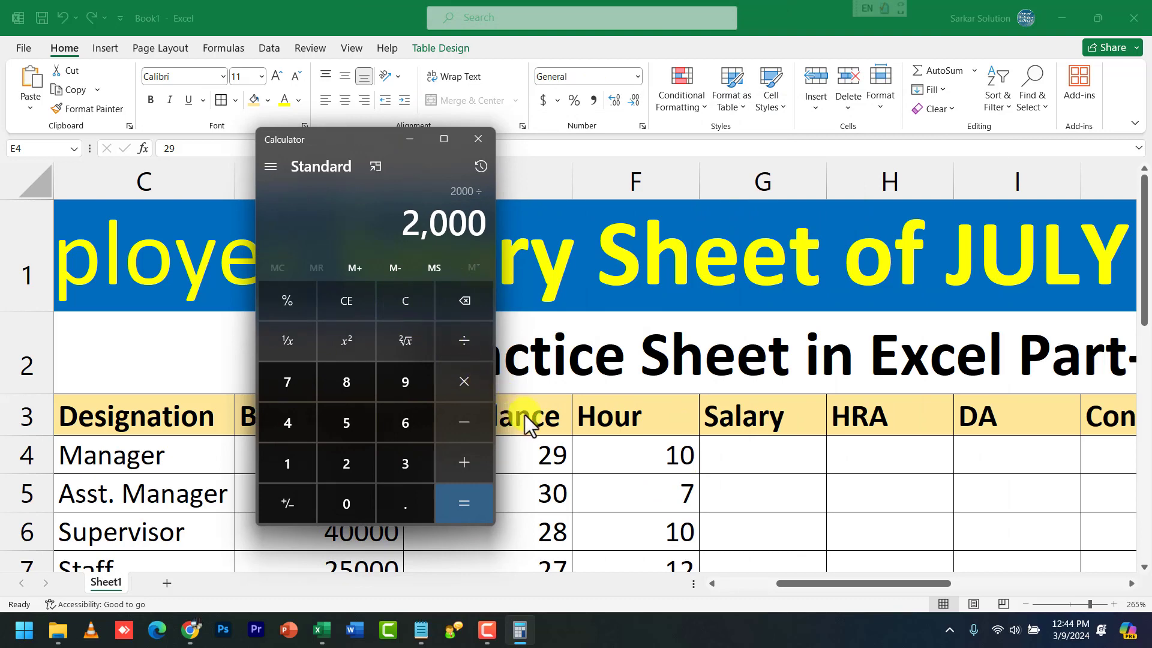
pyautogui.press('8')
pyautogui.click(465, 504)
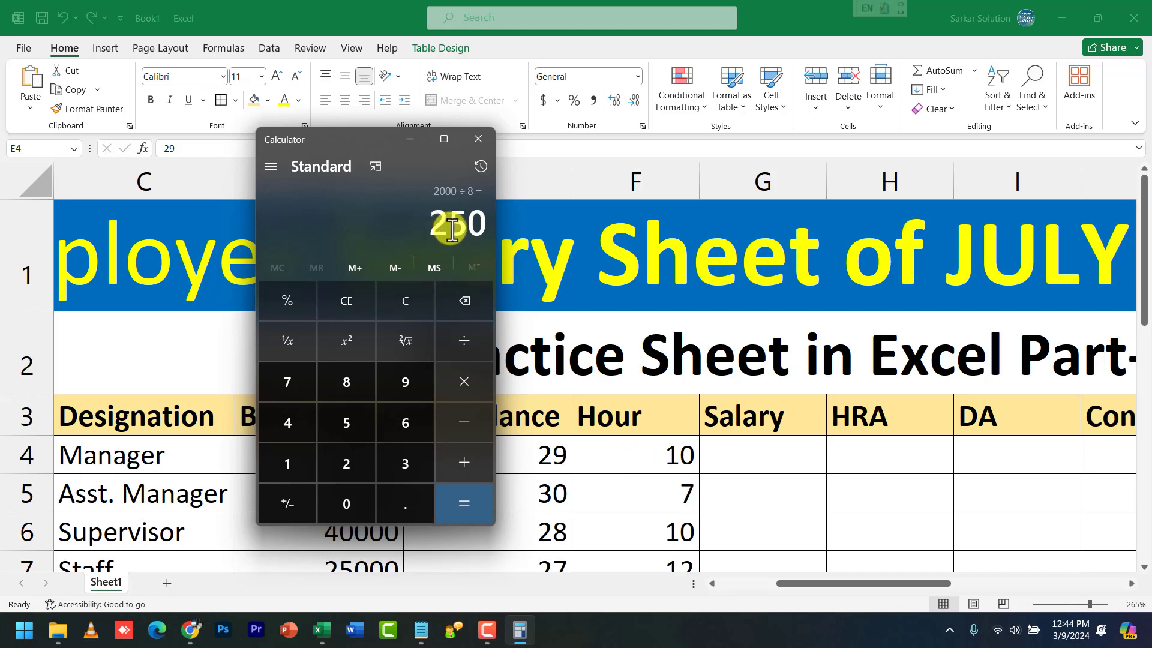
pyautogui.moveTo(443, 226); pyautogui.dragTo(481, 222)
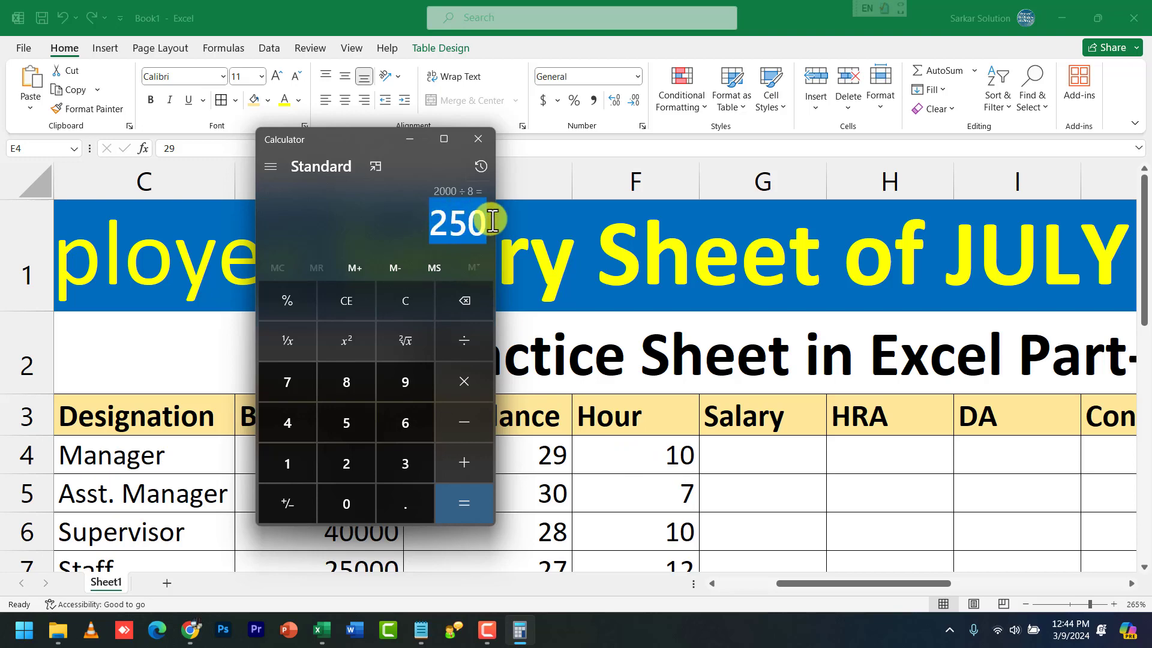
# - Move Calculator aside, close it, and return to the Manager's basic salary in D4 of the Excel sheet
pyautogui.moveTo(330, 131); pyautogui.dragTo(315, 108)
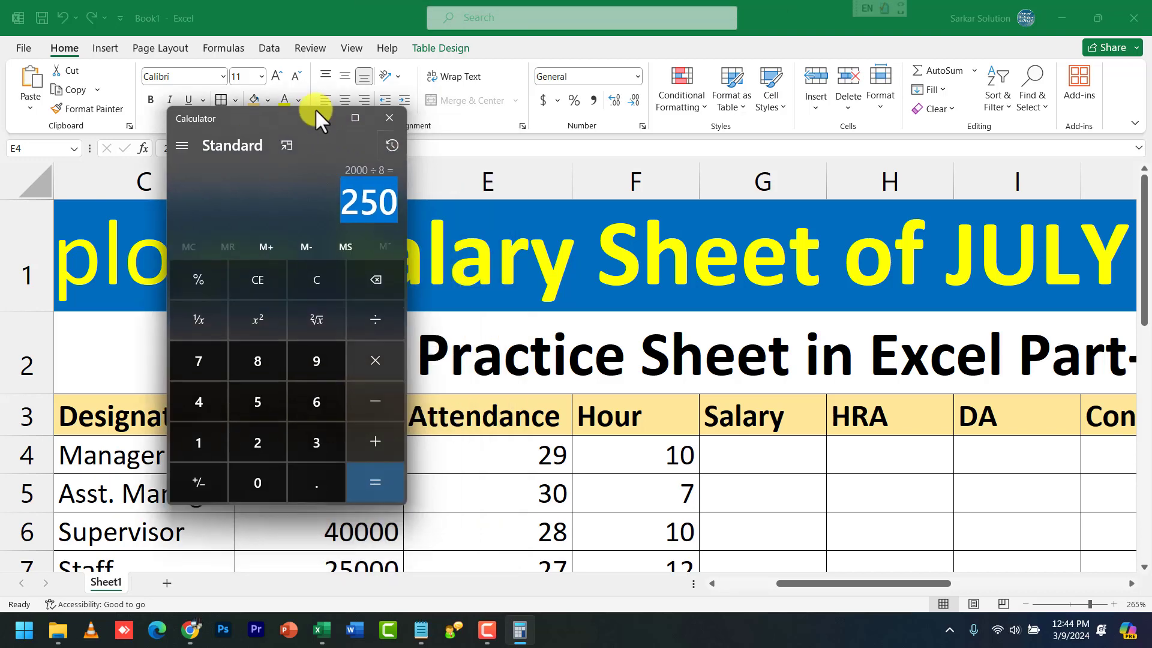
pyautogui.click(389, 118)
pyautogui.click(276, 462)
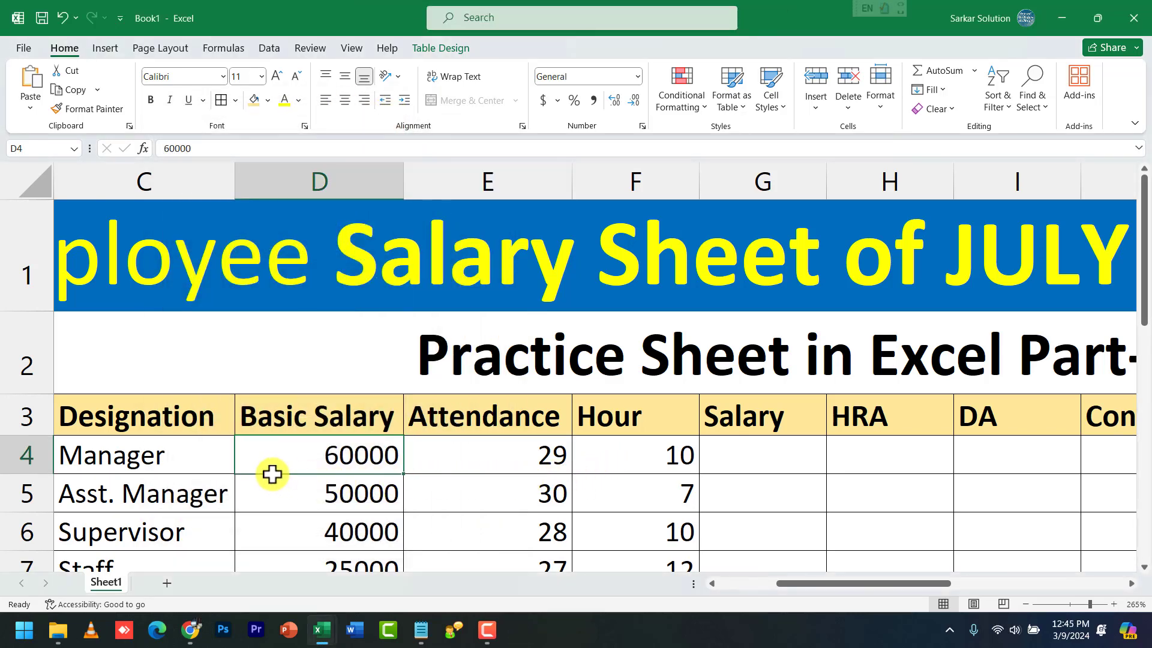
pyautogui.click(723, 451)
pyautogui.write('=')
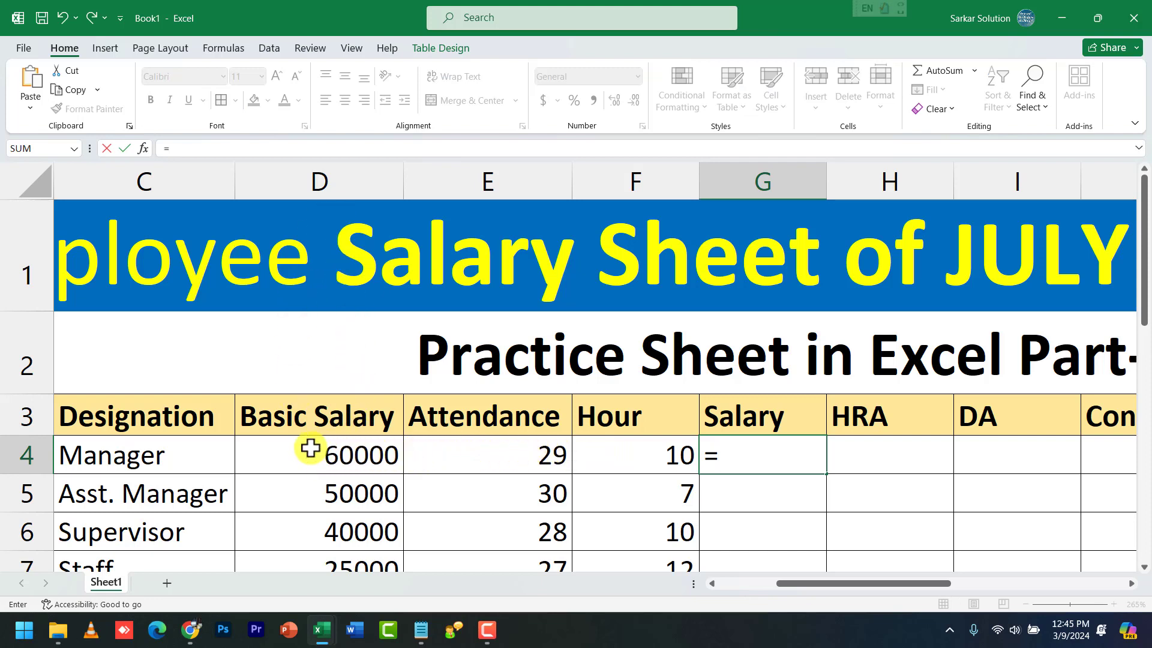
pyautogui.write('d4')
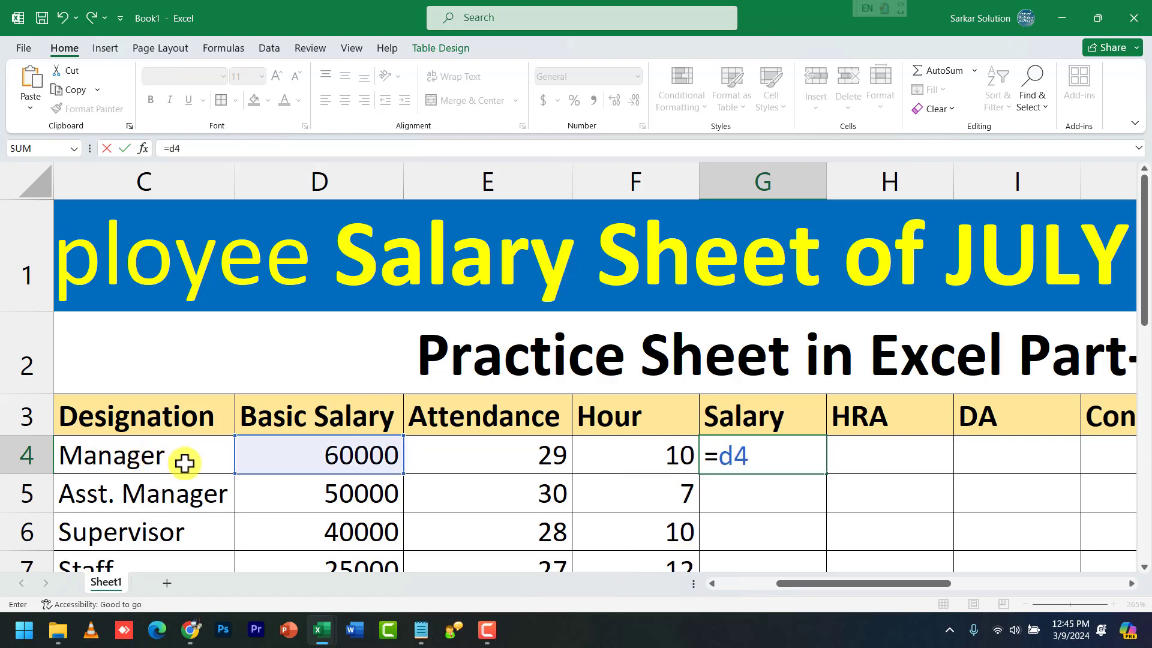
pyautogui.write('/')
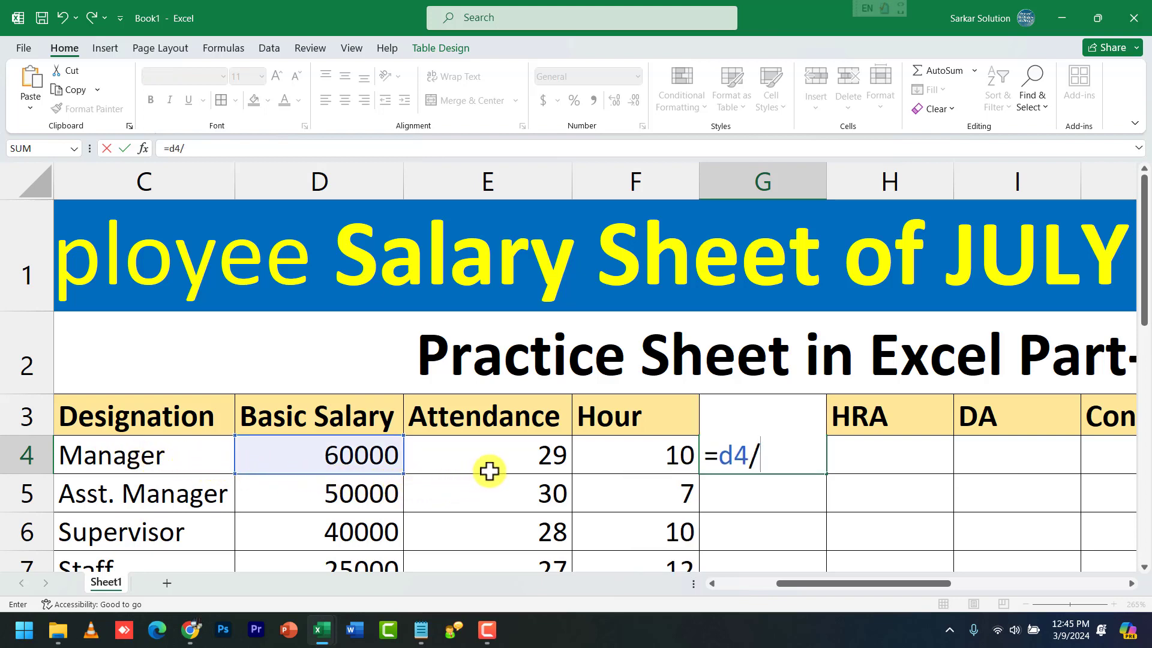
pyautogui.write('30/8')
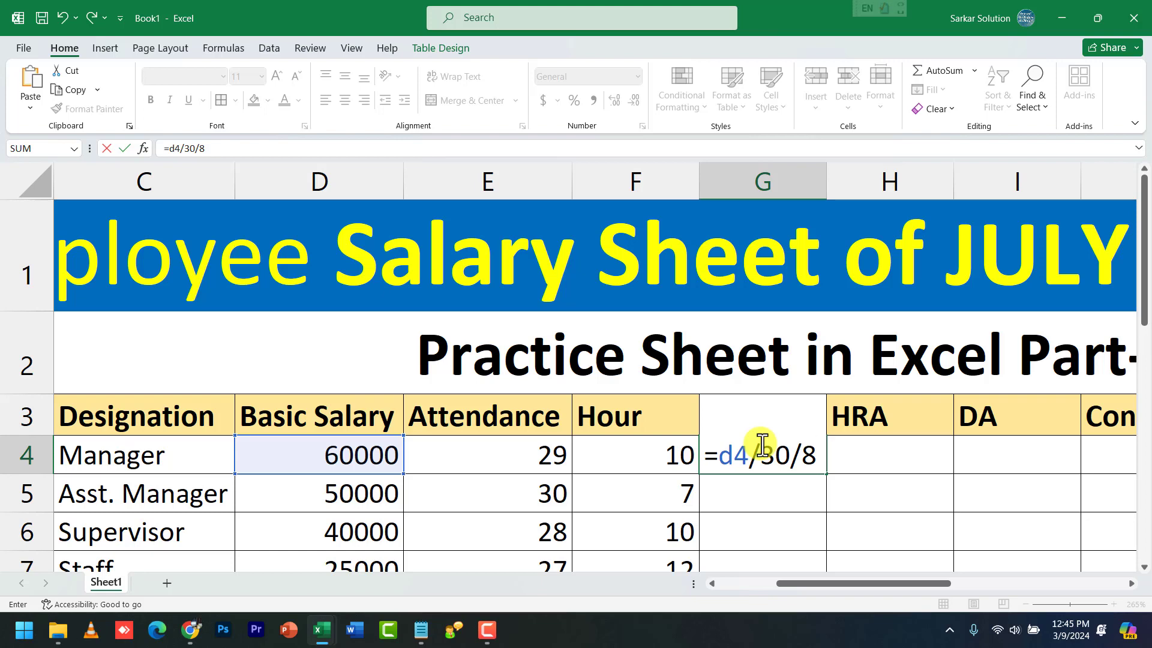
pyautogui.write('*')
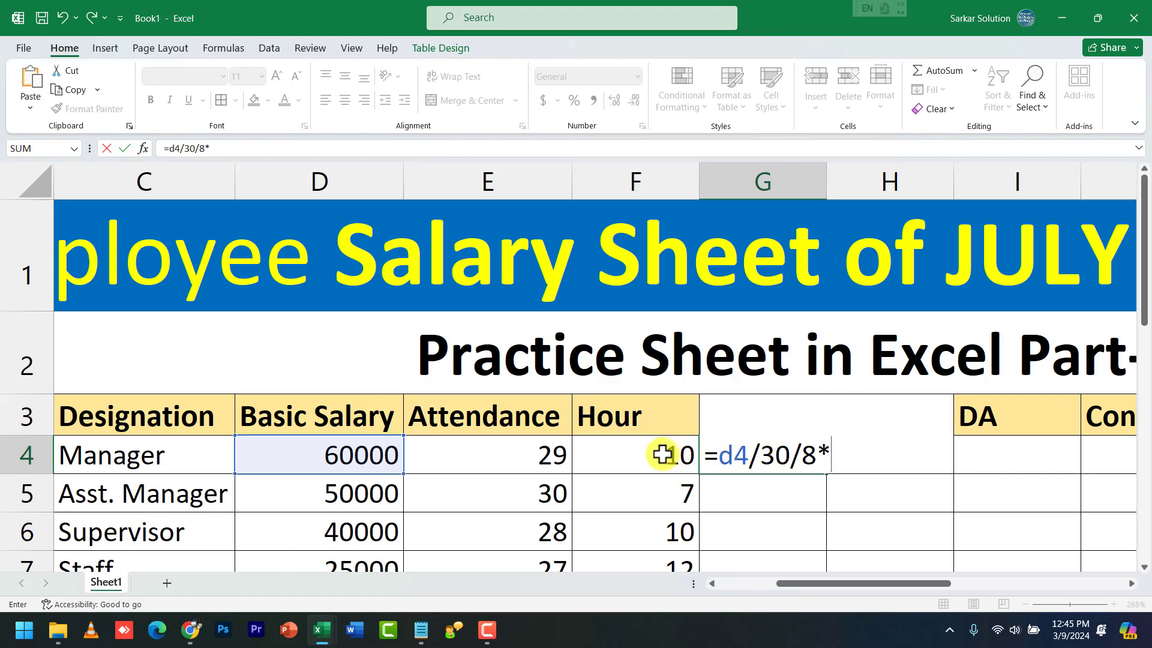
pyautogui.click(636, 454)
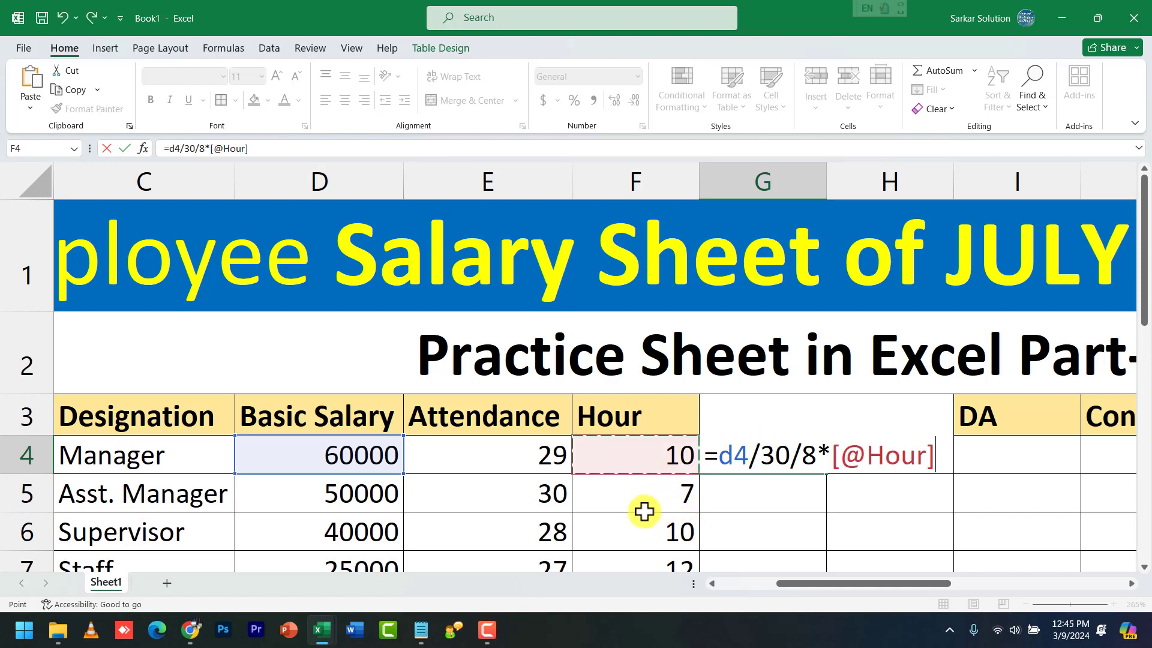
pyautogui.write('*')
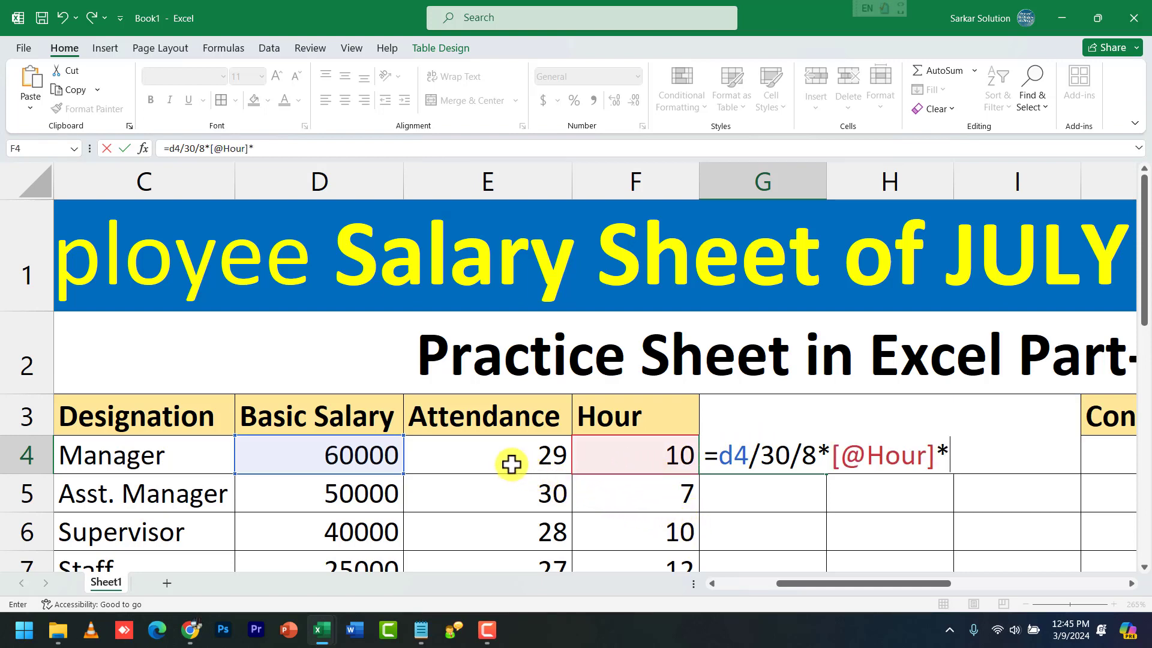
pyautogui.click(510, 463)
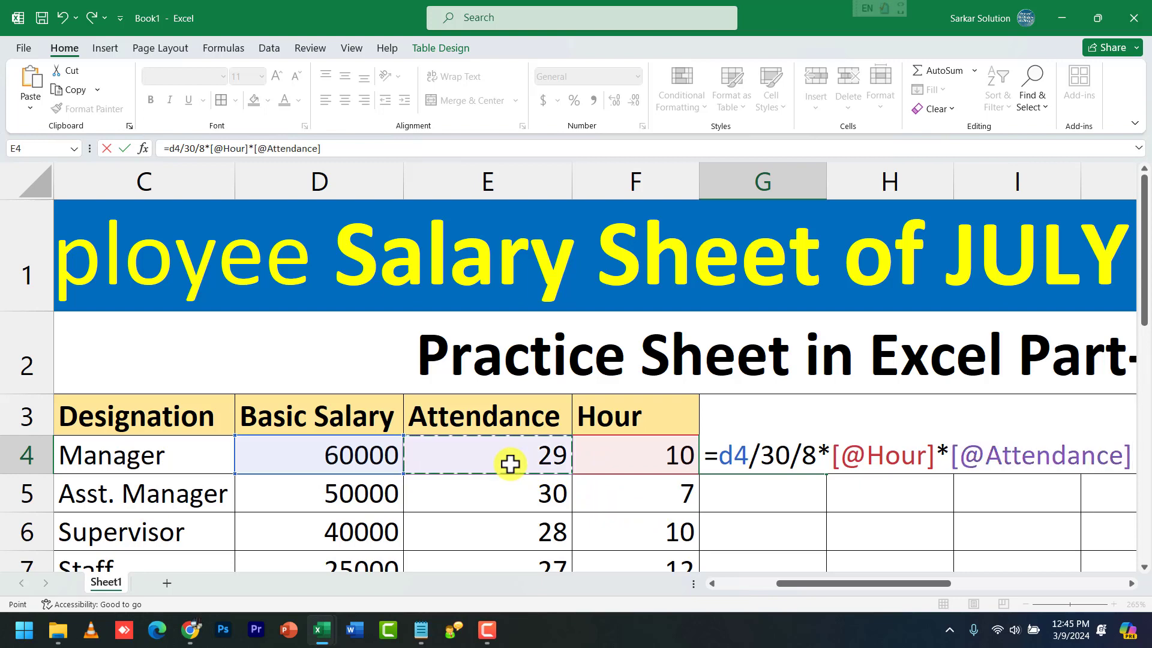
pyautogui.press('Return')
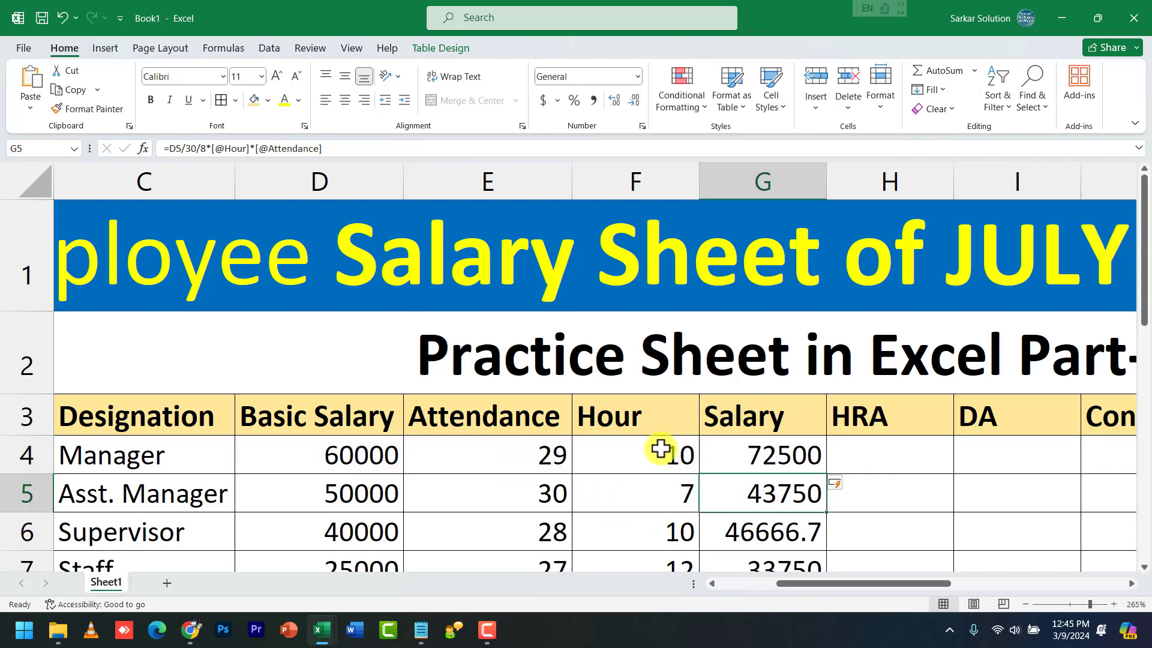
# - Clear the auto-filled Salary results in G5:G18, keeping only the Manager's formula in G4
pyautogui.click(771, 455)
pyautogui.scroll(-4, 774, 469)
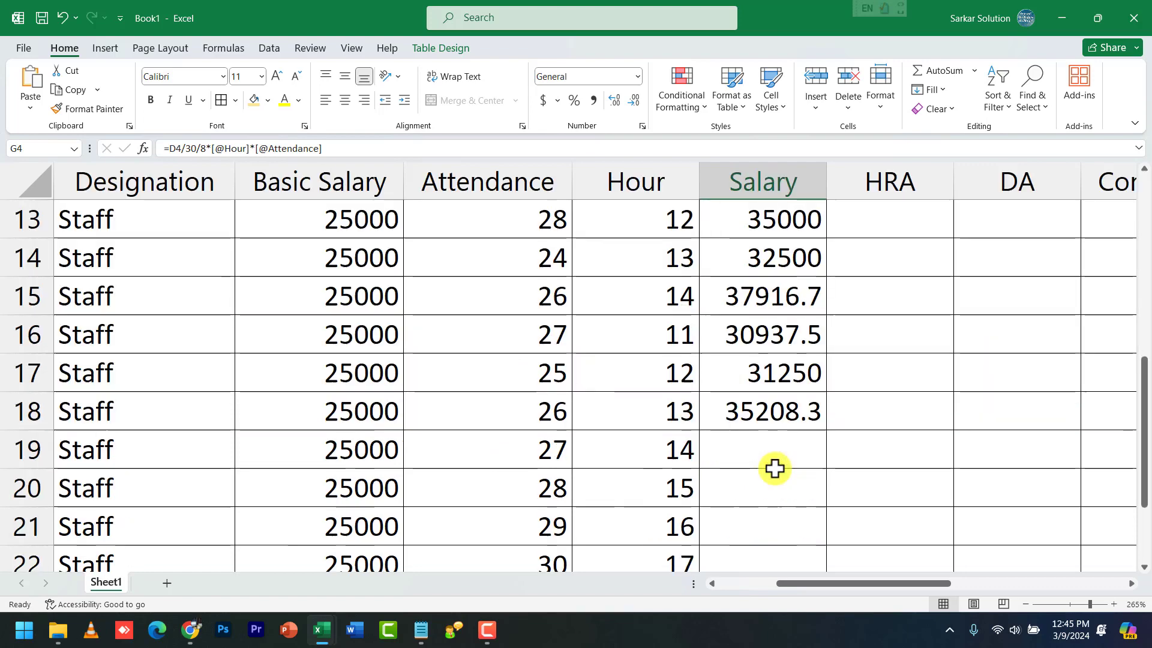
pyautogui.scroll(4, 775, 469)
pyautogui.moveTo(786, 491); pyautogui.dragTo(806, 544)
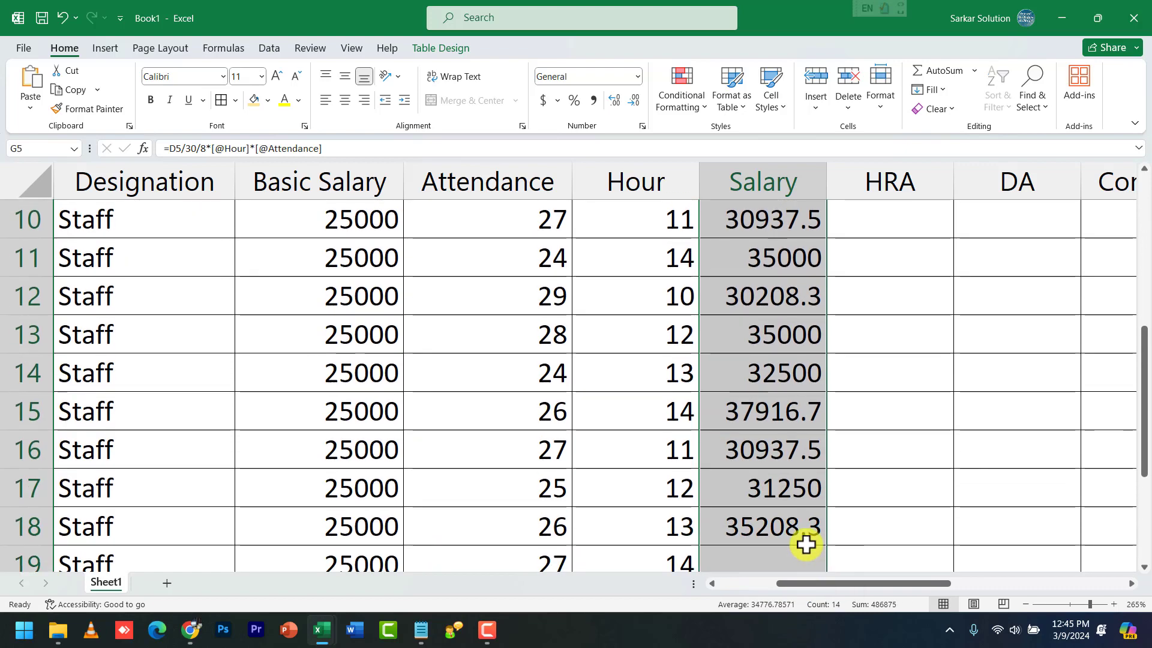
pyautogui.scroll(6, 813, 504)
pyautogui.click(793, 457)
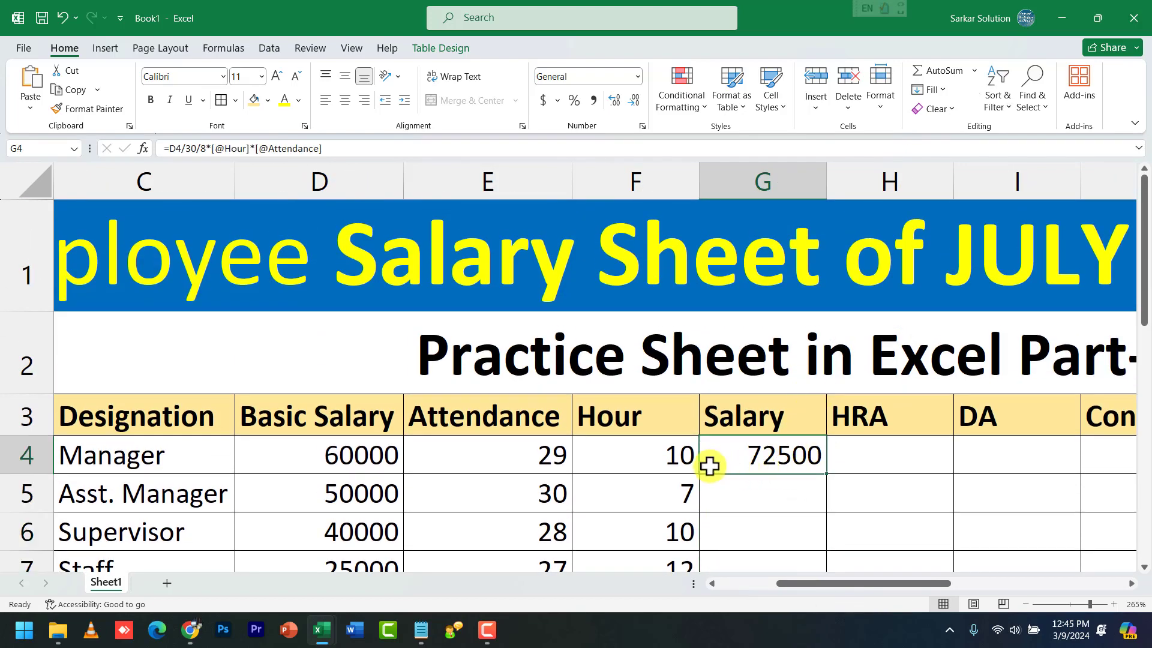
# - Set the Manager's hours in F4 to 8 and check the effect on the salary in G4
pyautogui.click(551, 457)
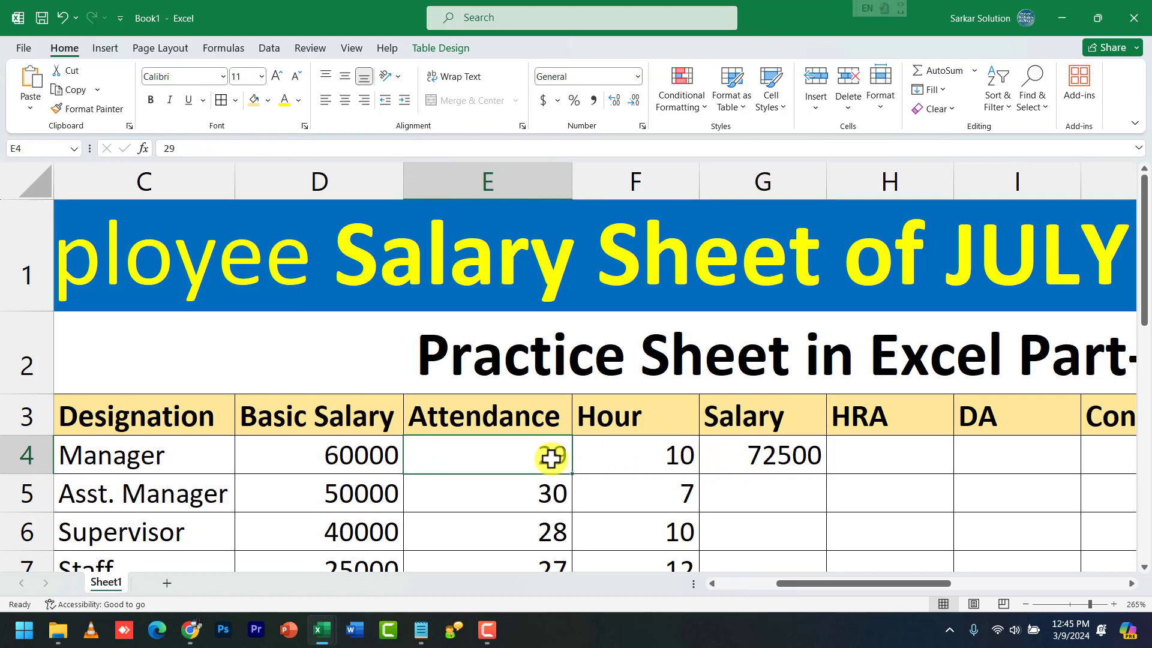
pyautogui.click(663, 454)
pyautogui.write('8')
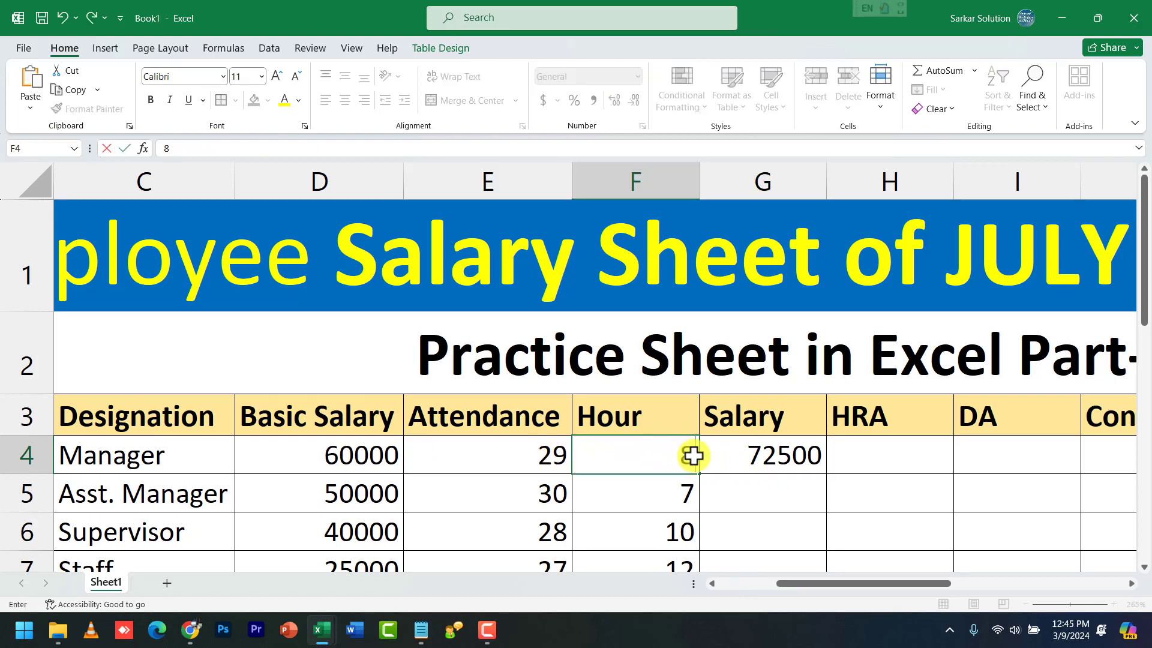
pyautogui.press('Return')
pyautogui.click(774, 467)
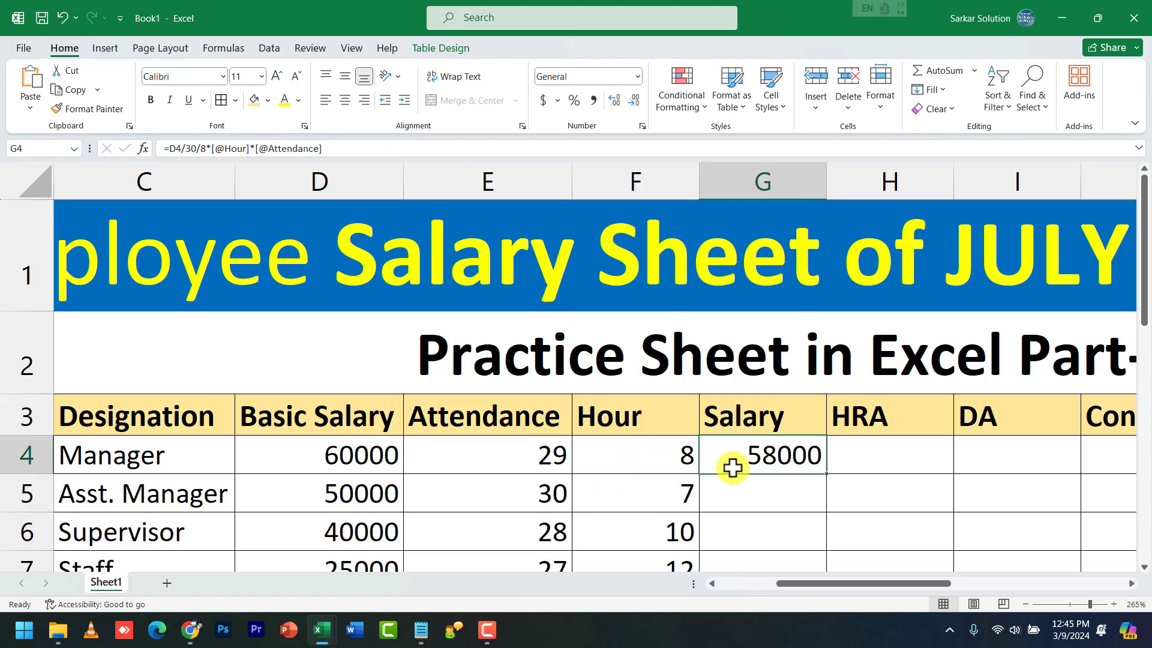
# - Change the Manager's hours in F4 to 9 and inspect the recalculated salary
pyautogui.click(540, 456)
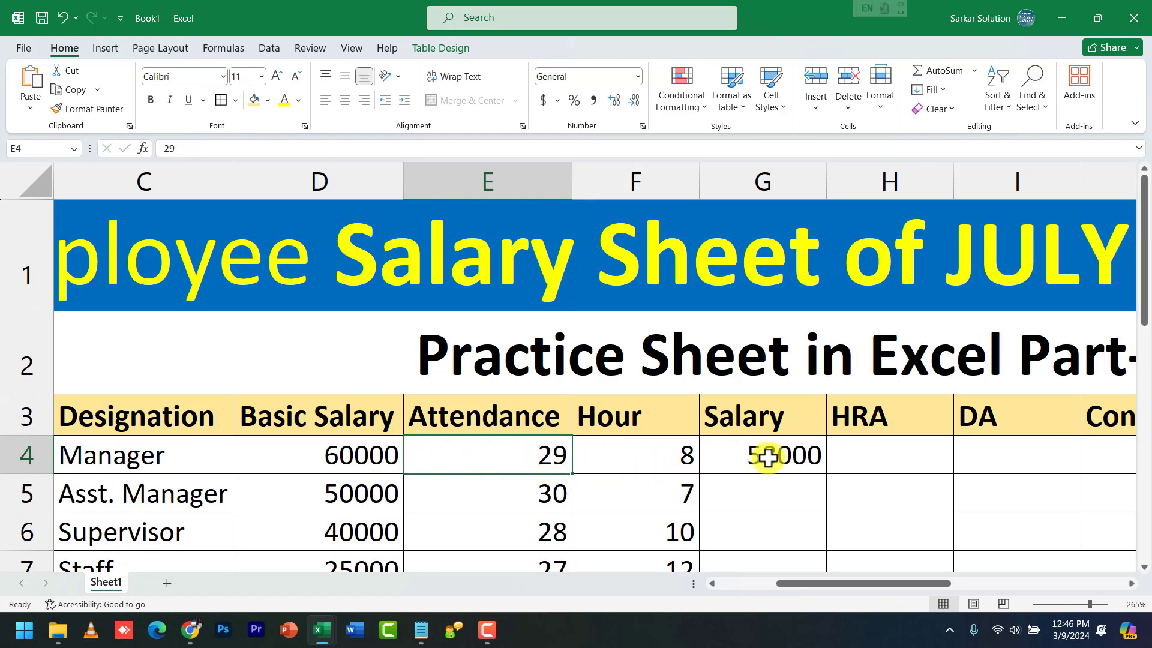
pyautogui.click(650, 456)
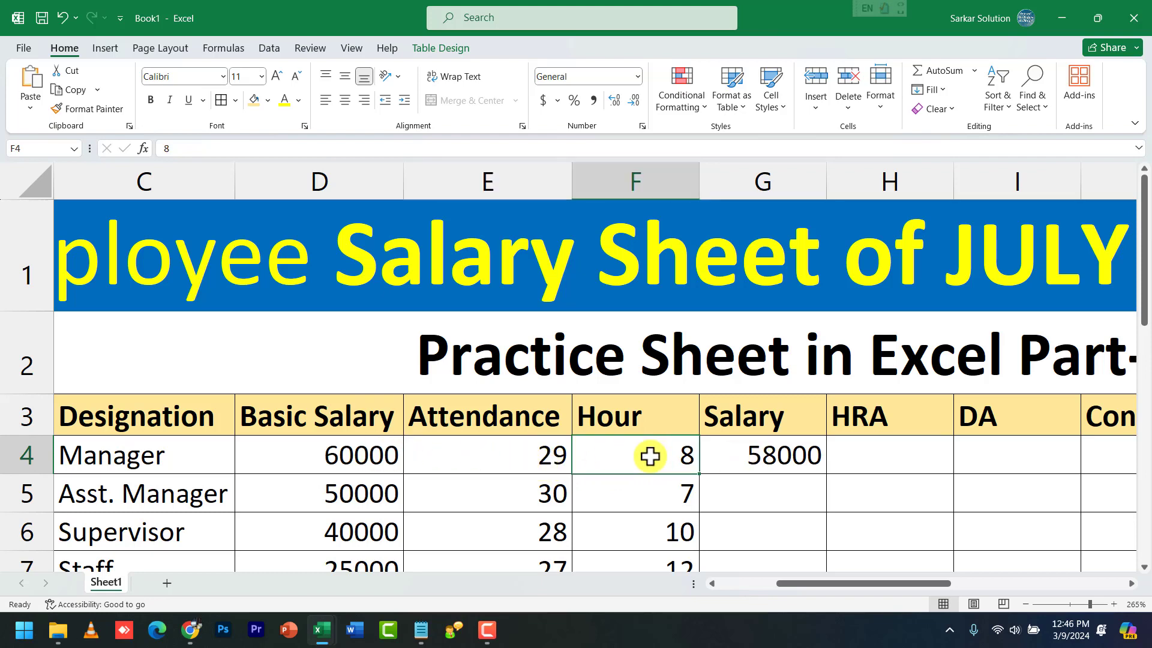
pyautogui.write('9')
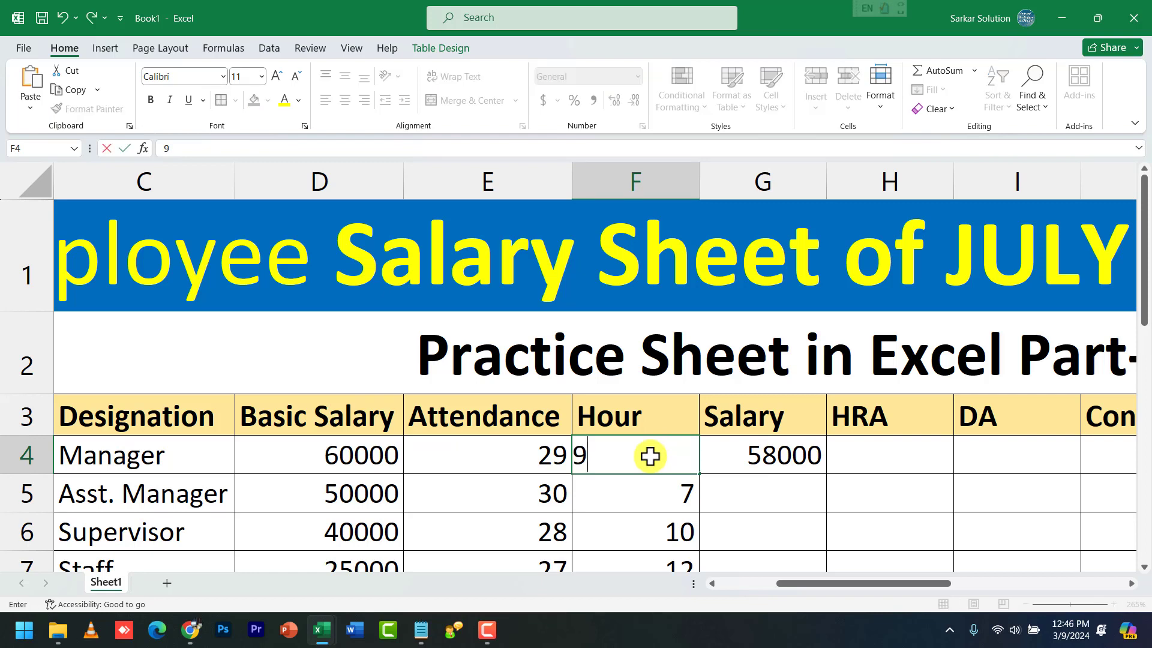
pyautogui.press('Return')
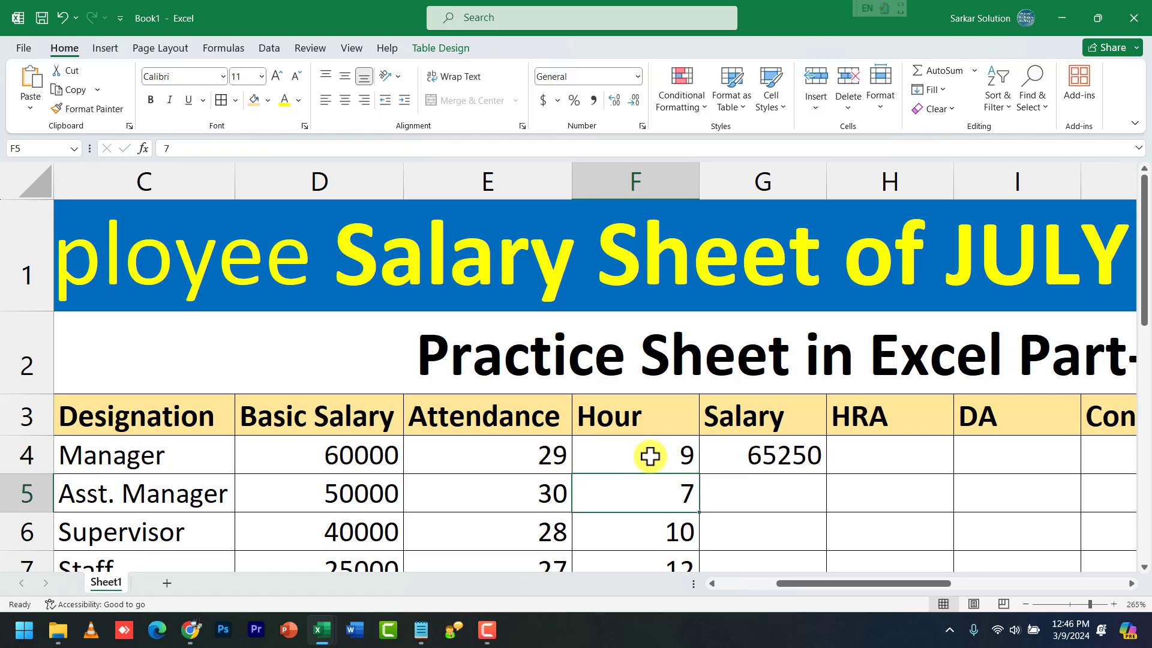
pyautogui.click(731, 455)
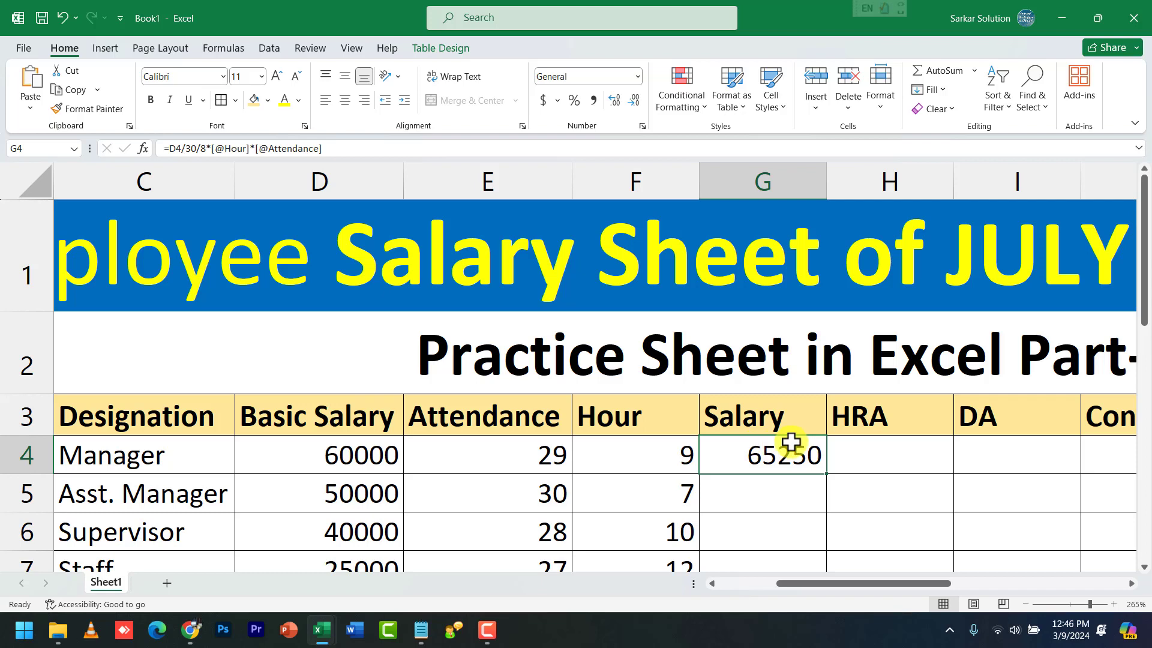
# - Restore the Manager's hours in F4 to 10 and select the salary in G4
pyautogui.click(659, 463)
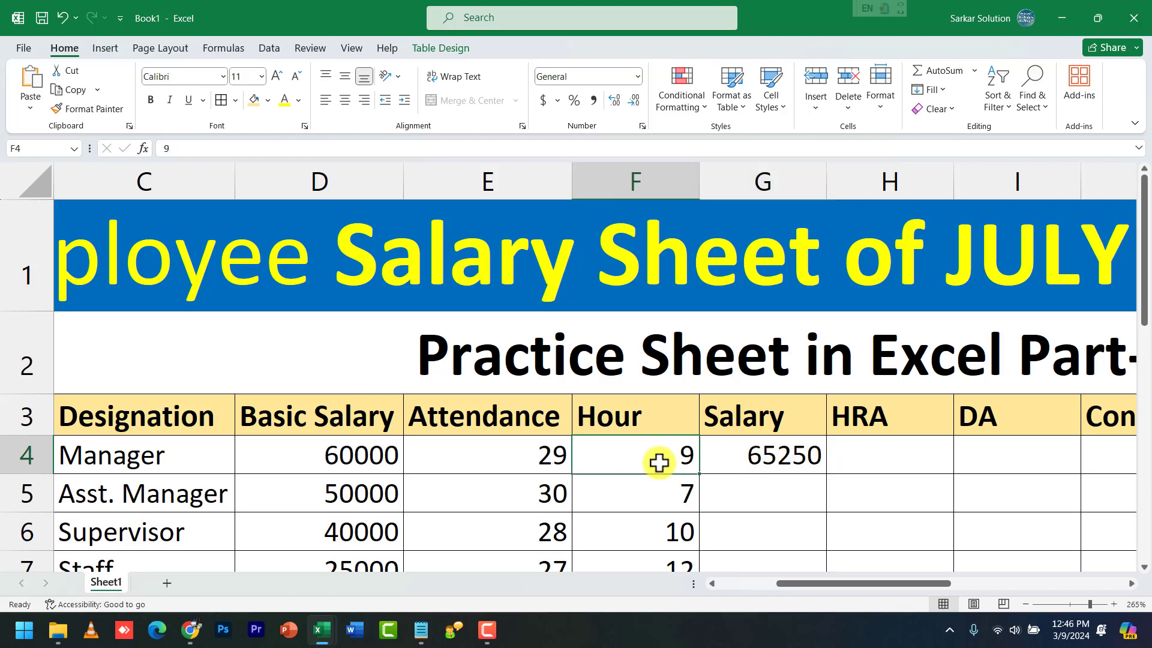
pyautogui.write('10')
pyautogui.hotkey('ctrl', 'Return')
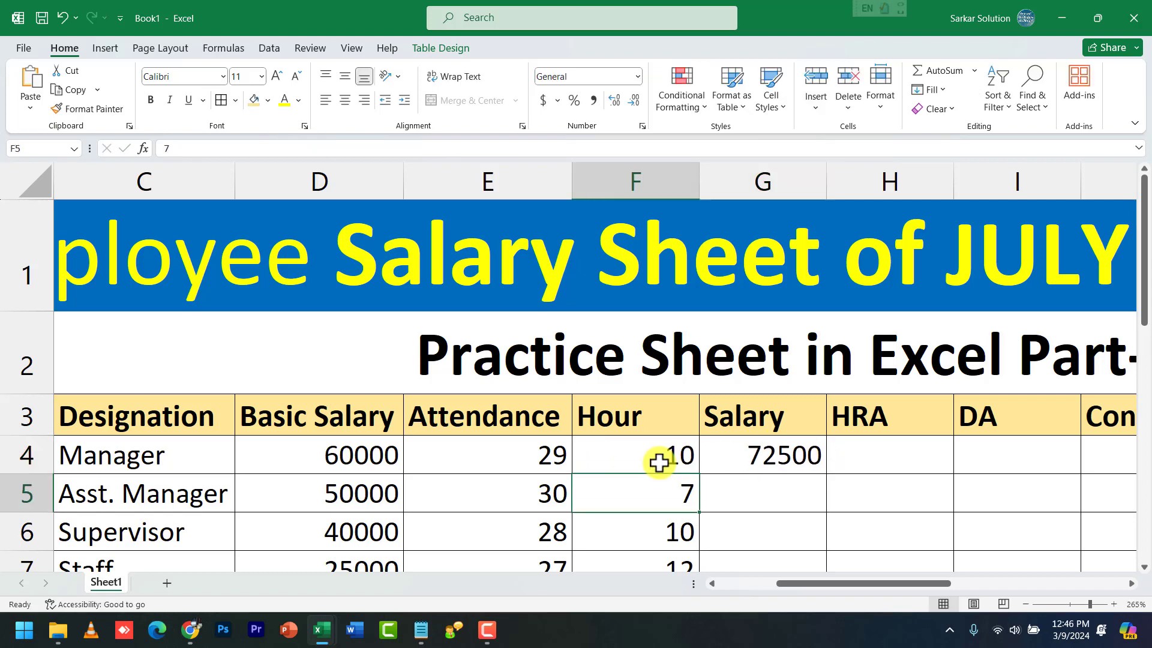
pyautogui.click(774, 466)
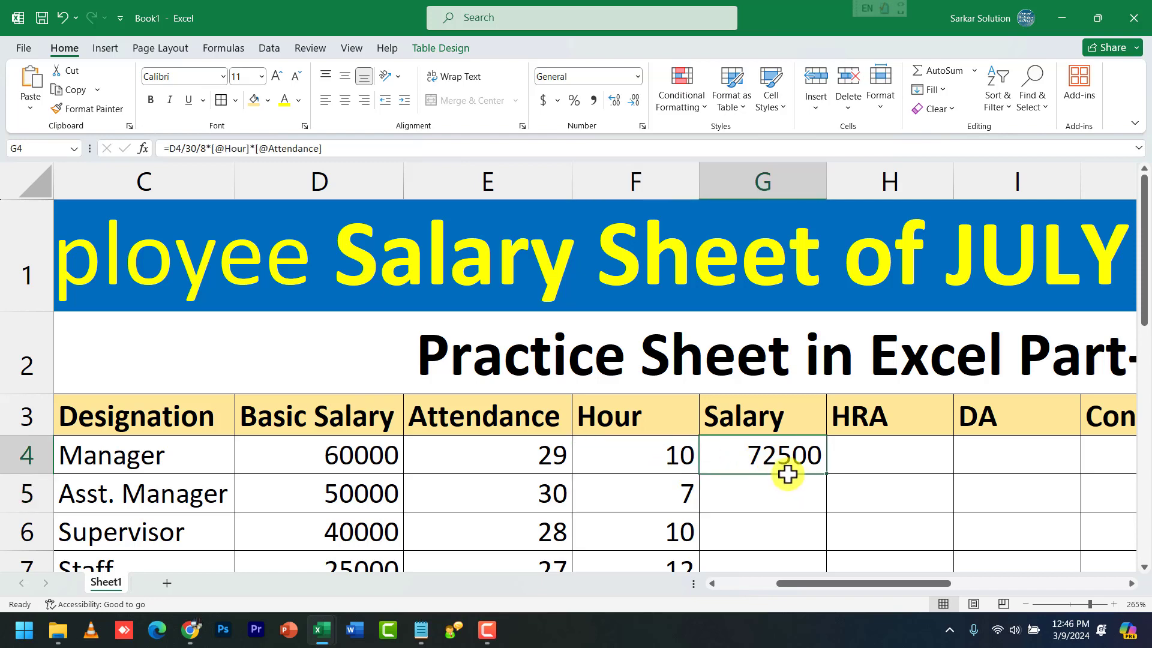
pyautogui.moveTo(908, 586); pyautogui.dragTo(938, 585)
pyautogui.click(729, 463)
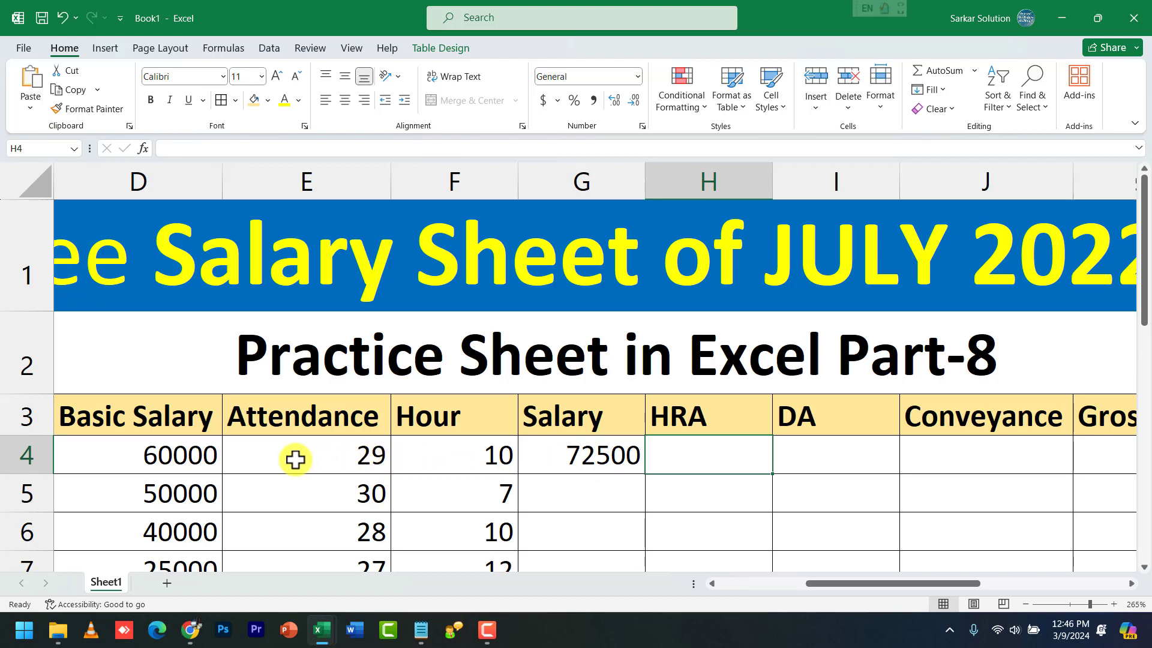
pyautogui.click(193, 459)
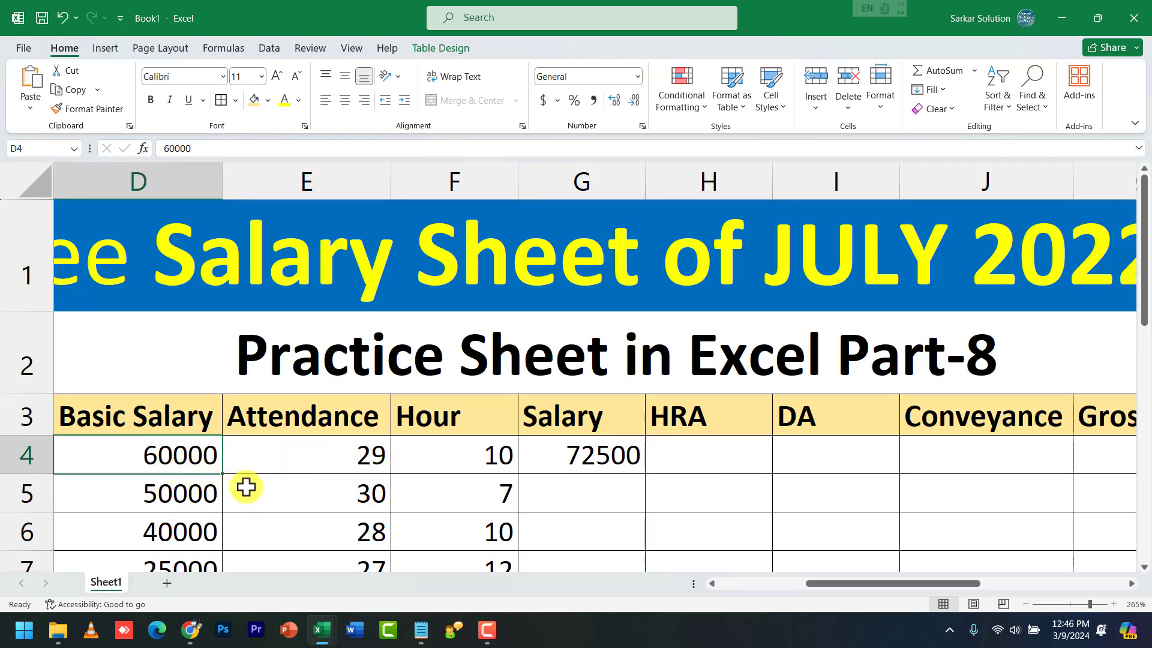
pyautogui.write('=')
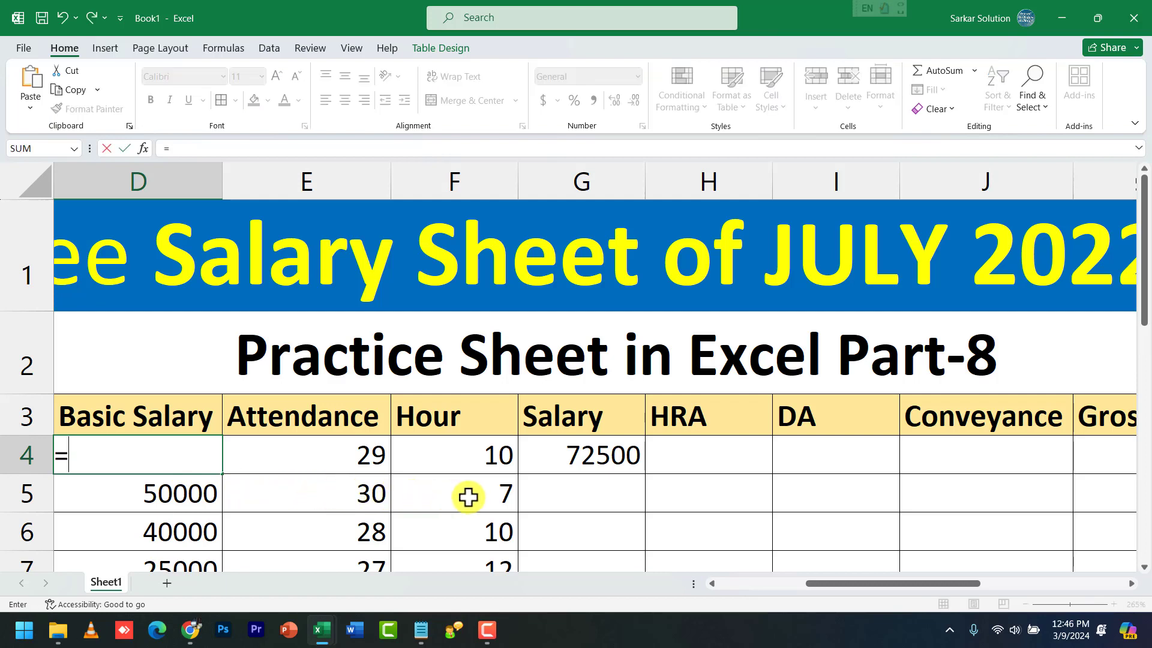
pyautogui.press('Escape')
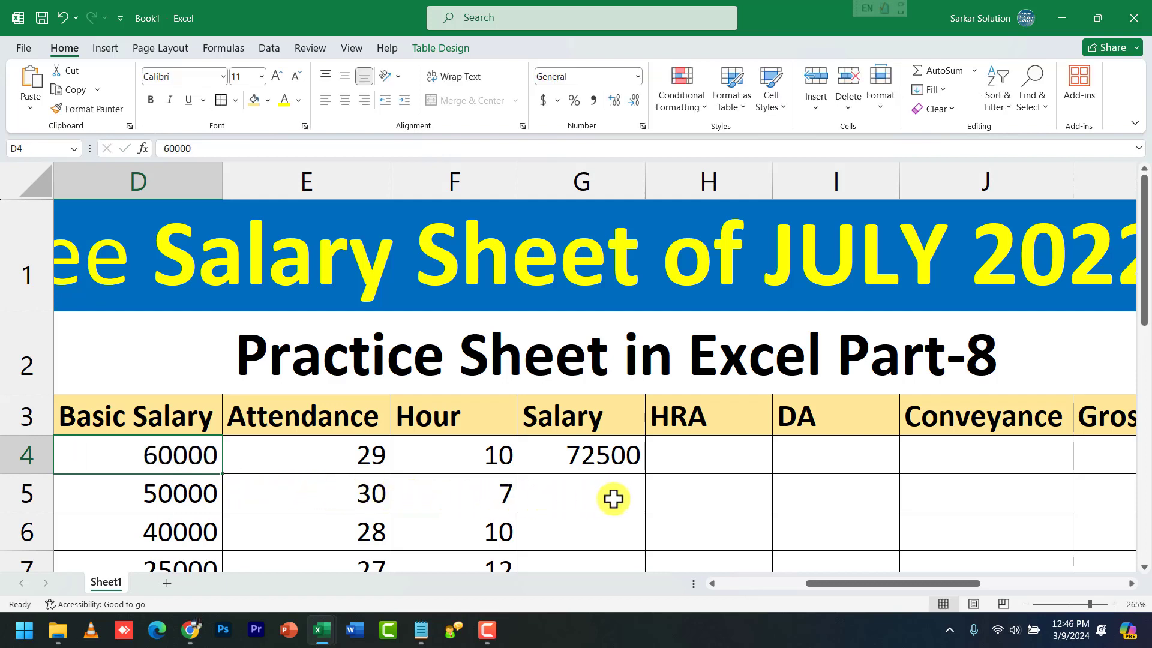
# - Enter the HRA formula =D4*5% in H4 to take 5% of the Manager's basic salary
pyautogui.click(685, 471)
pyautogui.write('=')
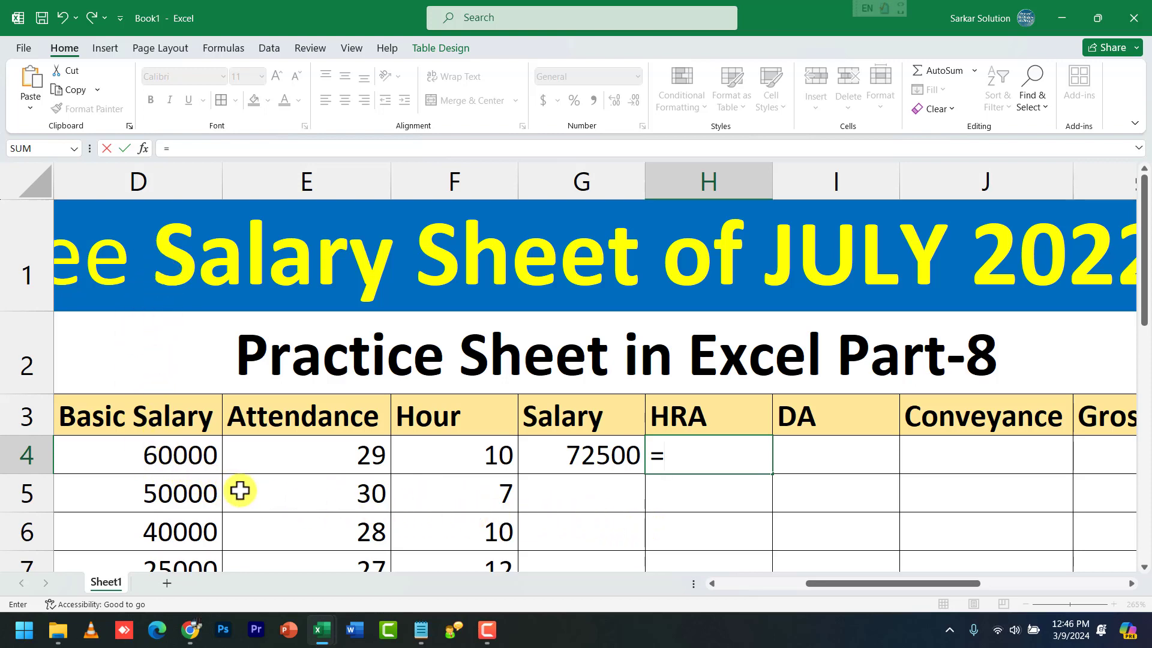
pyautogui.write('d4')
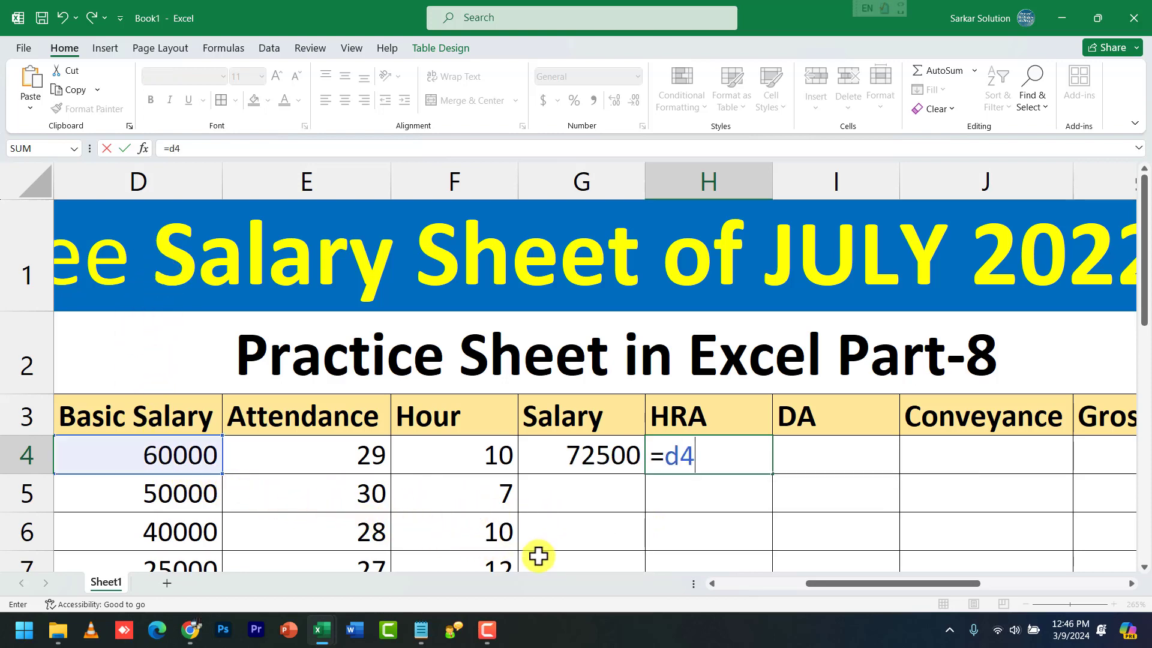
pyautogui.write('*')
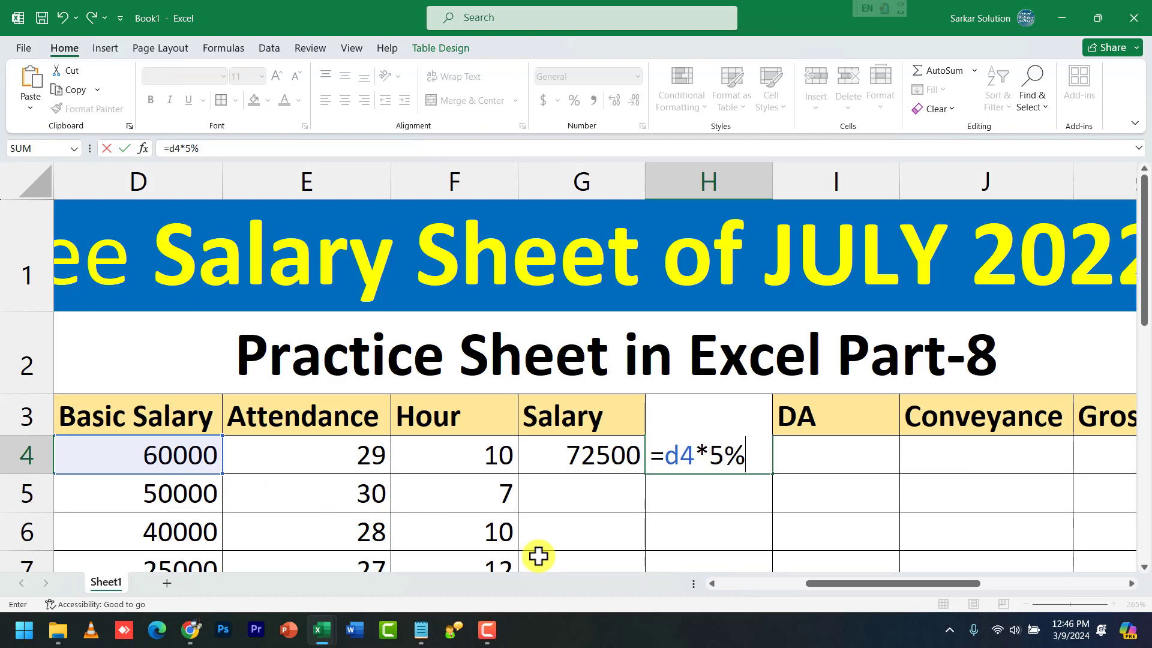
pyautogui.write('5%')
pyautogui.press('Return')
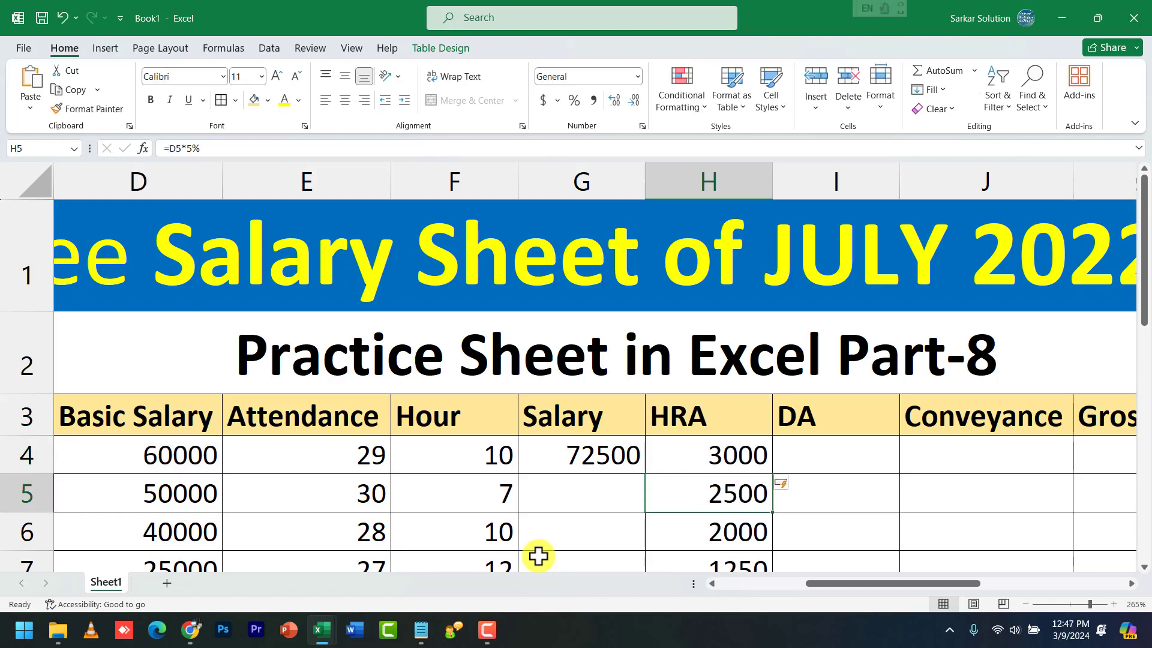
# - Clear the auto-filled HRA values from H5 downward, keeping only the formula in H4
pyautogui.moveTo(768, 501); pyautogui.dragTo(761, 566)
pyautogui.scroll(3, 759, 498)
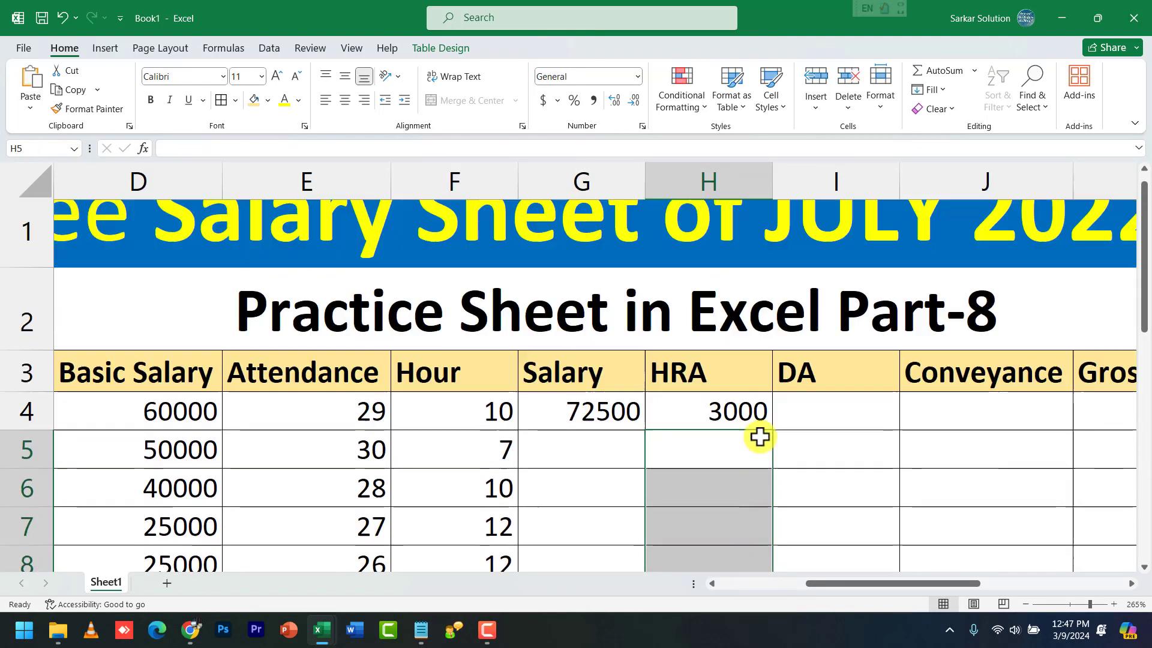
pyautogui.click(741, 463)
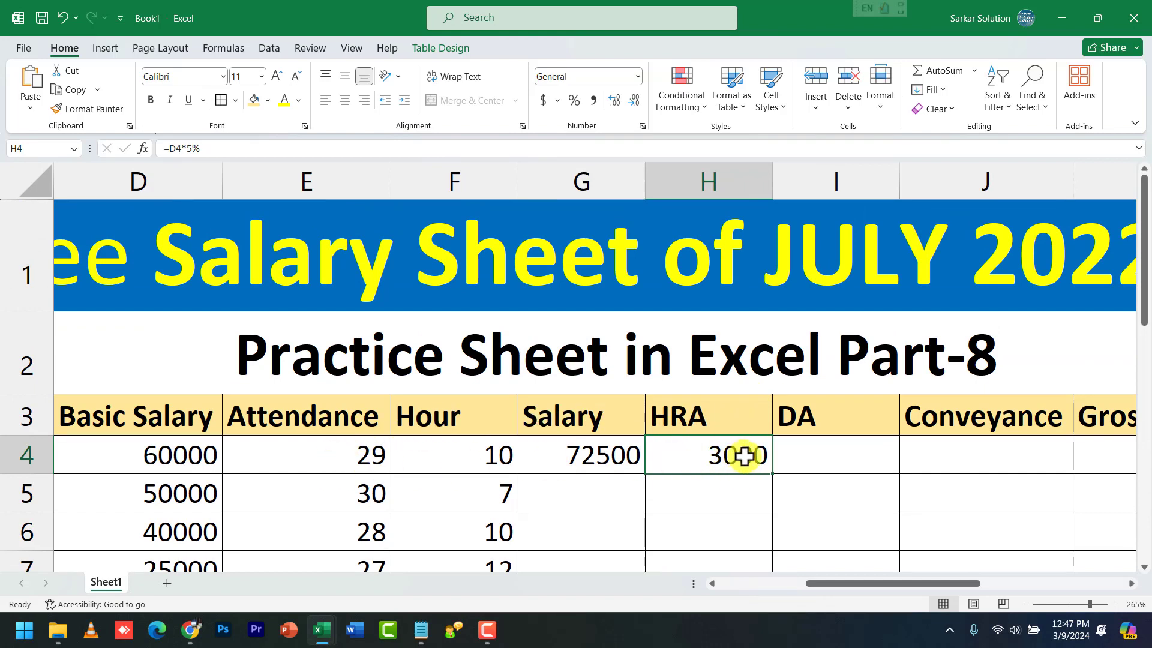
# - Enter the DA formula =D4*3% in I4 to take 3% of the Manager's basic salary
pyautogui.click(812, 464)
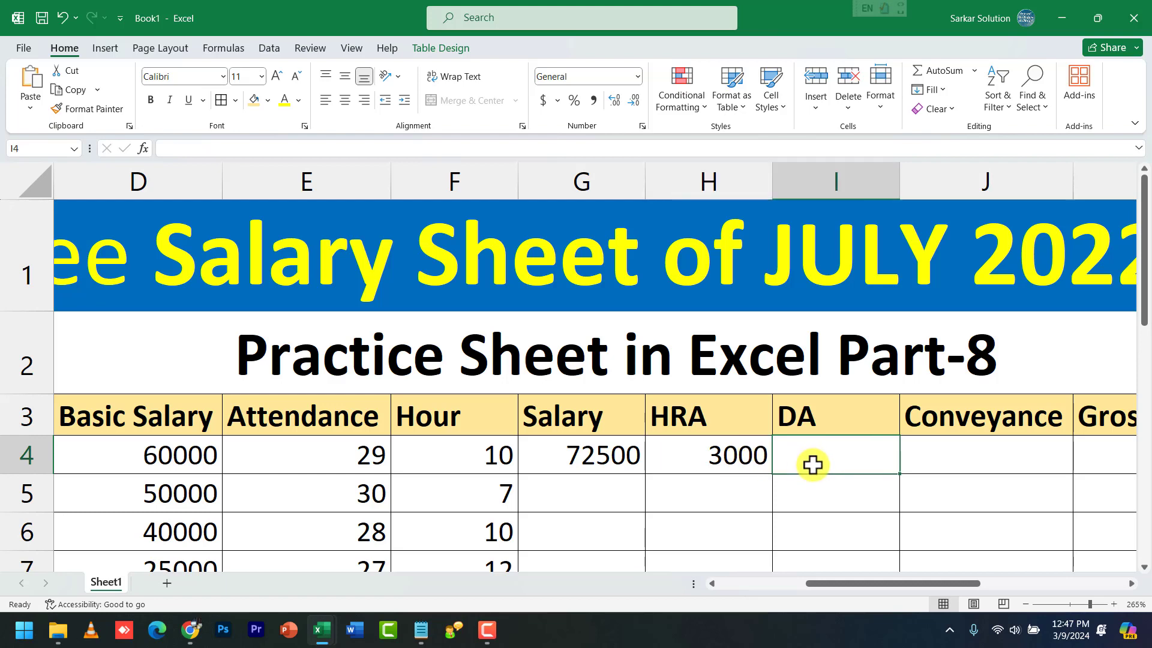
pyautogui.write('=')
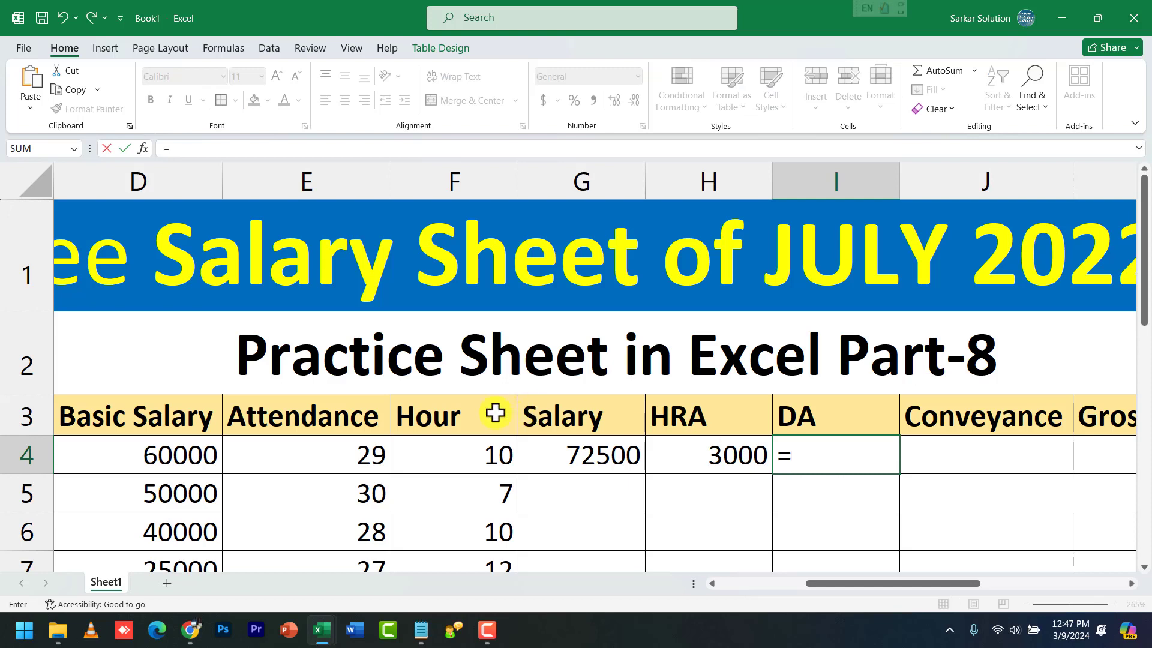
pyautogui.write('d')
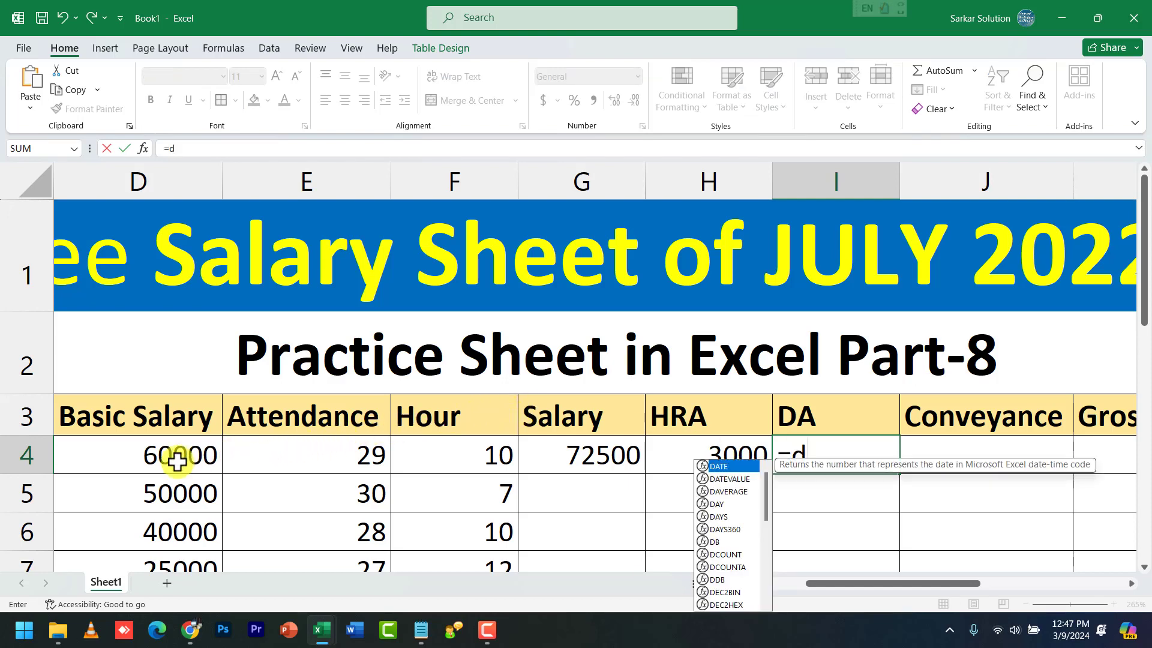
pyautogui.write('4*')
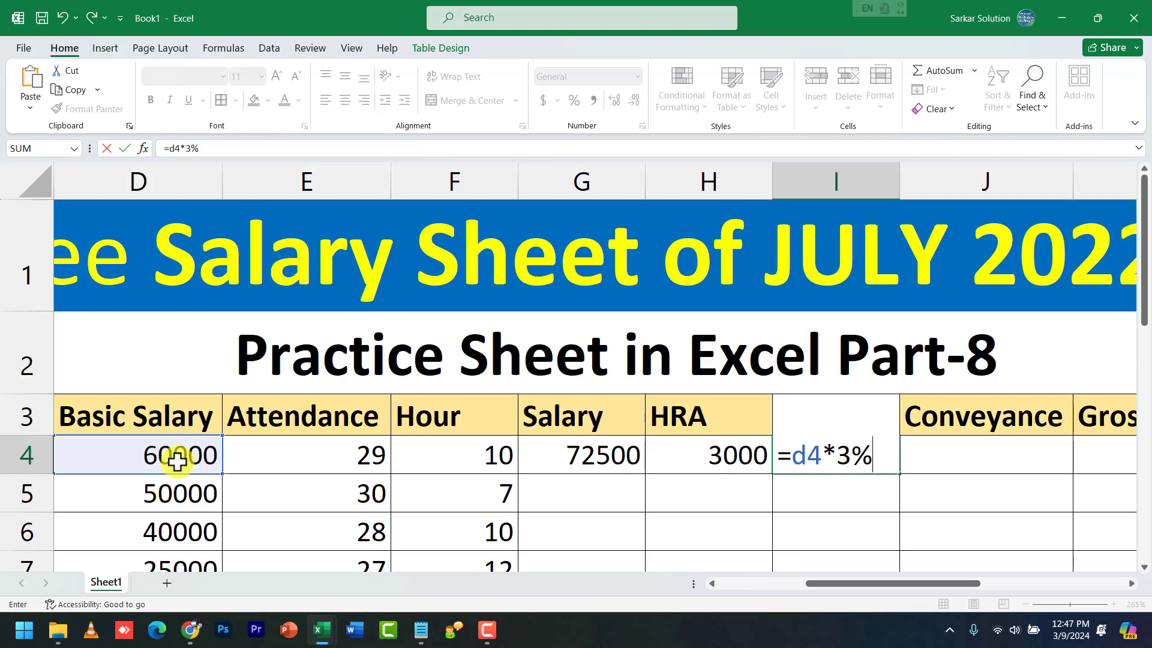
pyautogui.press('Return')
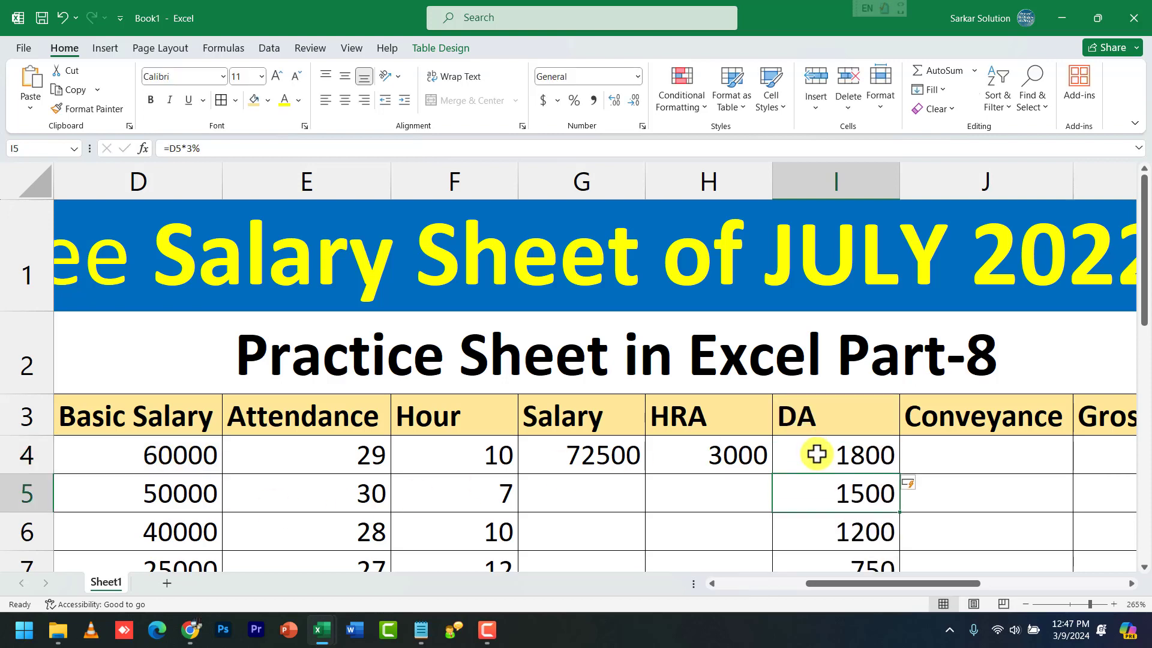
# - Clear the auto-filled DA values from I5 downward, keeping only the formula in I4
pyautogui.moveTo(837, 494); pyautogui.dragTo(879, 639)
pyautogui.press('Delete')
pyautogui.scroll(4, 887, 509)
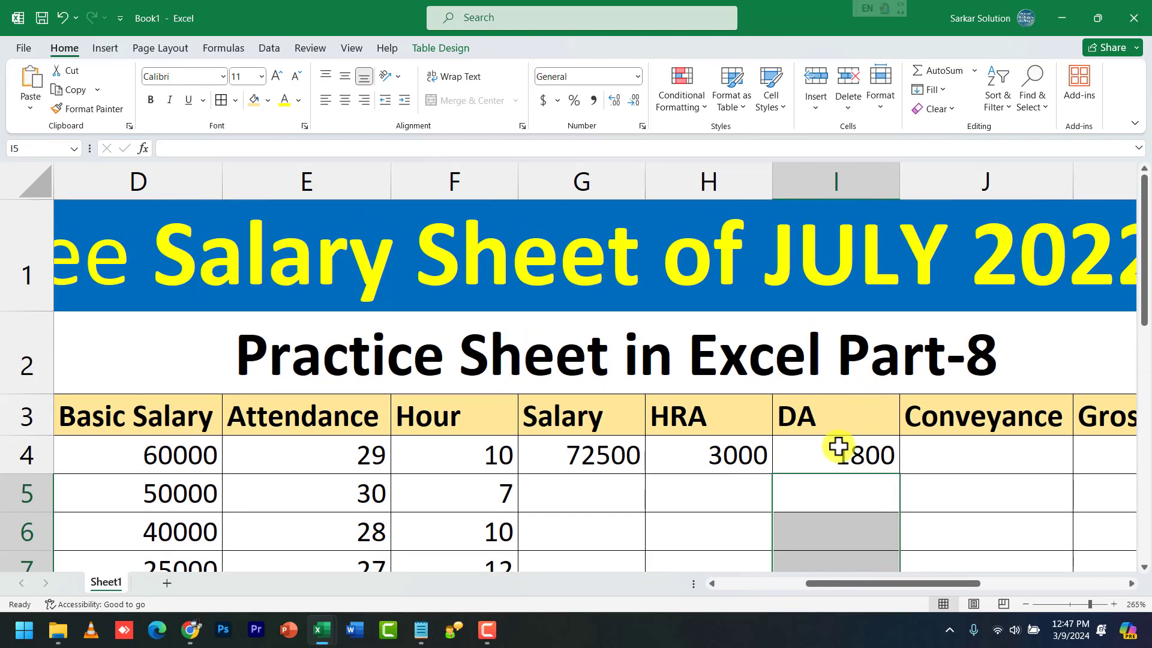
pyautogui.click(838, 447)
# - Enter the Conveyance formula =D4*2% in J4 to take 2% of the Manager's basic salary
pyautogui.hscroll(3, 908, 543)
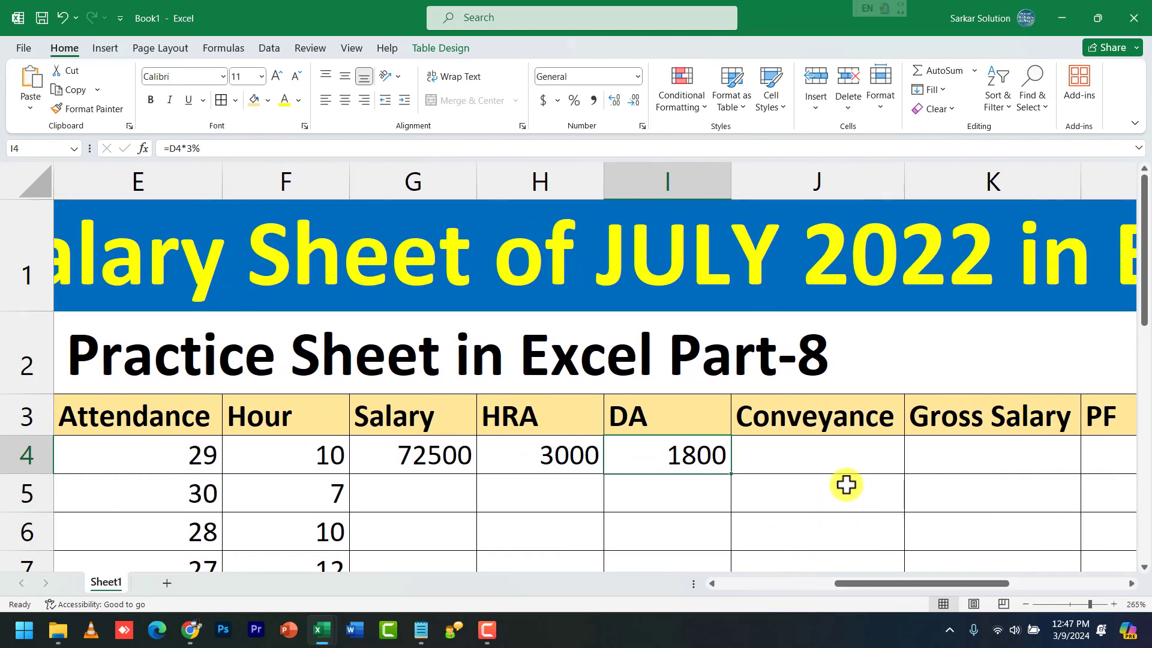
pyautogui.click(819, 462)
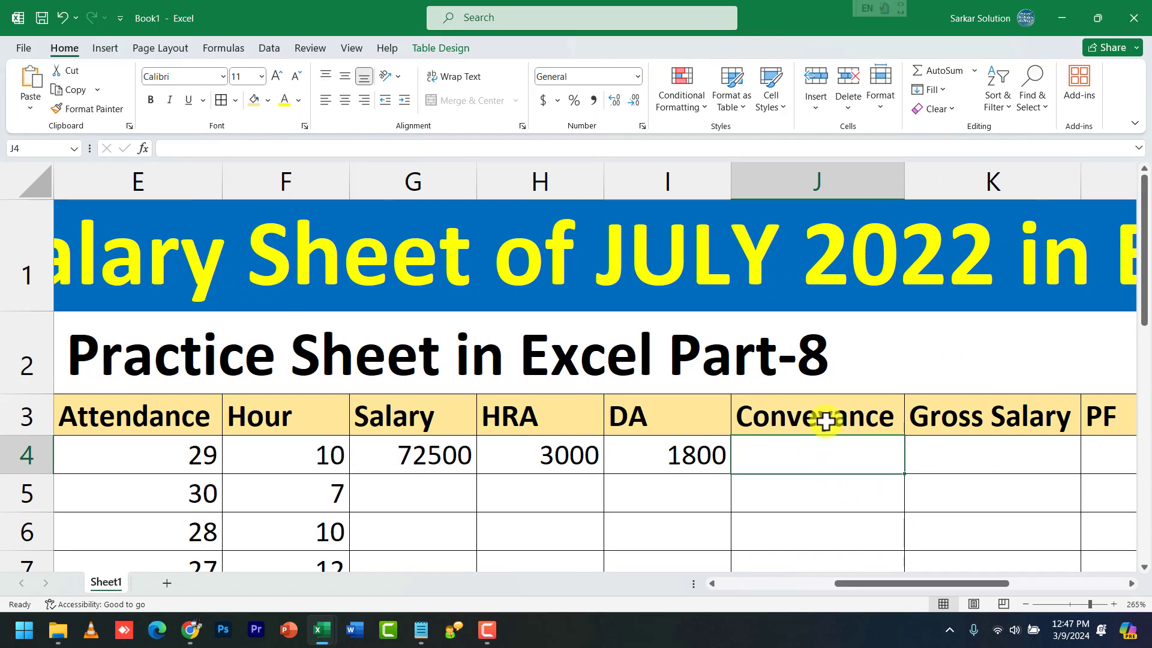
pyautogui.keyDown('ctrl'); pyautogui.scroll(-2, 828, 414); pyautogui.keyUp('ctrl')
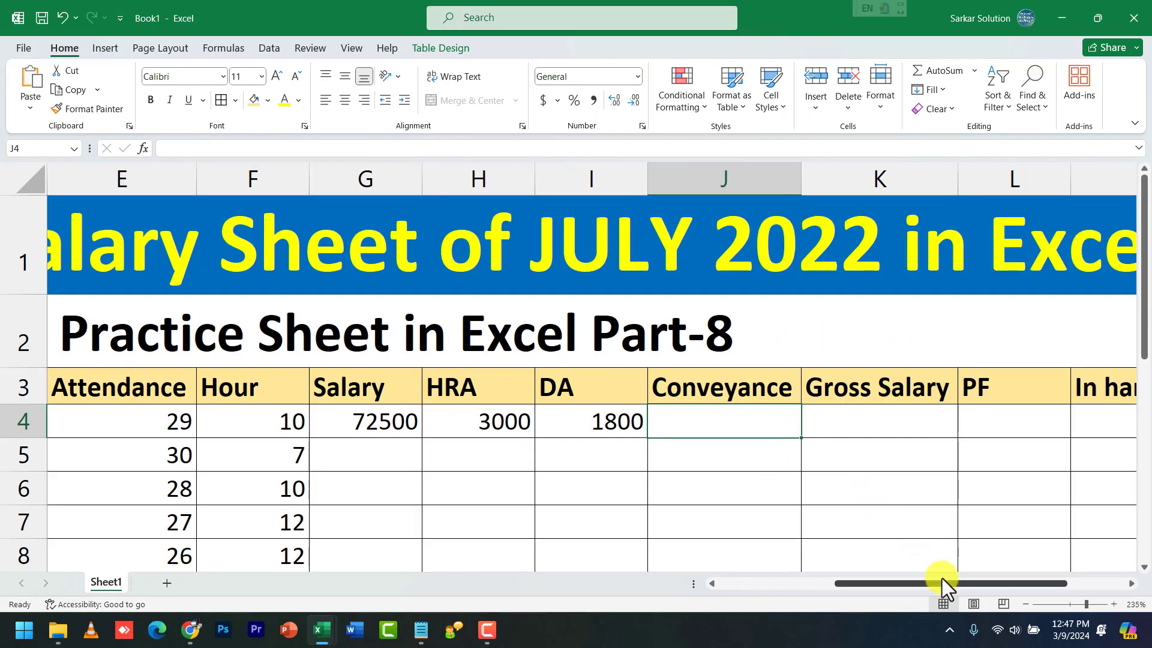
pyautogui.moveTo(942, 580); pyautogui.dragTo(916, 582)
pyautogui.write('=')
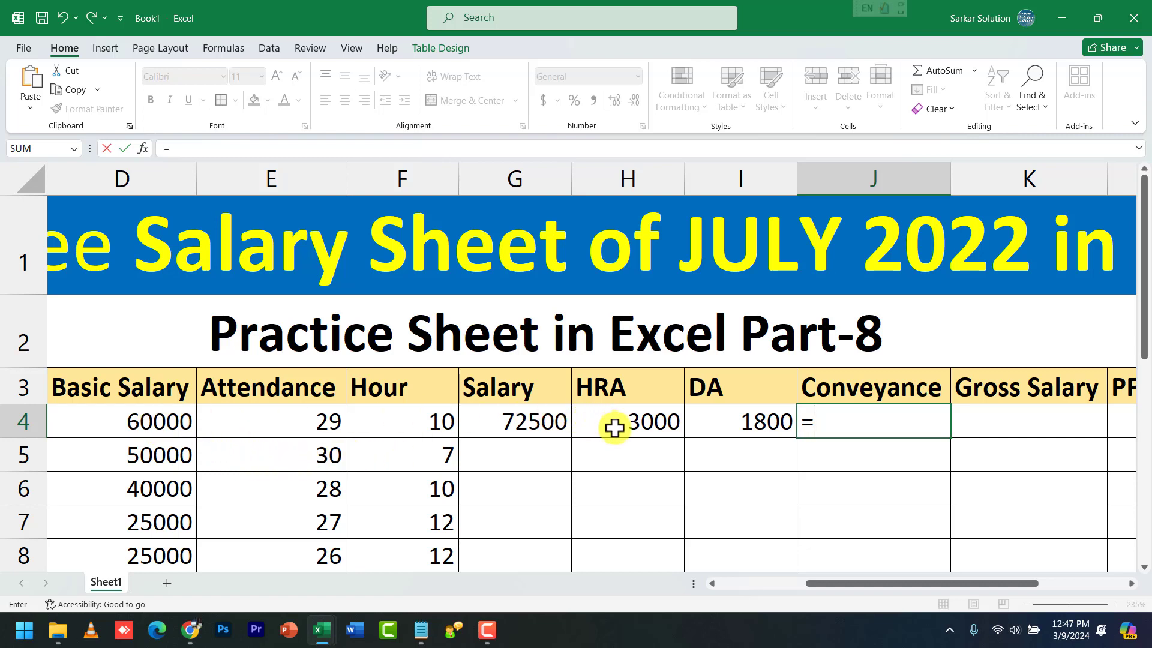
pyautogui.write('d4*')
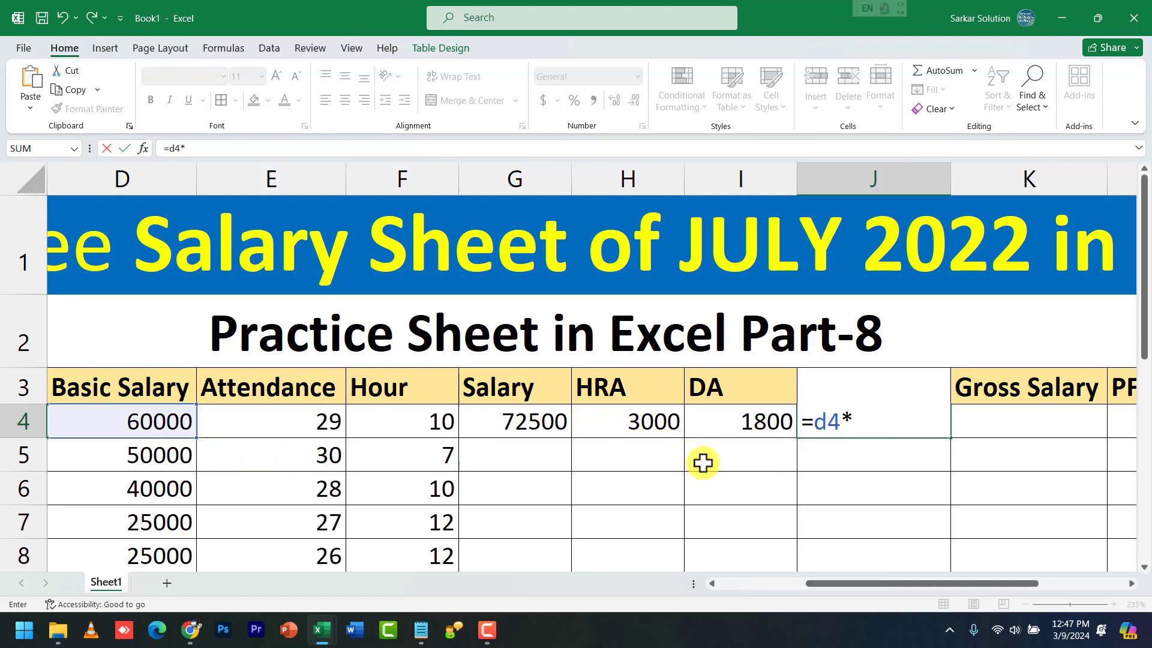
pyautogui.write('2%')
pyautogui.press('Return')
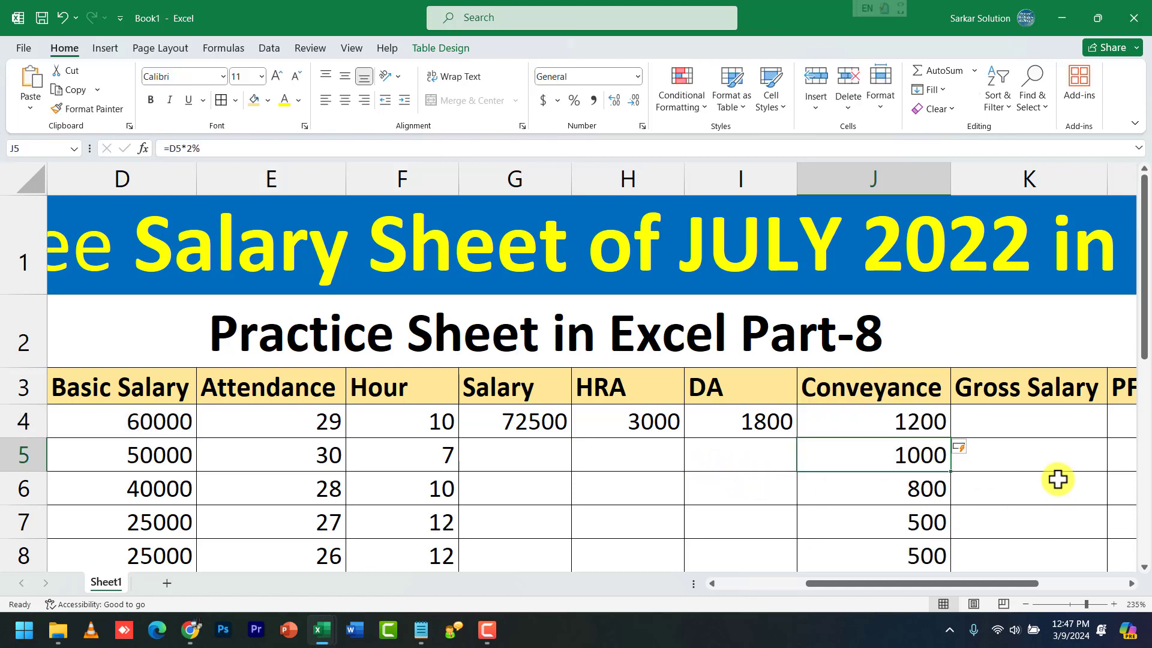
# - Clear the auto-filled Conveyance values from J5 to J18, keeping only the formula in J4
pyautogui.moveTo(939, 456)
pyautogui.mouseDown()
pyautogui.moveTo(918, 620)
pyautogui.moveTo(940, 540)
pyautogui.mouseUp()
pyautogui.scroll(-2, 940, 540)
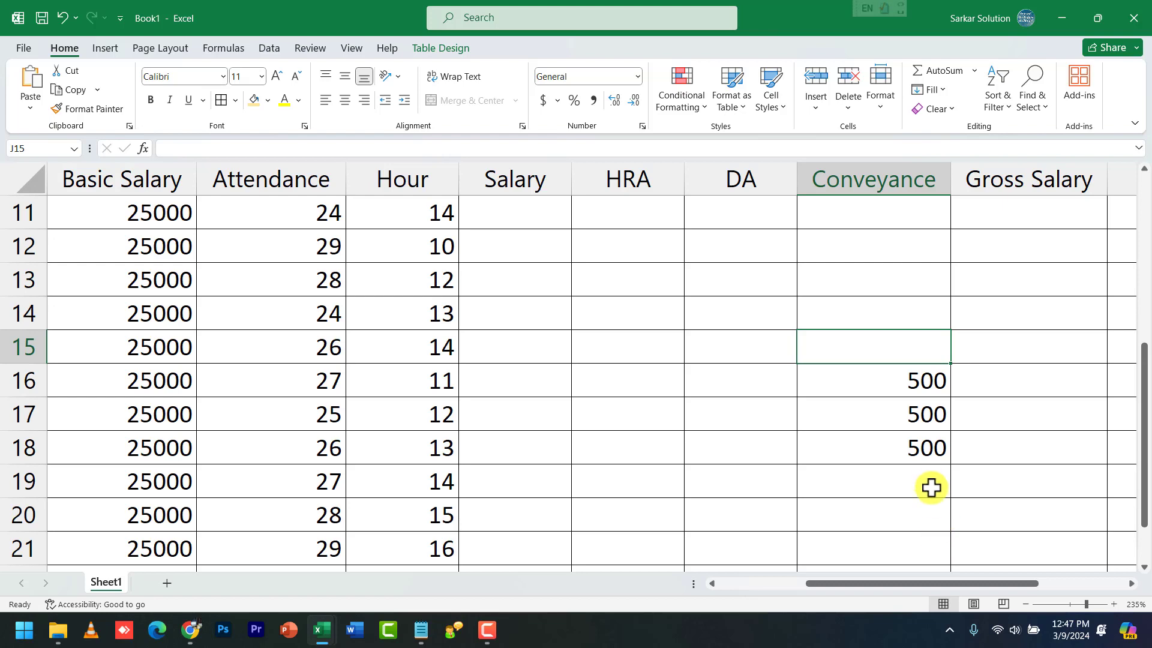
pyautogui.moveTo(930, 381); pyautogui.dragTo(924, 454)
pyautogui.press('Delete')
pyautogui.scroll(4, 924, 454)
# - Enter =SUM(G4:J4) in K4 to total the Manager's Salary, HRA, DA and Conveyance as Gross Salary
pyautogui.click(1005, 399)
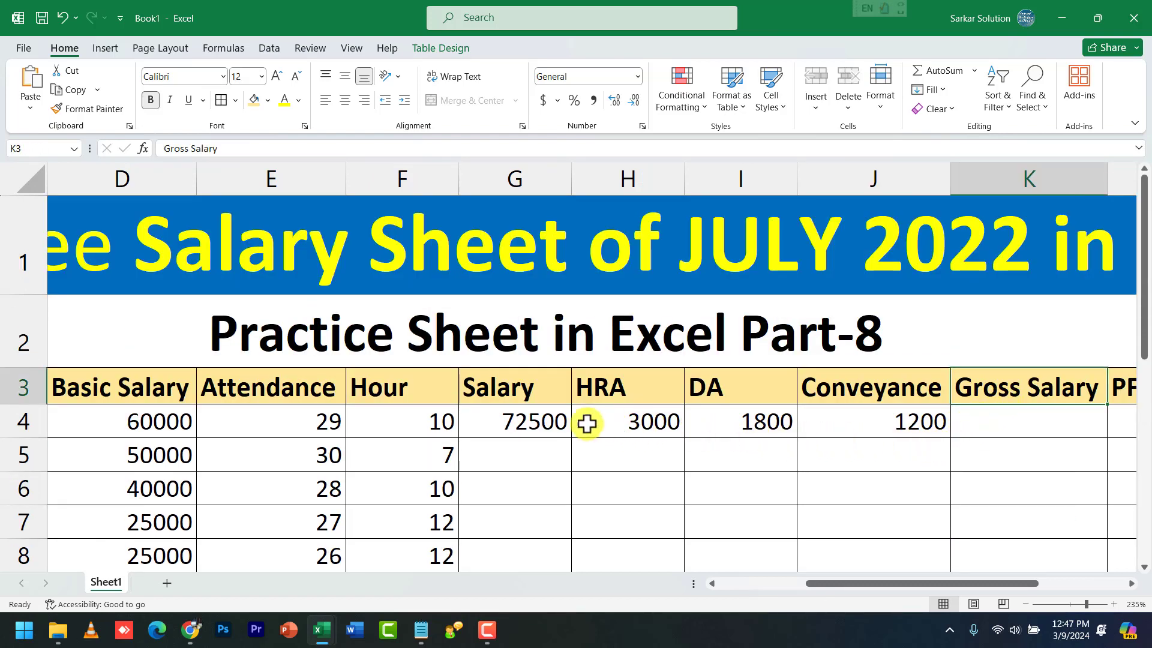
pyautogui.click(528, 420)
pyautogui.click(643, 423)
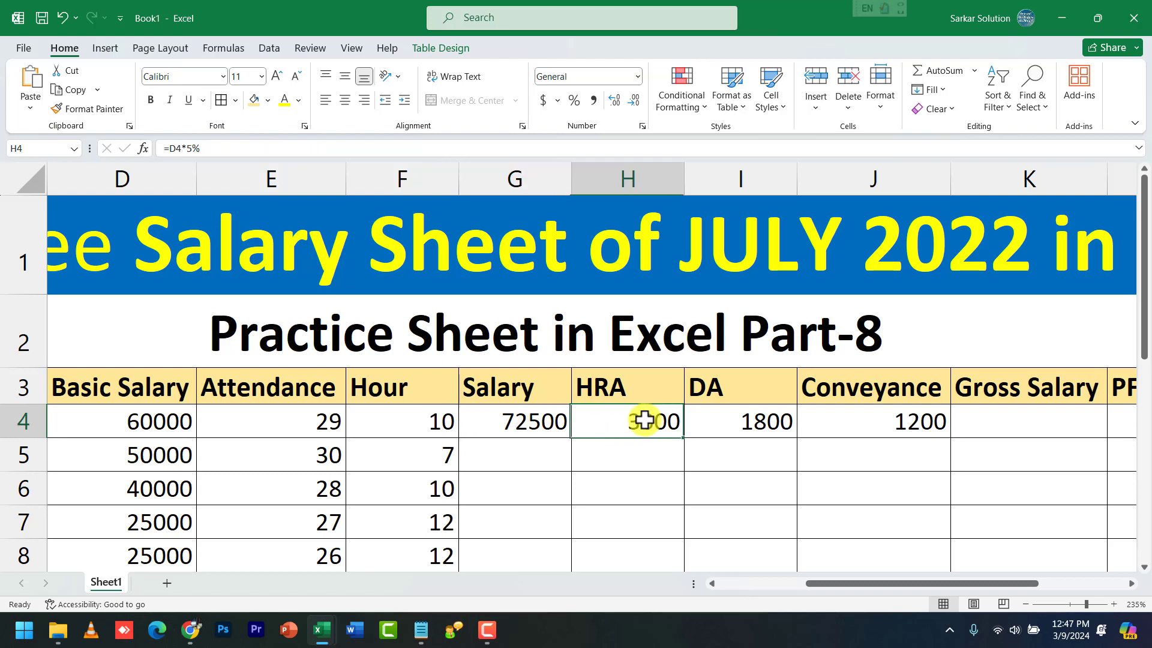
pyautogui.click(710, 420)
pyautogui.click(858, 423)
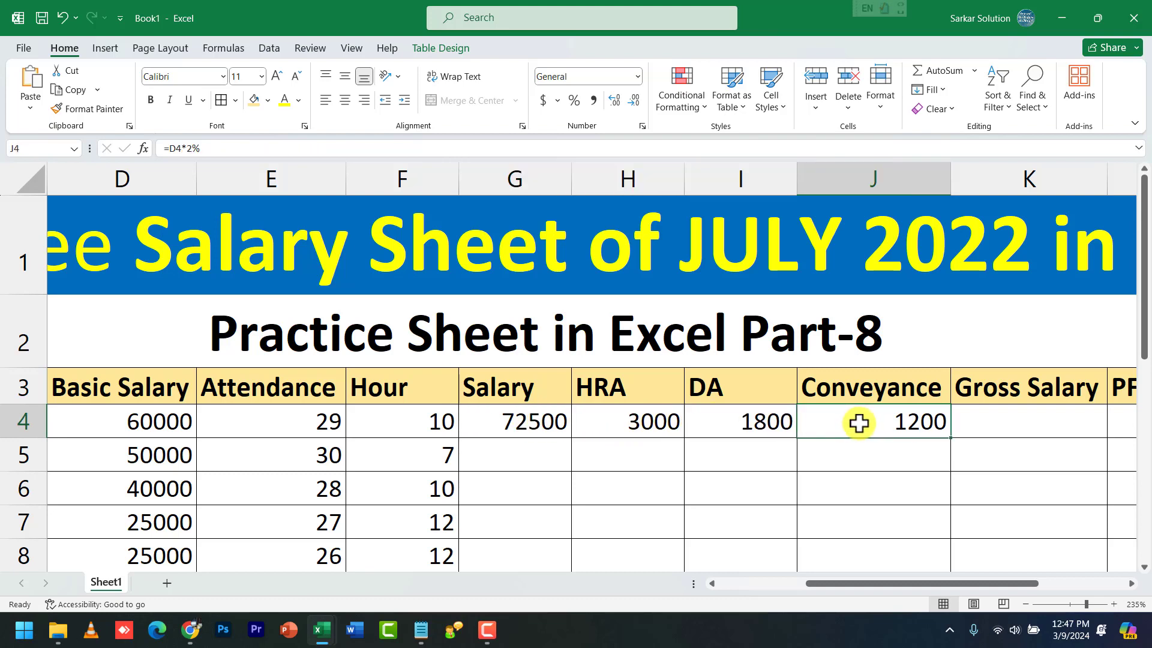
pyautogui.click(971, 422)
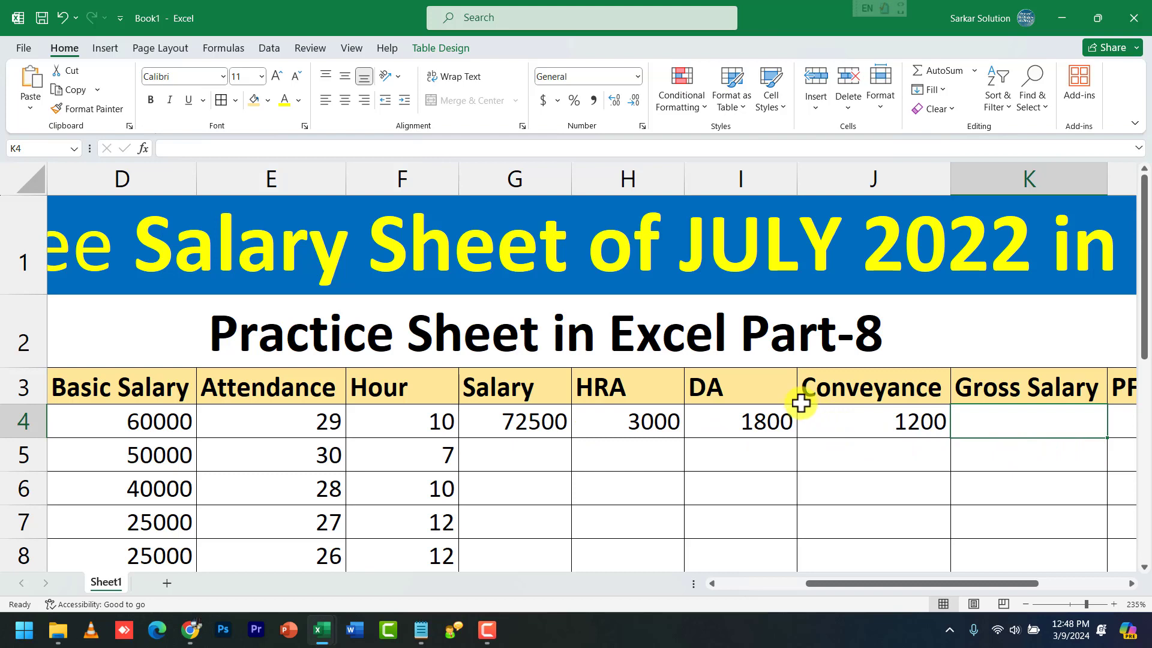
pyautogui.write('=sum')
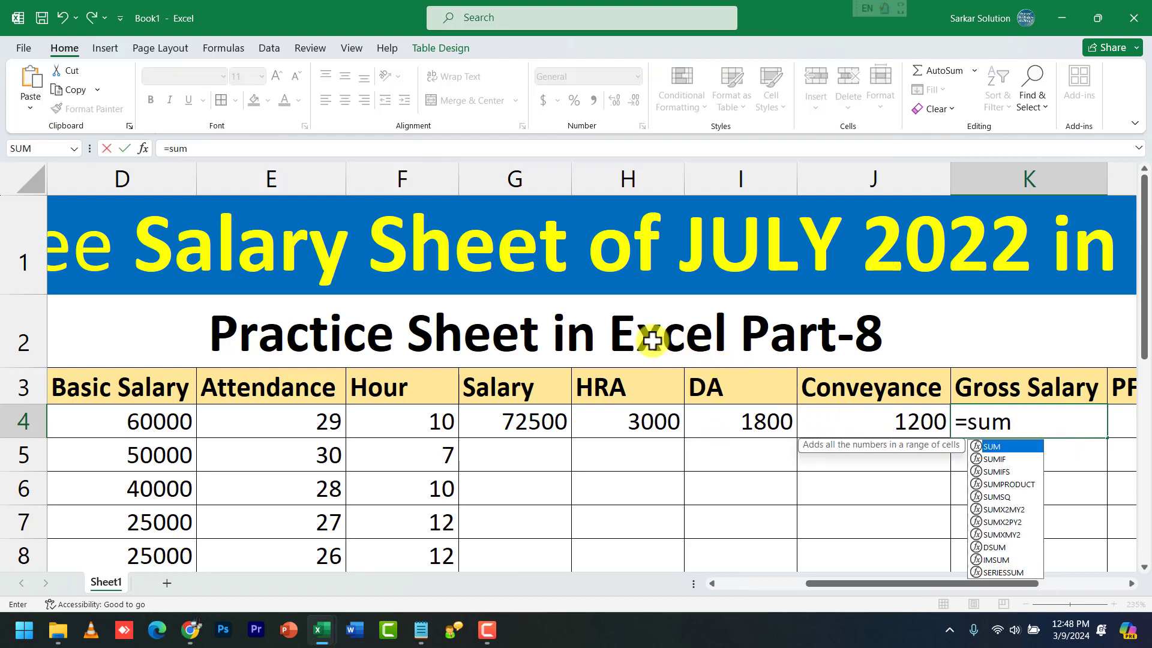
pyautogui.write('(')
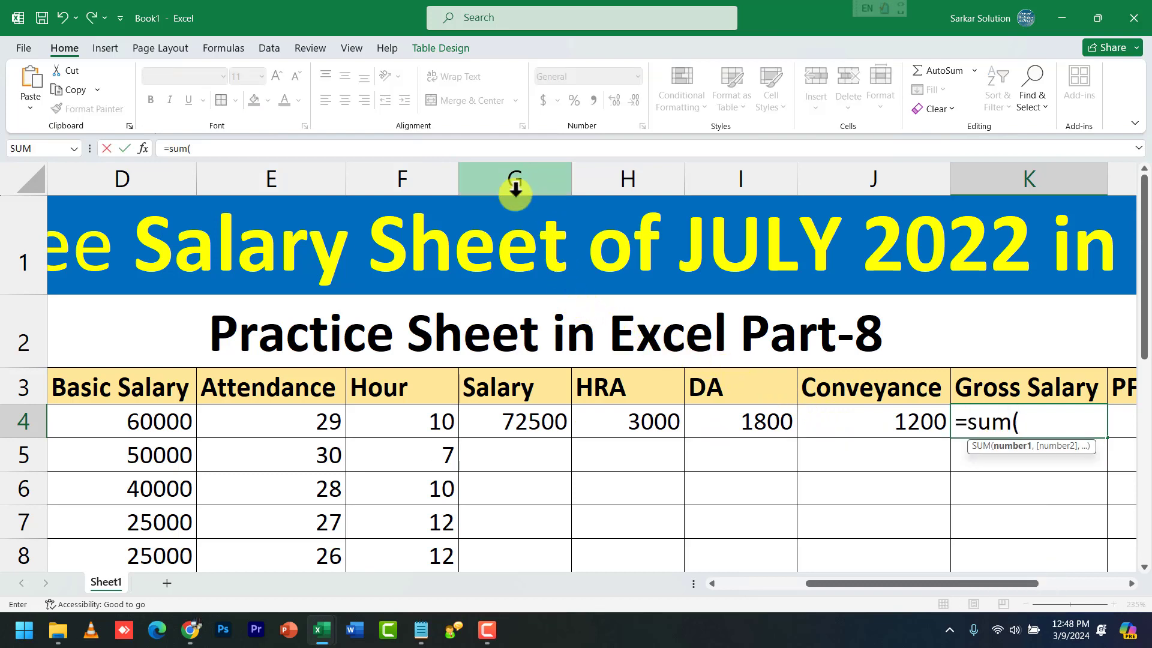
pyautogui.write('g')
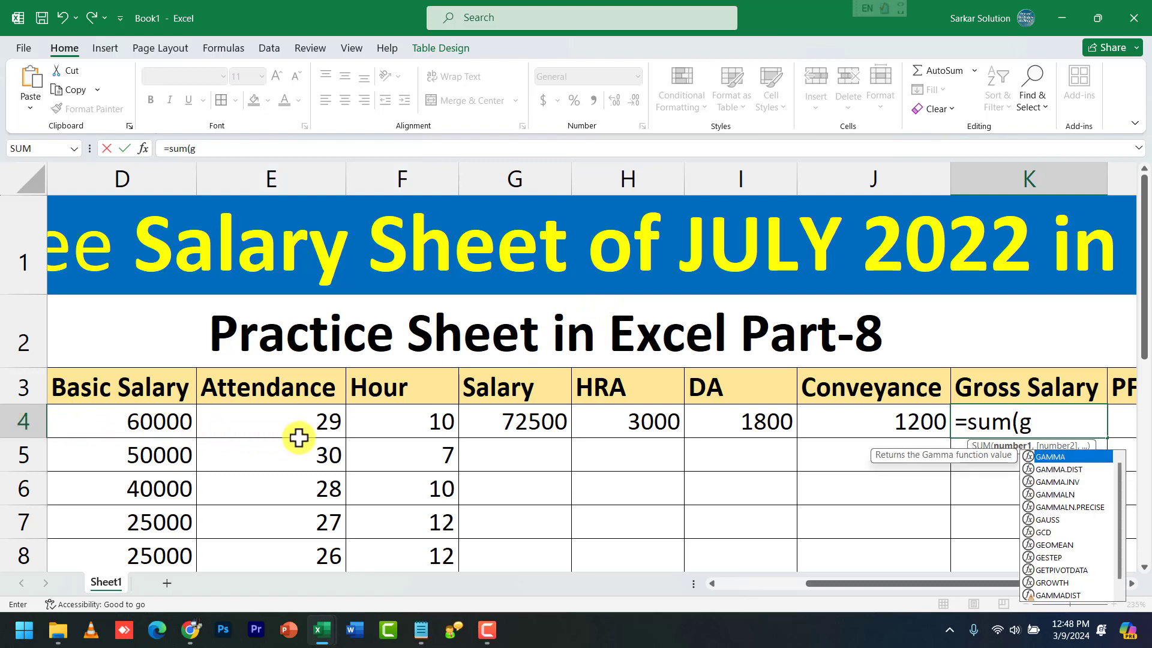
pyautogui.write('4')
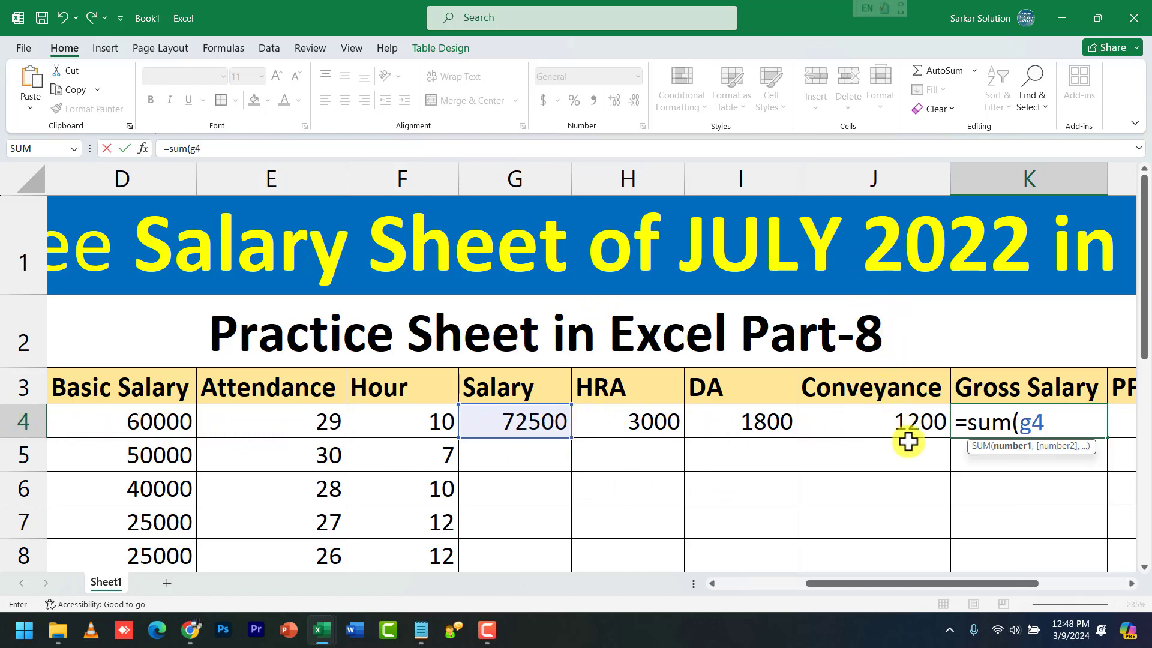
pyautogui.write(':j4')
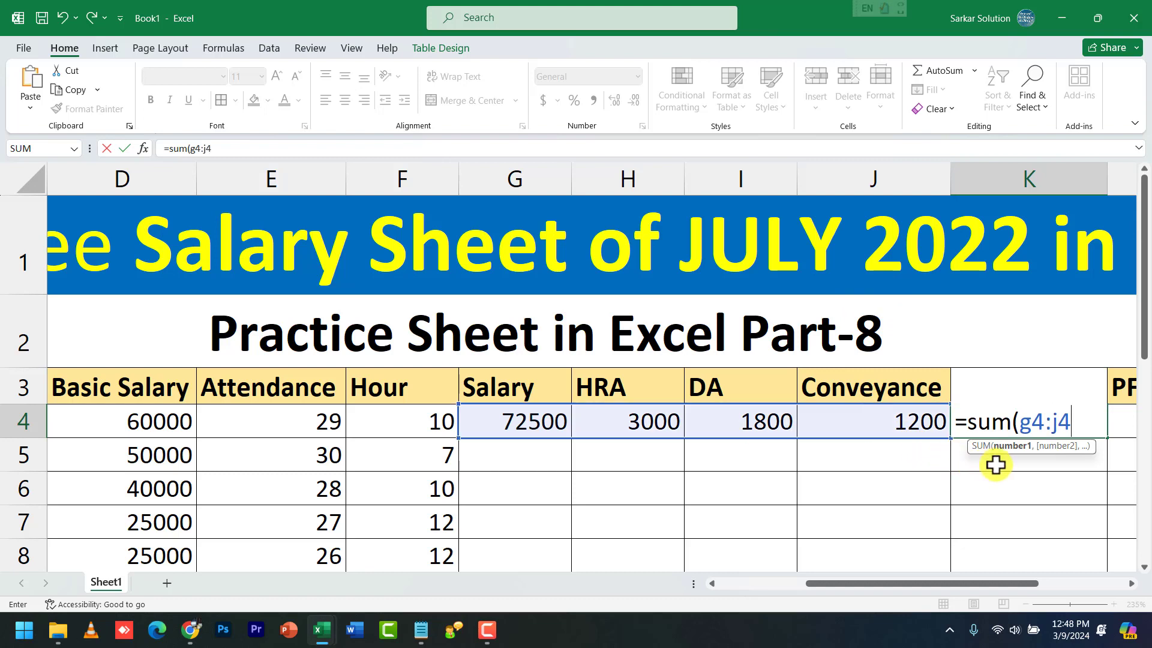
pyautogui.write(')')
pyautogui.press('Return')
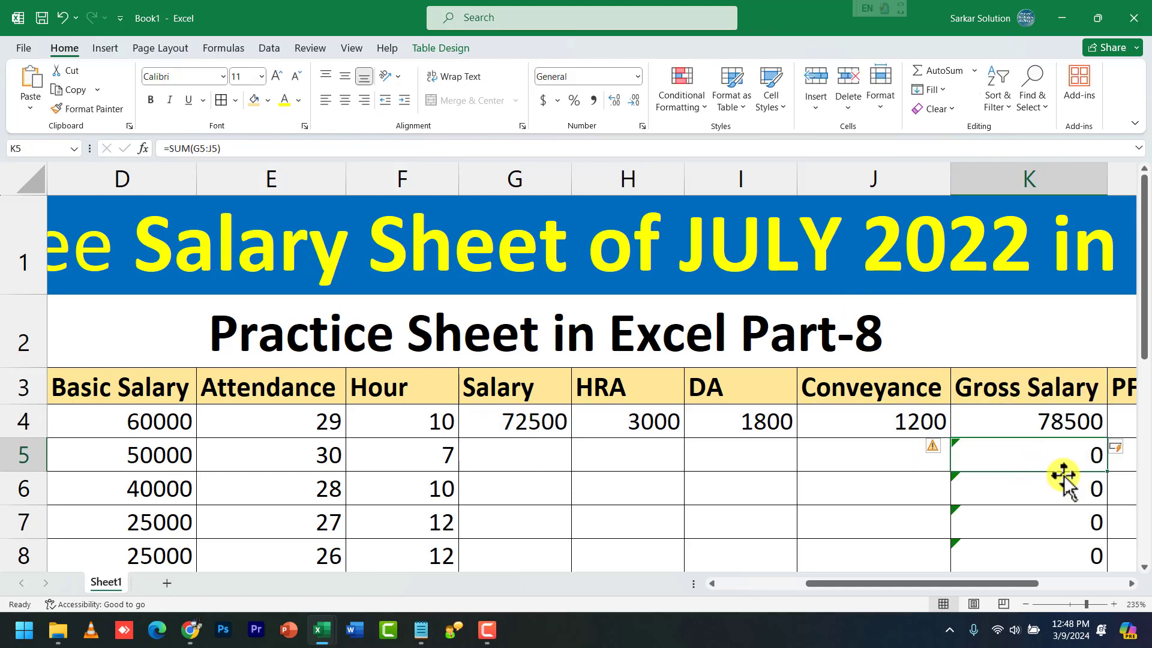
# - Clear the auto-filled Gross Salary values from K5 to K18, keeping only the formula in K4
pyautogui.moveTo(1064, 476); pyautogui.dragTo(1067, 442)
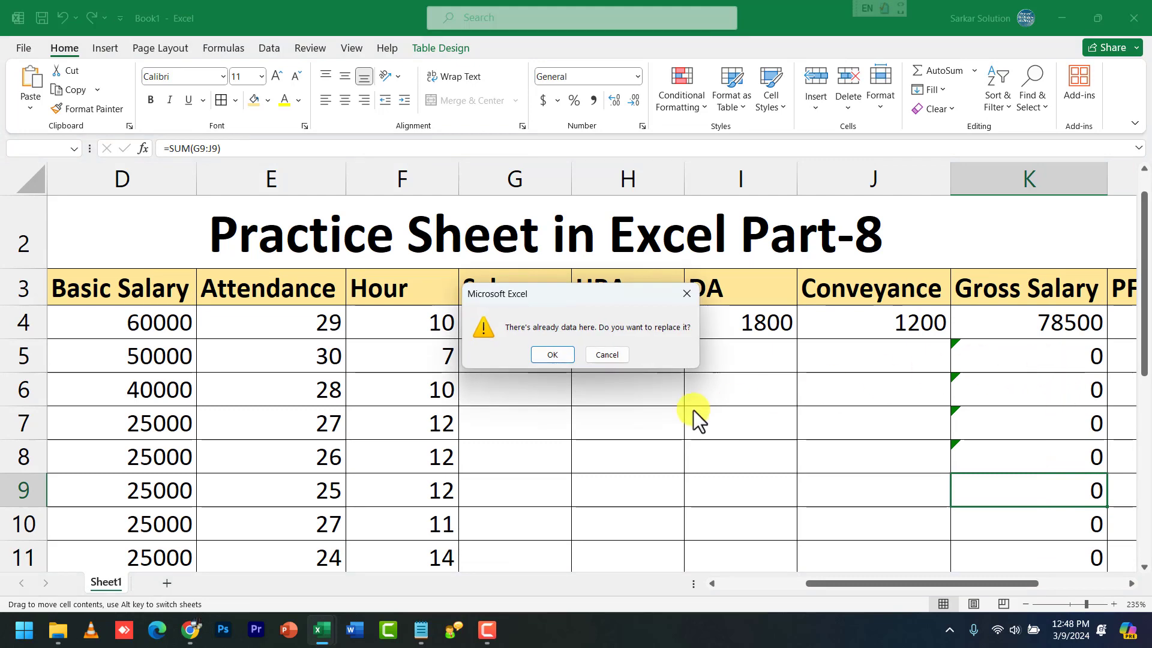
pyautogui.click(609, 356)
pyautogui.moveTo(1003, 370); pyautogui.dragTo(1024, 629)
pyautogui.press('Delete')
pyautogui.scroll(-5, 1045, 573)
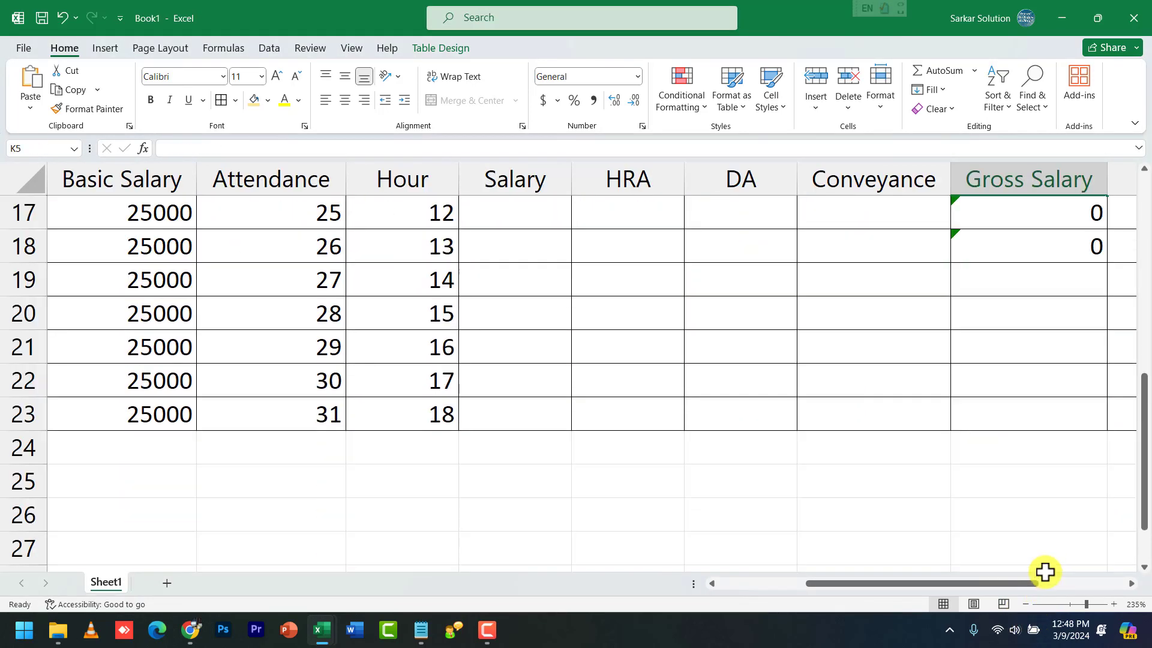
pyautogui.moveTo(1047, 213); pyautogui.dragTo(1050, 280)
pyautogui.press('Delete')
pyautogui.click(1056, 414)
pyautogui.scroll(5, 1056, 414)
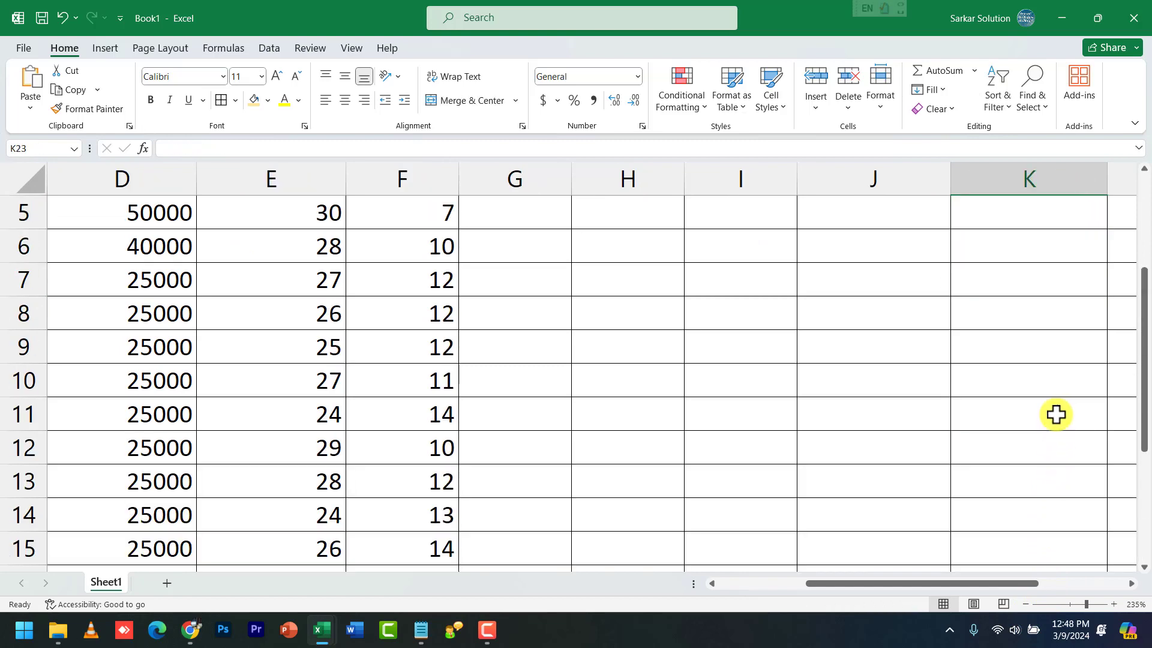
# - Enter the PF formula =D4*10%*2 in L4, based on the Manager's basic salary
pyautogui.moveTo(1006, 587); pyautogui.dragTo(993, 348)
pyautogui.click(991, 323)
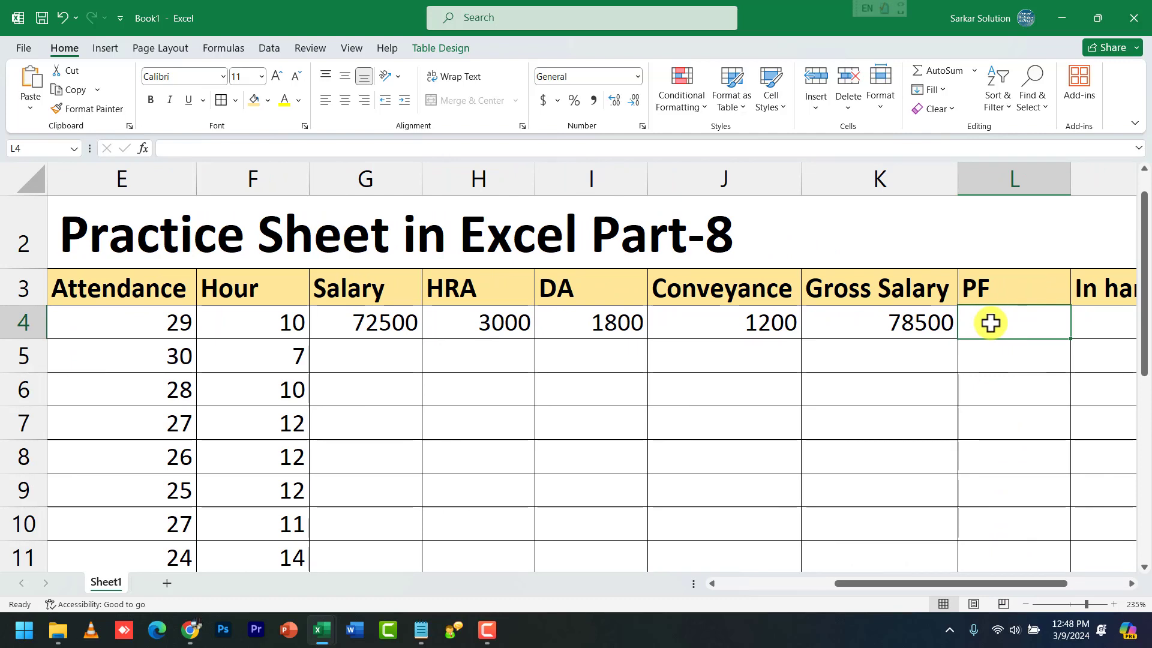
pyautogui.moveTo(928, 583); pyautogui.dragTo(858, 582)
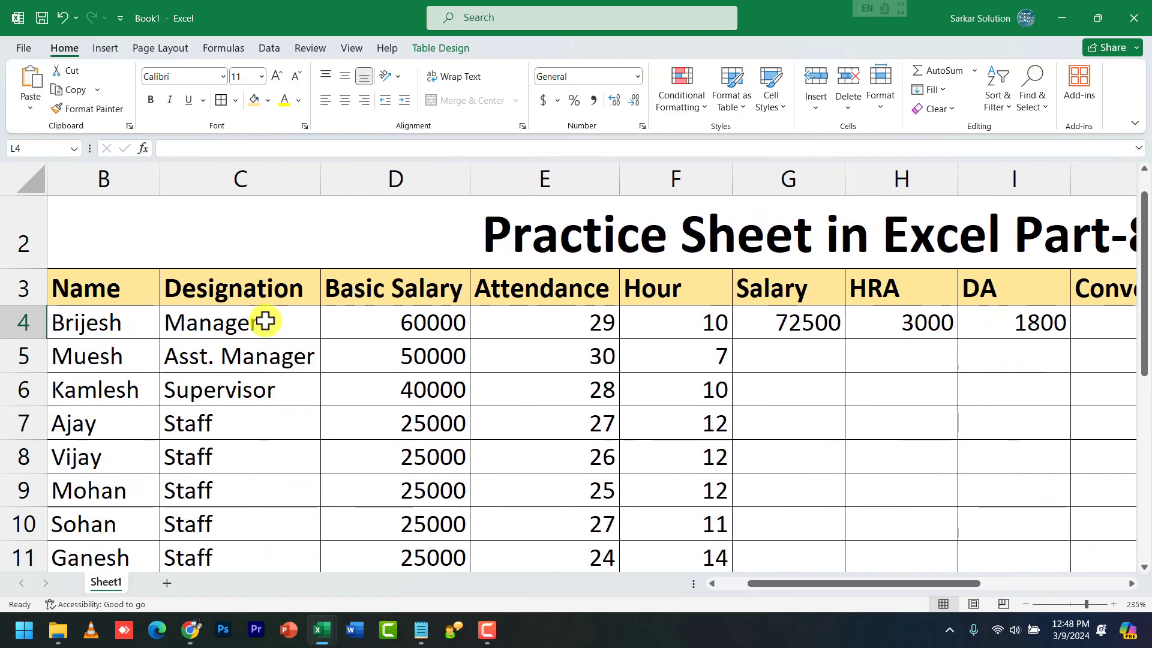
pyautogui.click(414, 326)
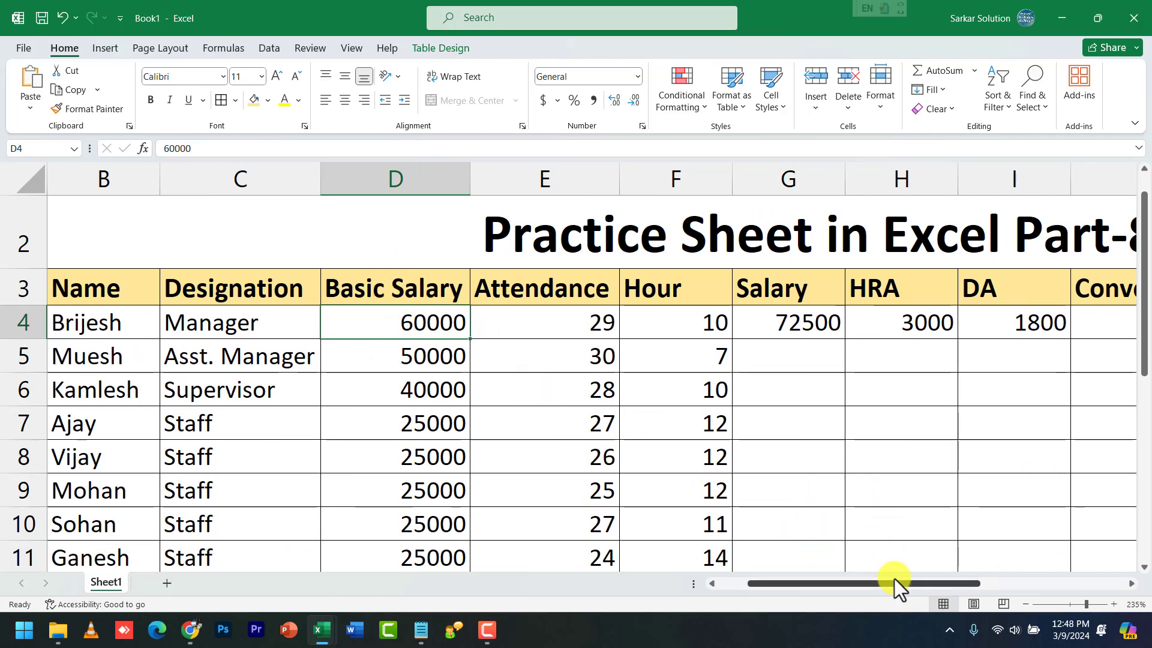
pyautogui.moveTo(897, 581); pyautogui.dragTo(954, 587)
pyautogui.click(1014, 330)
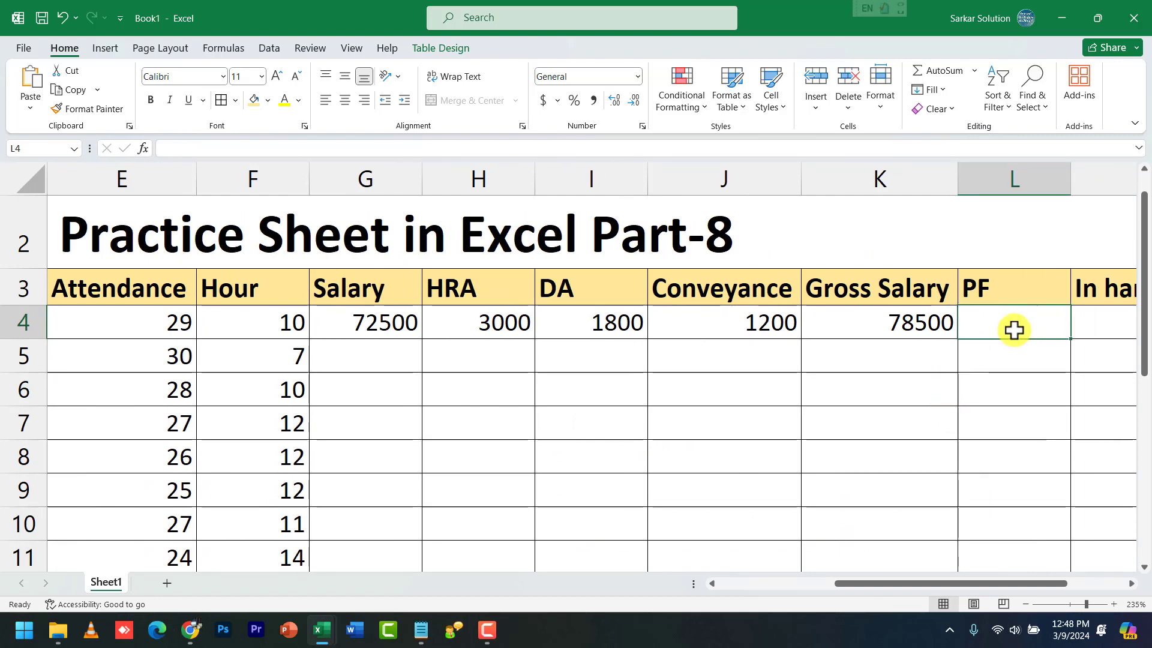
pyautogui.moveTo(1021, 580); pyautogui.dragTo(1050, 585)
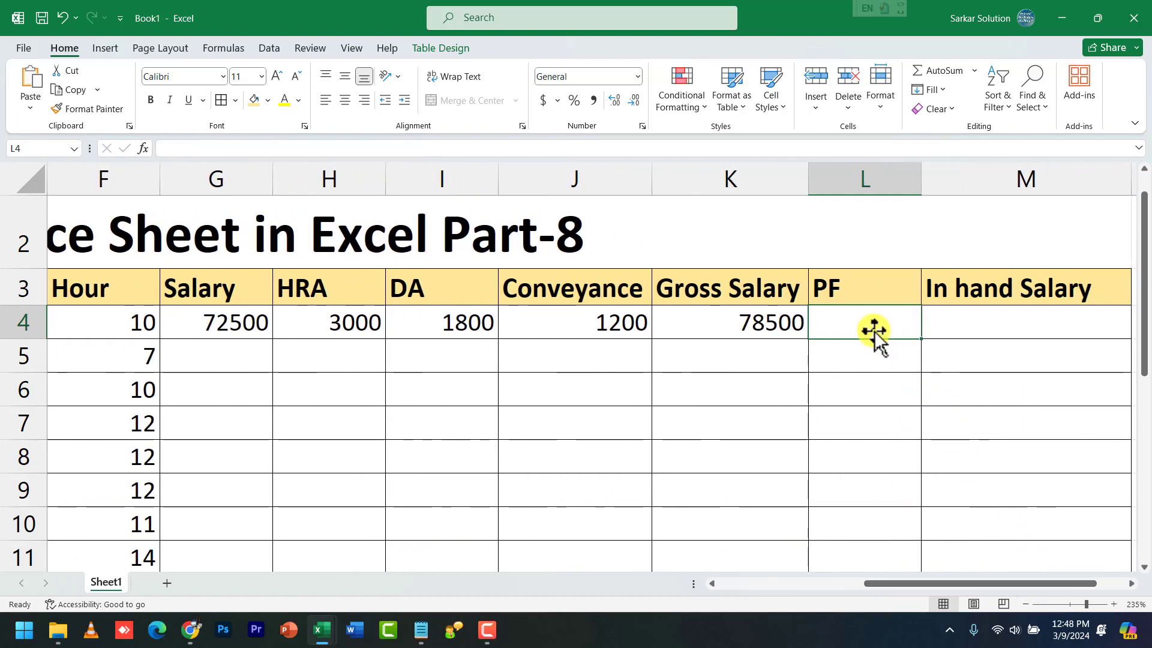
pyautogui.write('=')
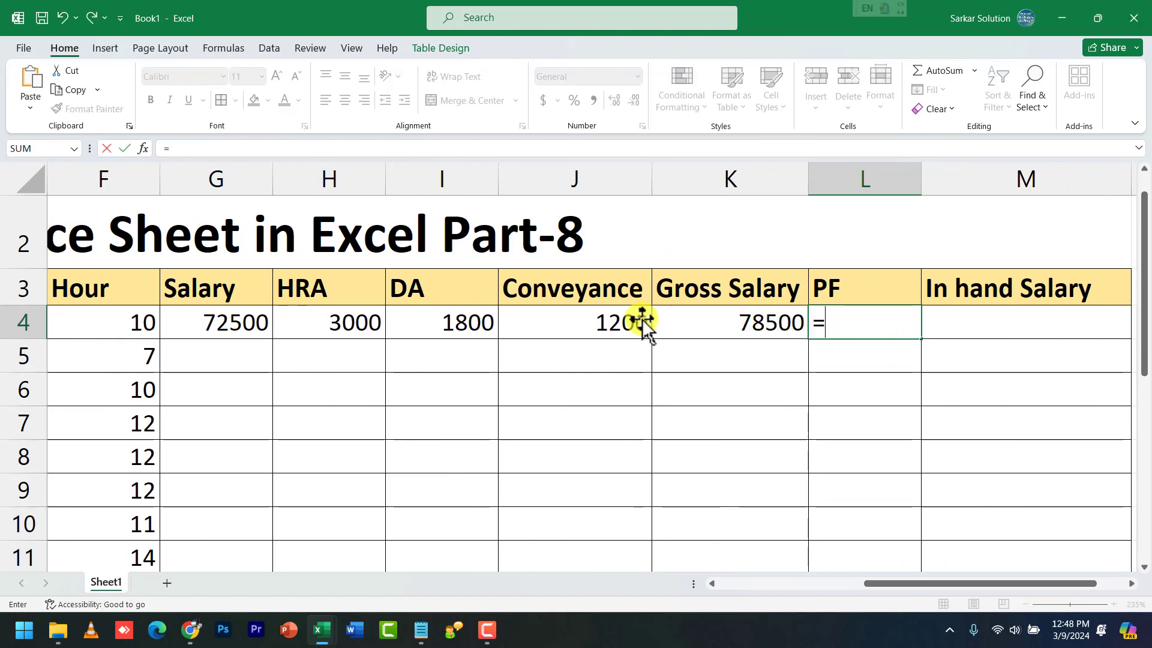
pyautogui.write('d4')
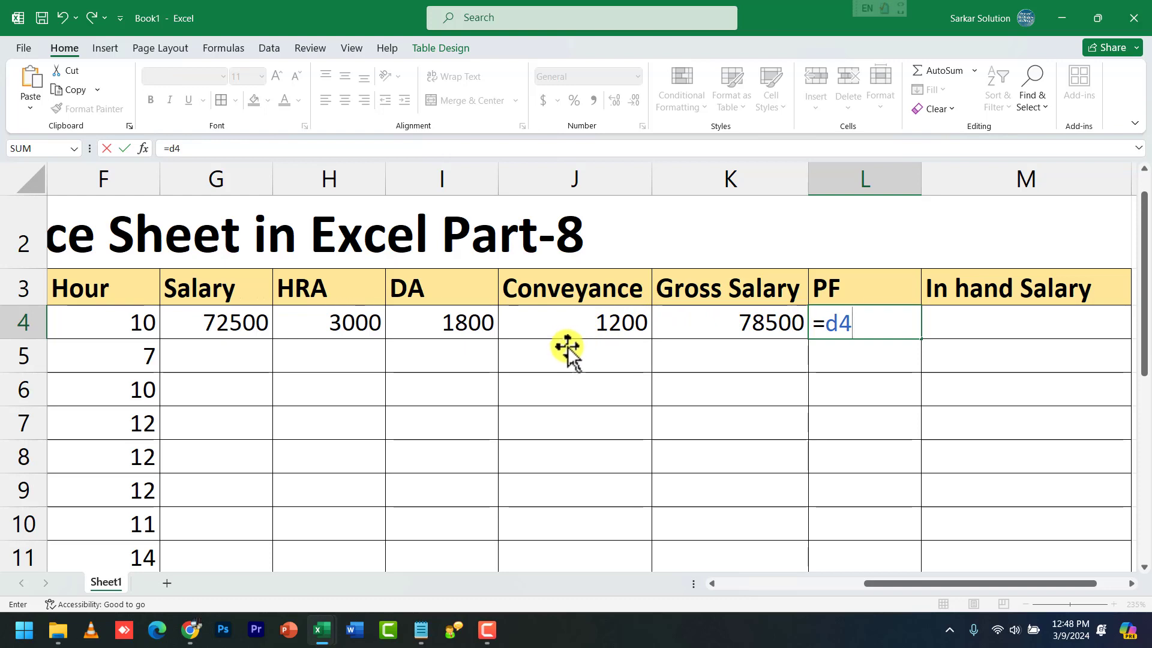
pyautogui.moveTo(981, 584)
pyautogui.mouseDown()
pyautogui.moveTo(854, 586)
pyautogui.moveTo(980, 565)
pyautogui.mouseUp()
pyautogui.click(890, 341)
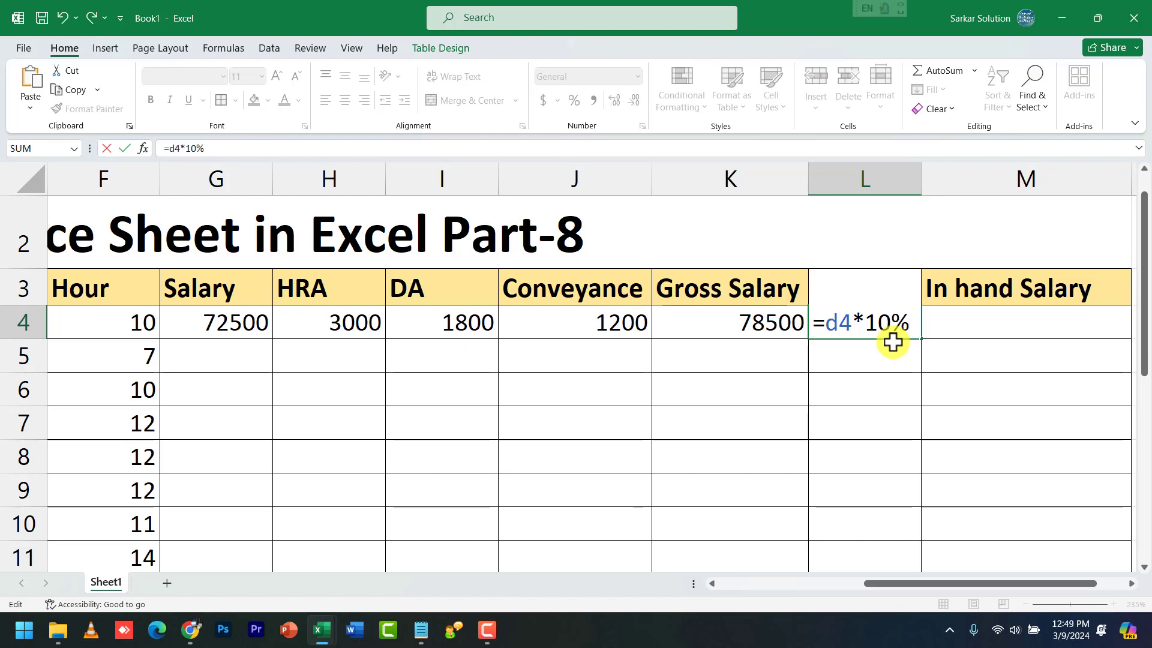
pyautogui.write('*')
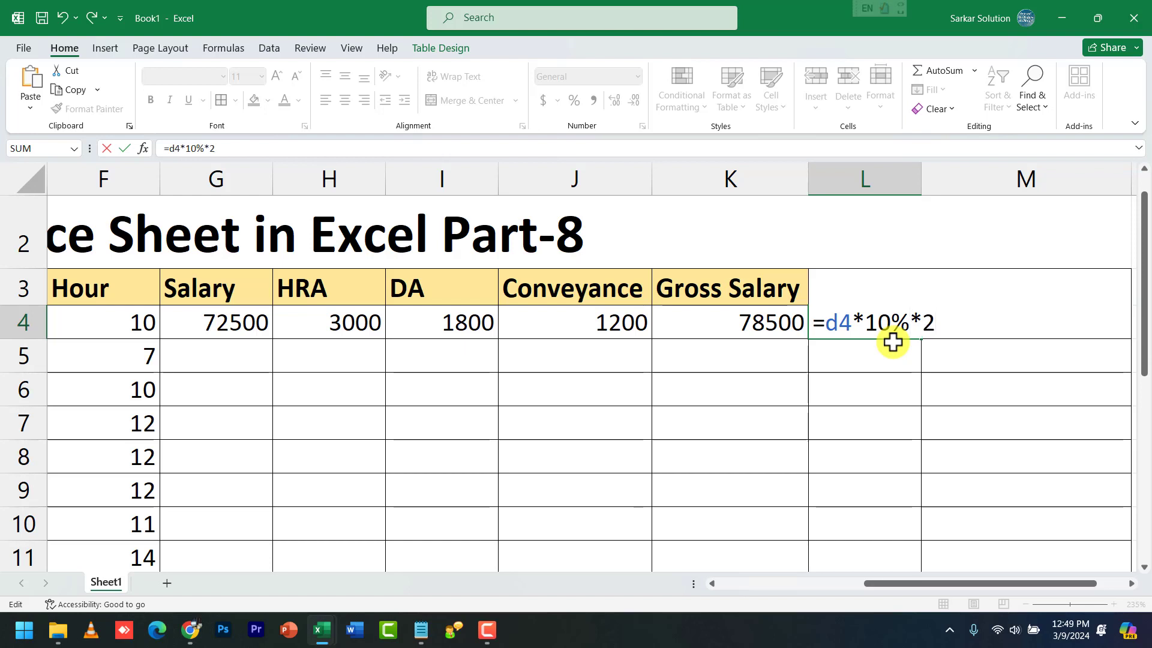
pyautogui.write('2')
pyautogui.press('Return')
# - Clear the auto-filled PF values below L4, keeping only the formula in L4
pyautogui.moveTo(891, 354); pyautogui.dragTo(895, 521)
pyautogui.scroll(5, 886, 465)
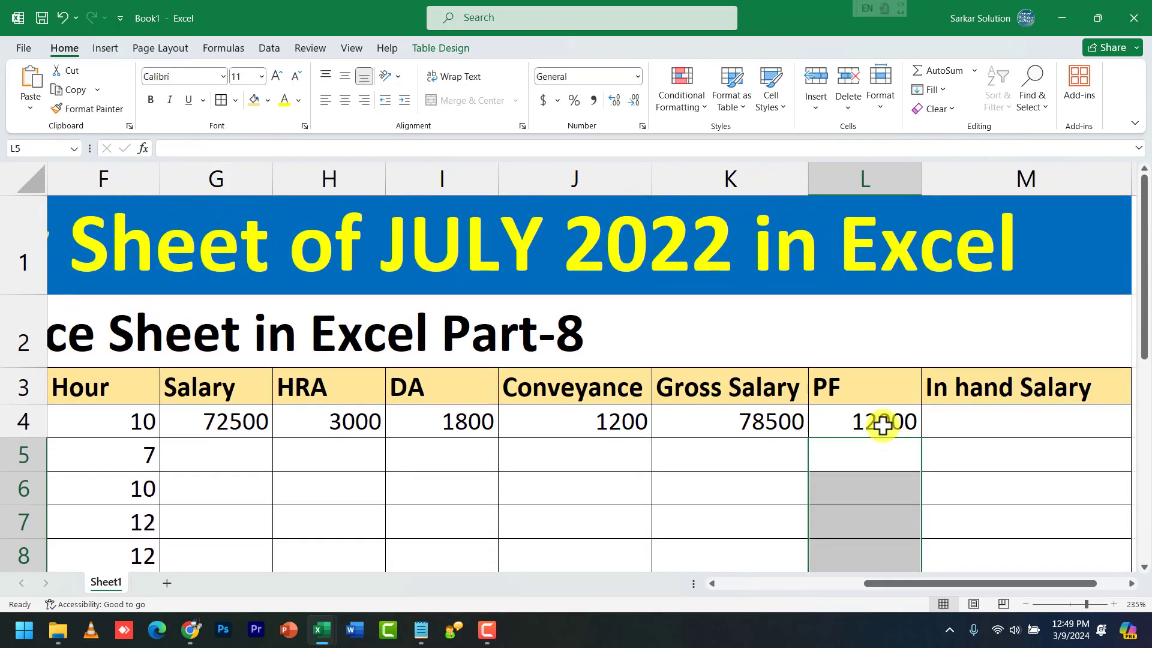
# - Change the percentage in the L4 PF formula to 7% so that it reads =D4*7%*2
pyautogui.click(882, 423)
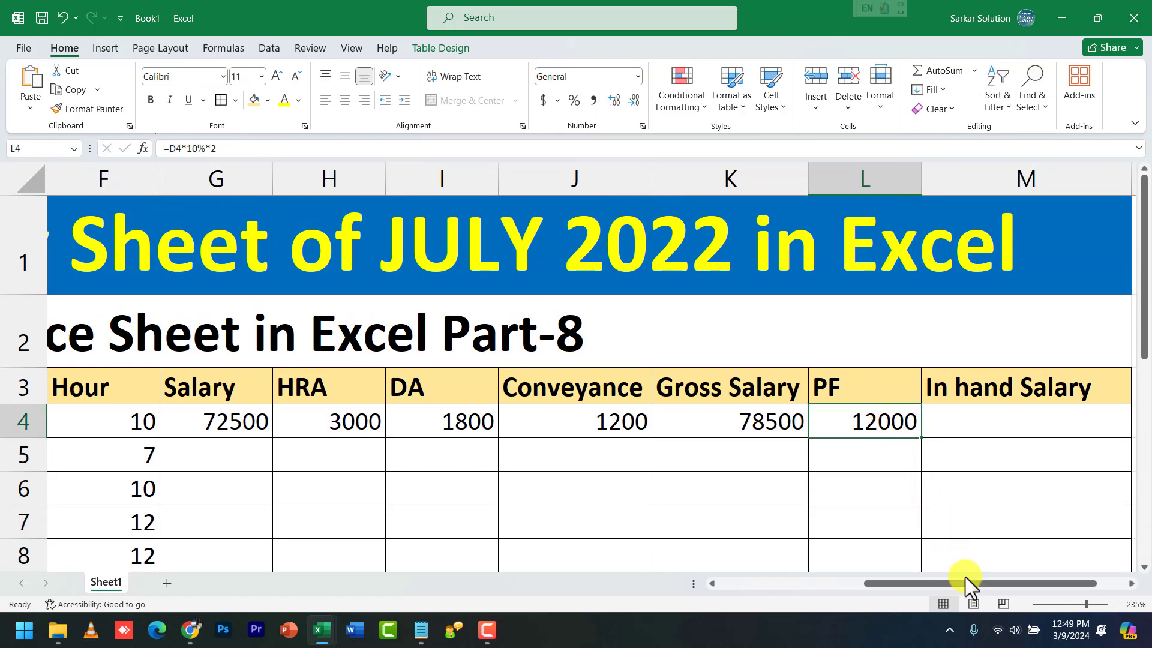
pyautogui.moveTo(966, 585); pyautogui.dragTo(971, 549)
pyautogui.doubleClick(876, 426)
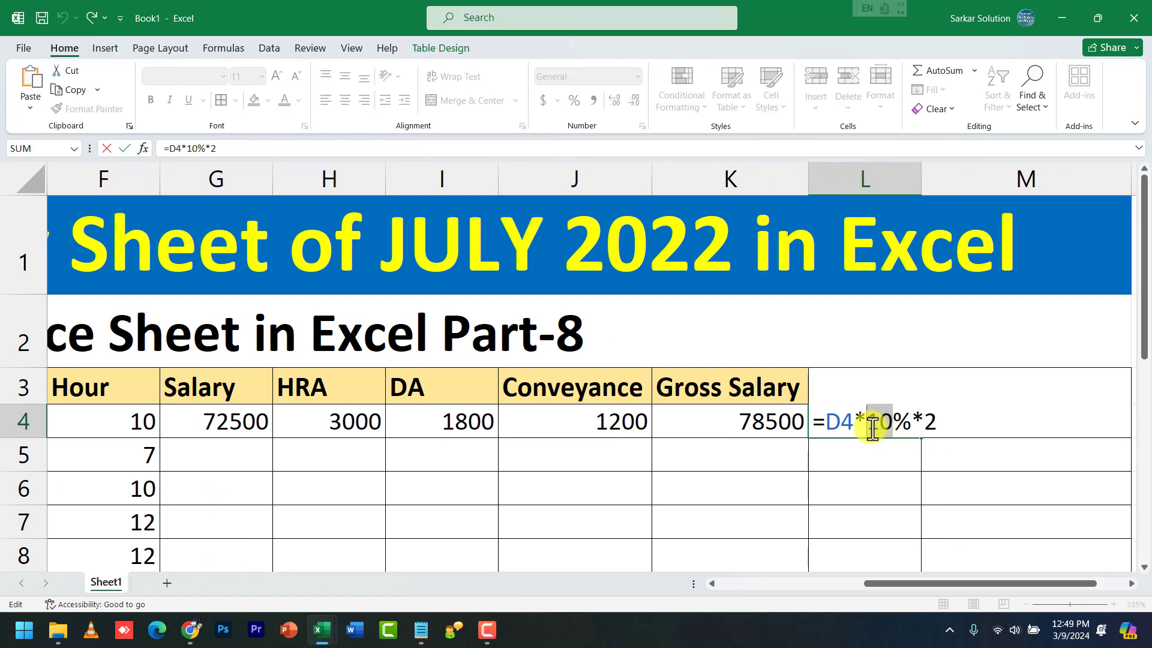
pyautogui.write('7')
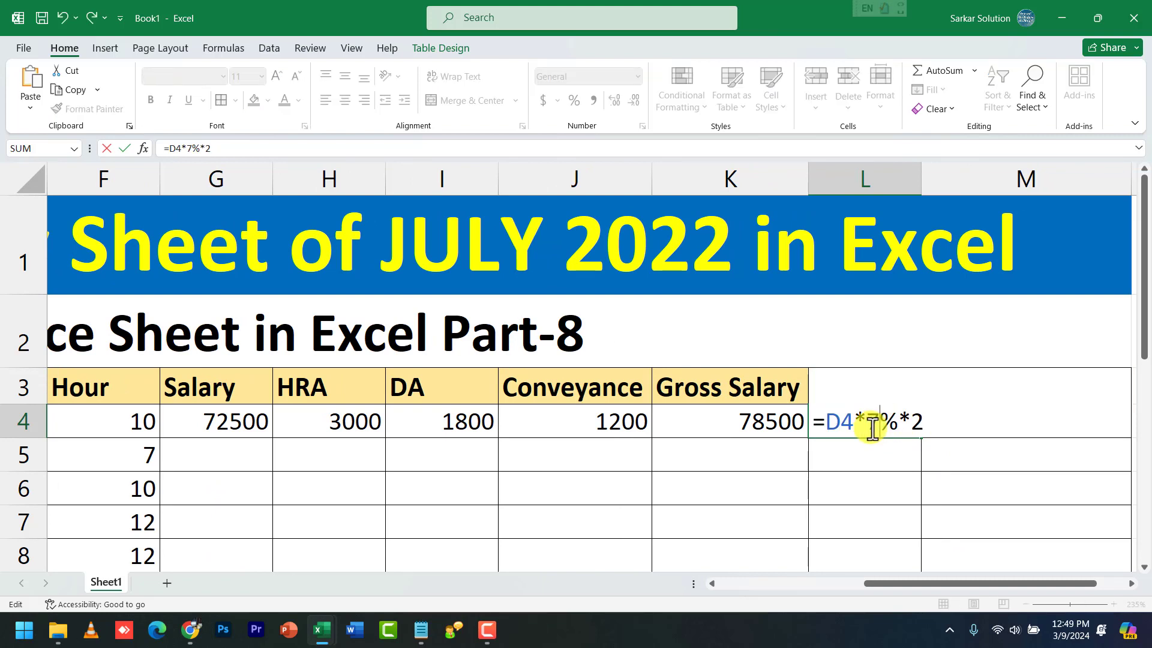
pyautogui.press('Return')
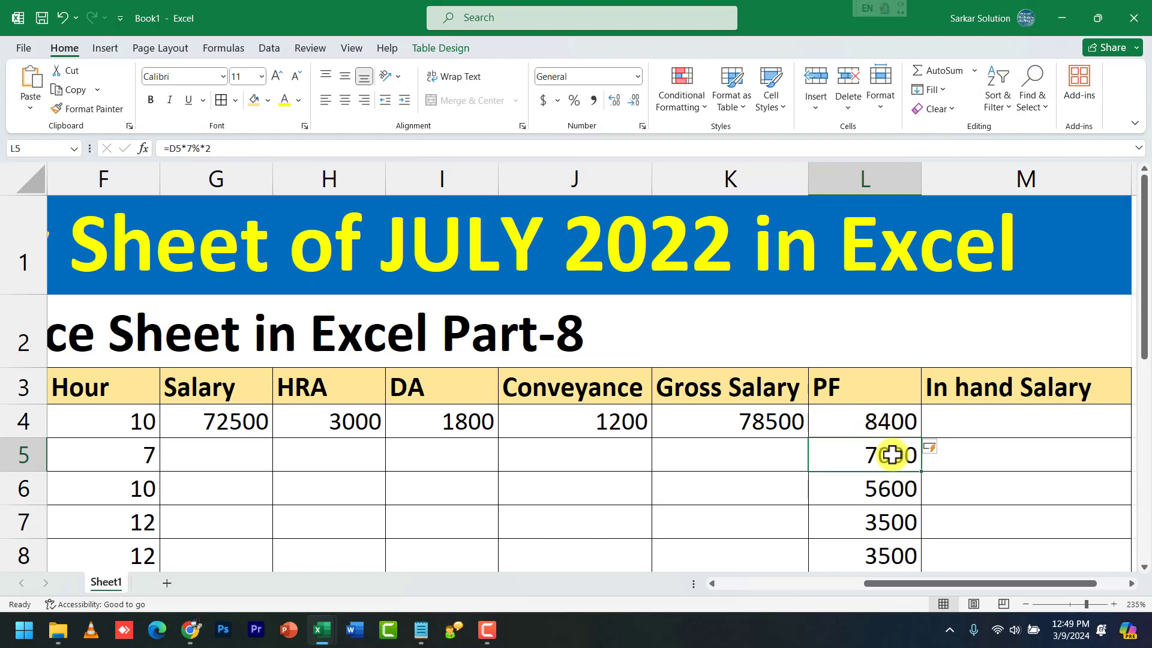
# - Remove the PF results auto-filled from L5 down after the formula edit and return to L4
pyautogui.moveTo(892, 455); pyautogui.dragTo(905, 615)
pyautogui.press('Delete')
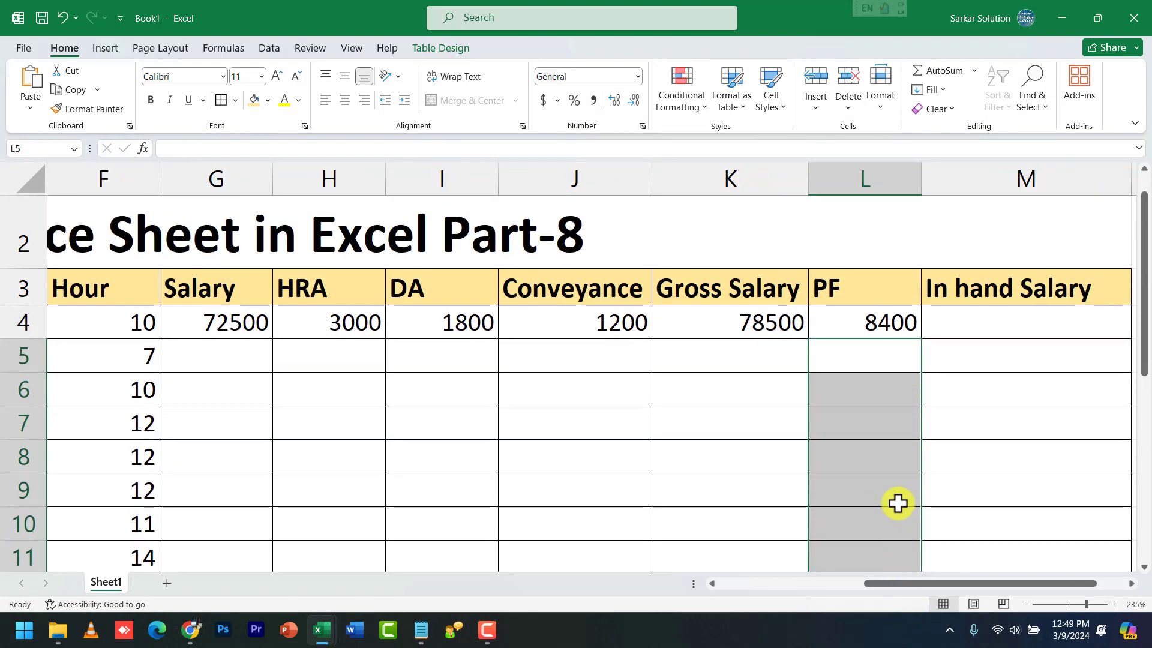
pyautogui.press('Up')
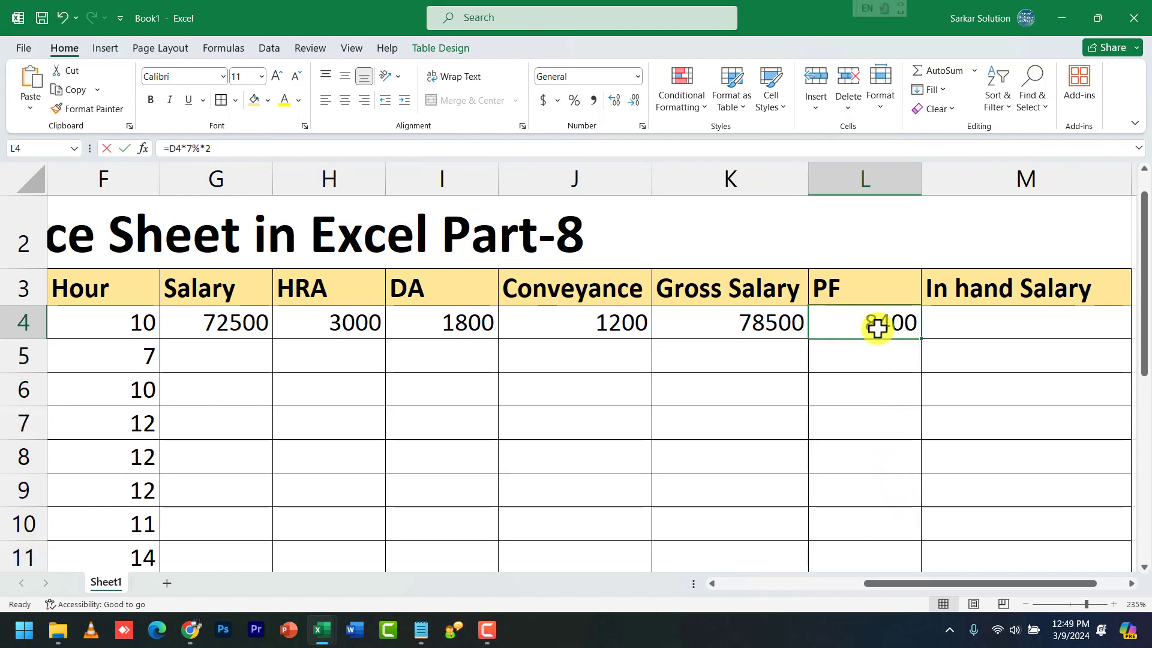
# - Review the PF formula in L4, reconfirm it, and clear the re-filled cells from L5 down
pyautogui.doubleClick(877, 328)
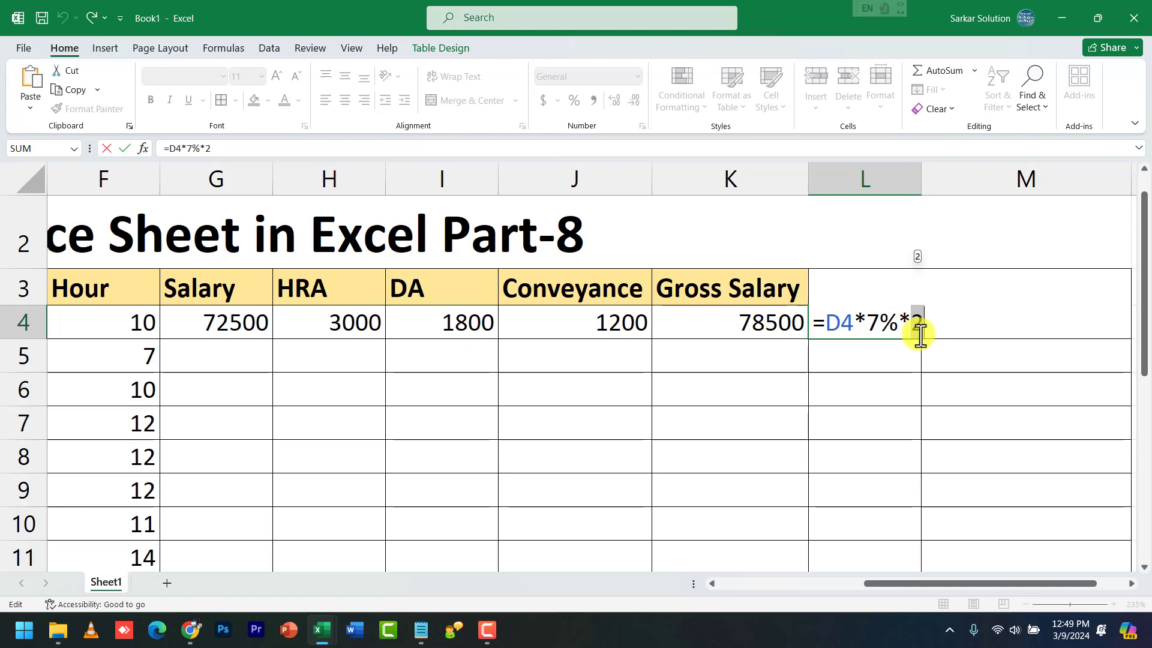
pyautogui.press('Return')
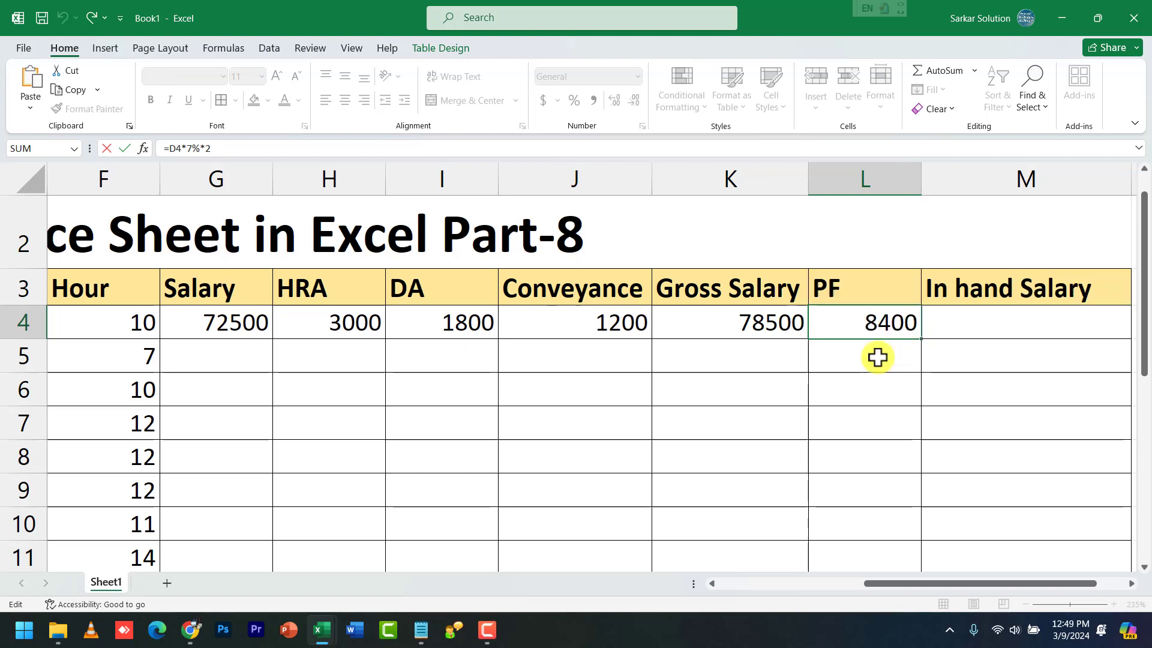
pyautogui.moveTo(880, 390); pyautogui.dragTo(904, 555)
pyautogui.press('Delete')
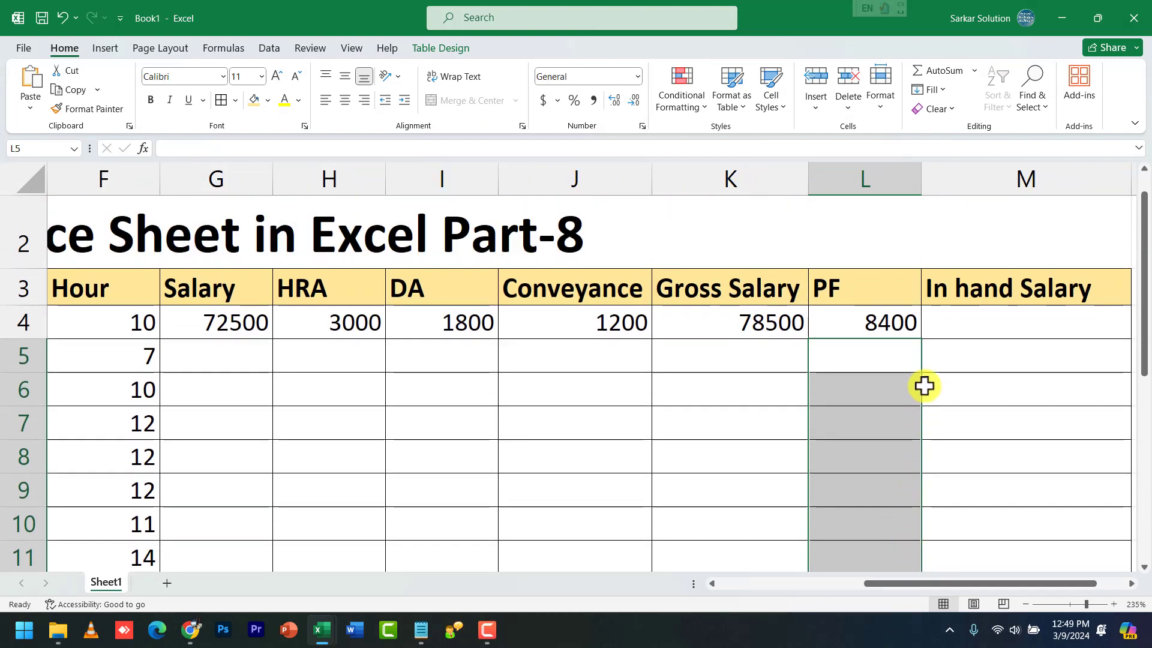
# - Examine the Manager's Gross Salary in K4, the G4 to J4 components it totals, and the PF deduction in L4
pyautogui.click(984, 327)
pyautogui.moveTo(984, 581); pyautogui.dragTo(1008, 580)
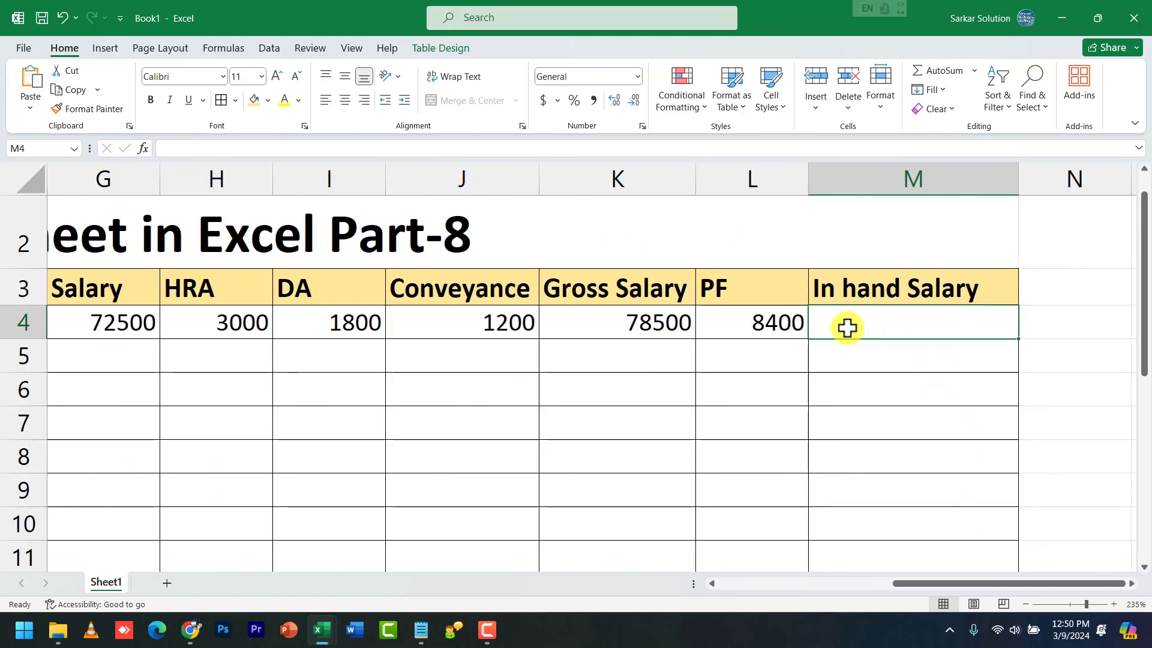
pyautogui.press('Left')
pyautogui.press('Left')
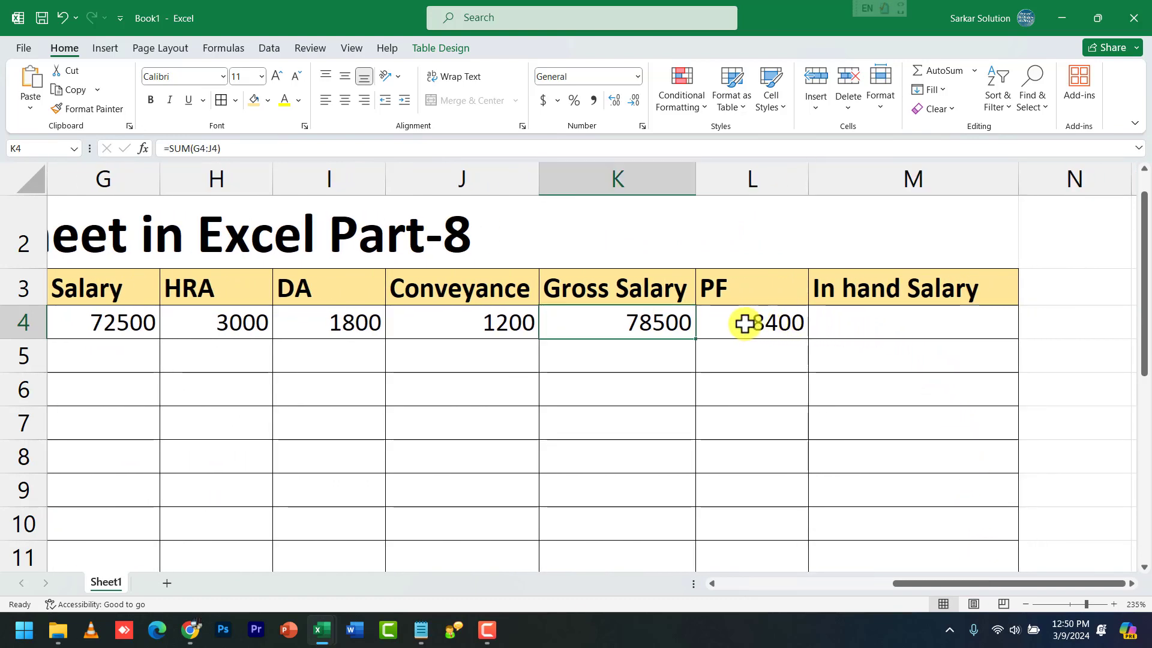
pyautogui.press('Right')
pyautogui.press('Right')
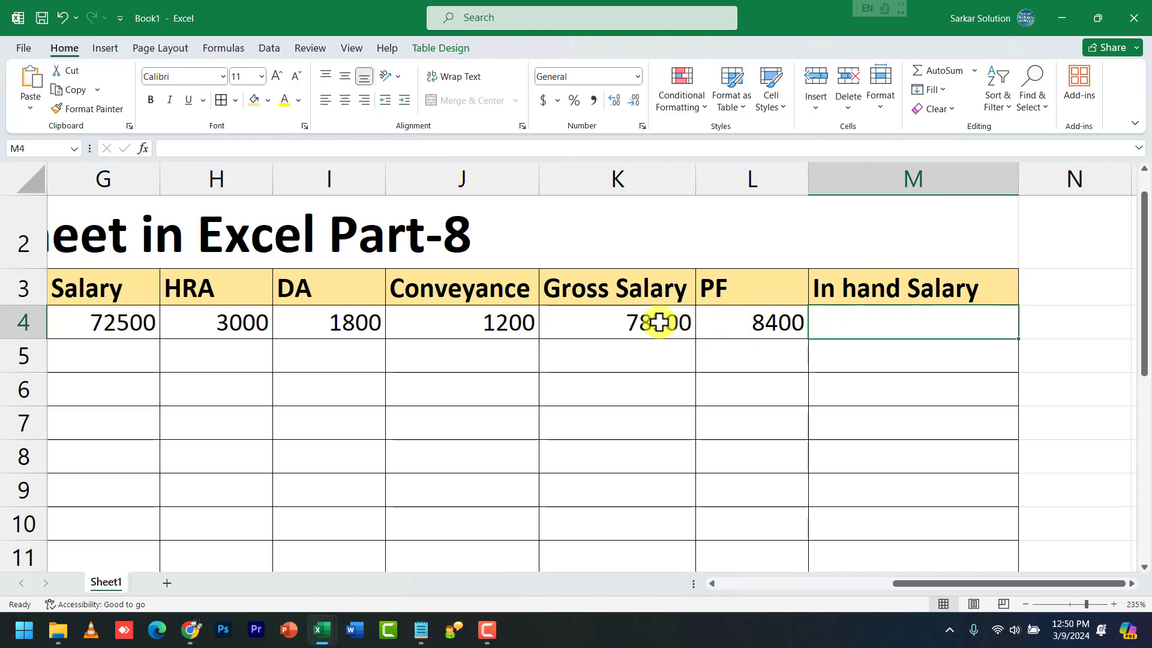
pyautogui.moveTo(659, 322); pyautogui.dragTo(130, 334)
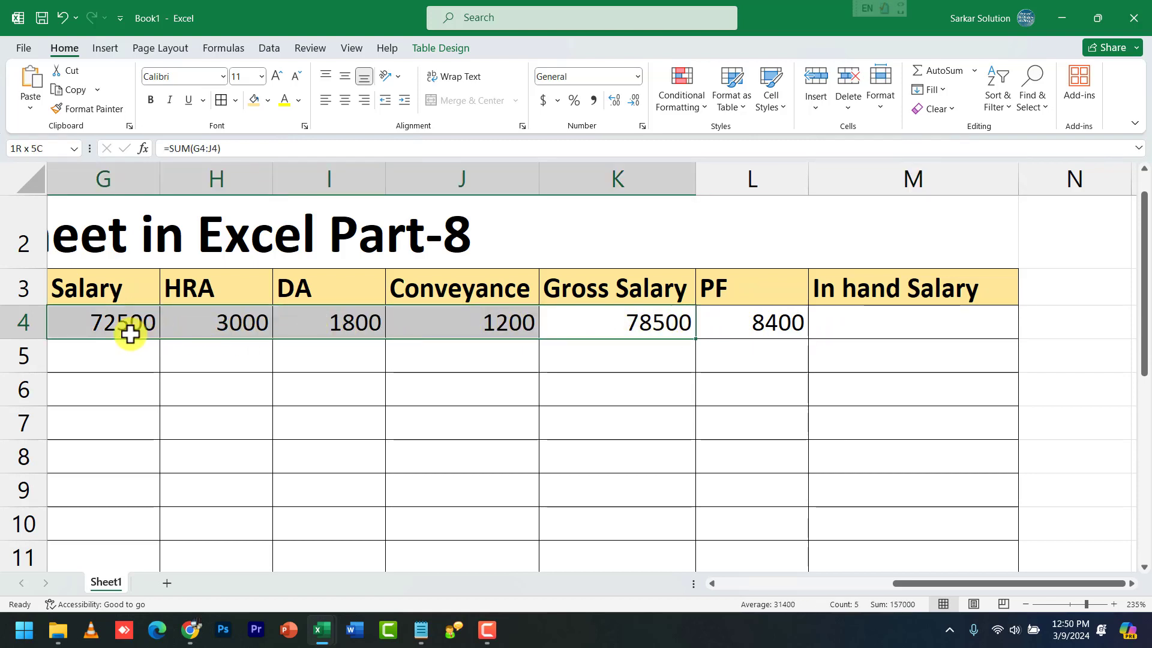
pyautogui.click(665, 327)
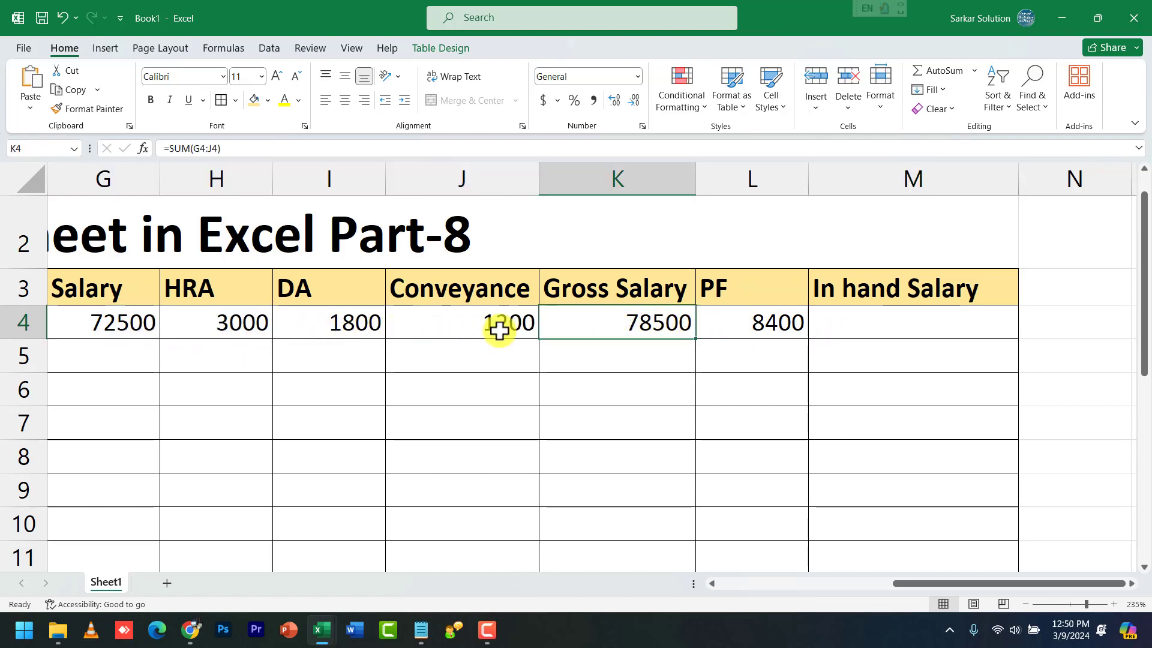
pyautogui.click(787, 325)
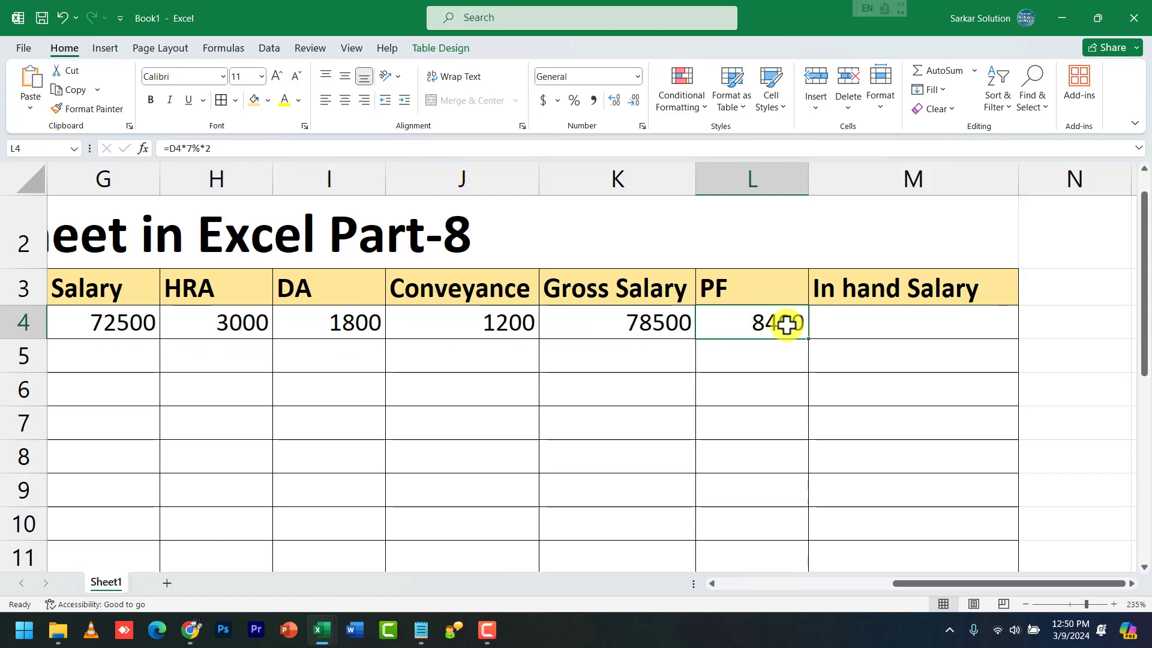
# - Inspect the 7% and the multiplier 2 in the L4 PF formula, reconfirm it, and undo the column auto-fill
pyautogui.doubleClick(787, 325)
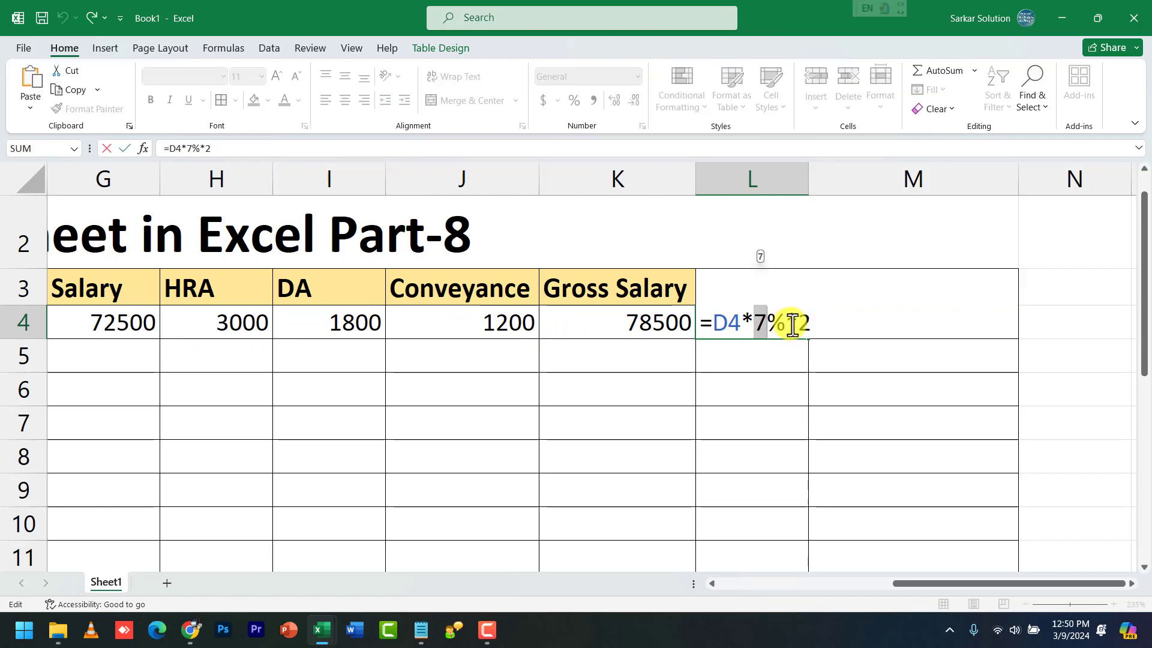
pyautogui.click(812, 328)
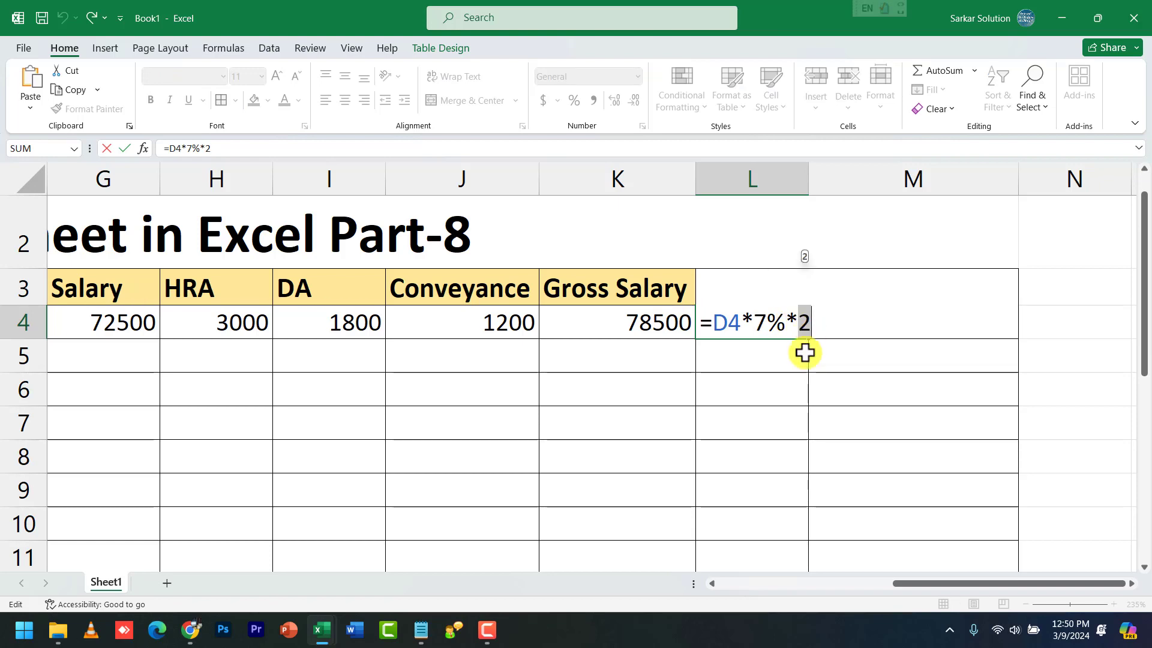
pyautogui.press('Return')
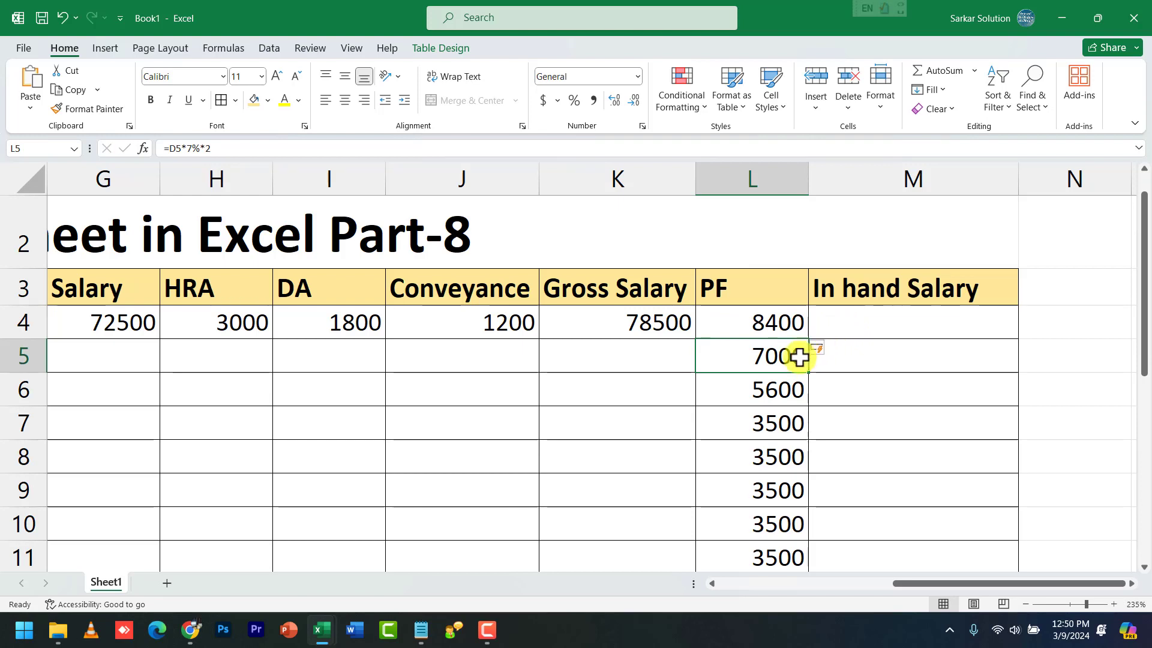
pyautogui.hotkey('ctrl', 'z')
# - Enter the In hand Salary formula =K4-D4*7% in M4 to subtract 7% of basic salary from Gross Salary
pyautogui.click(869, 333)
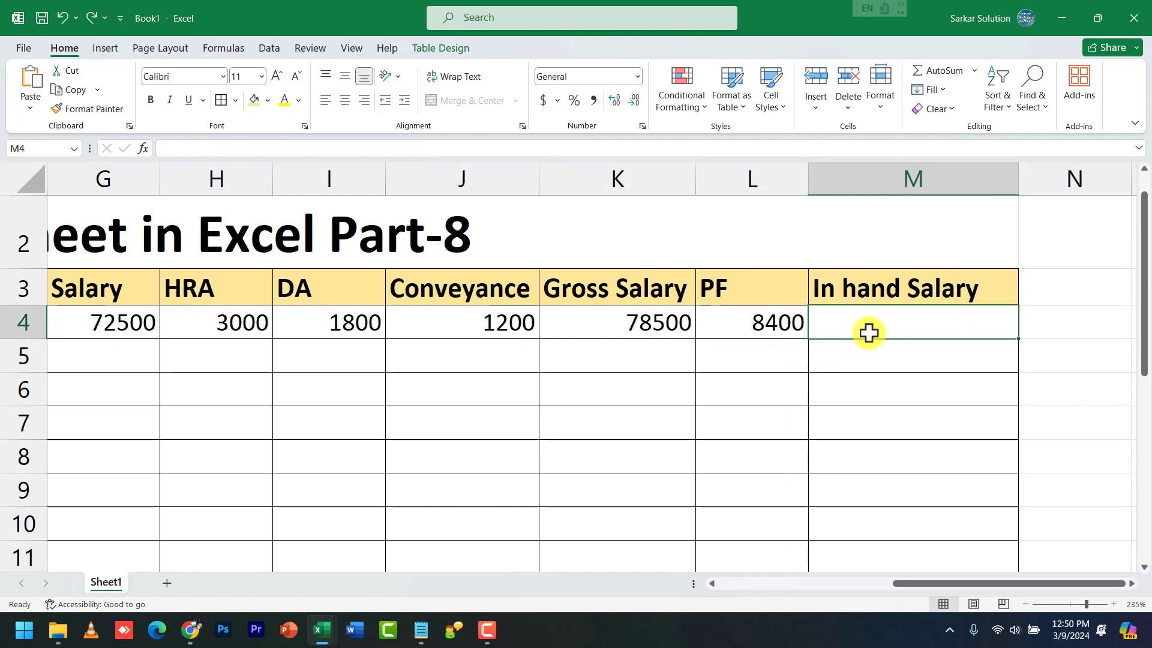
pyautogui.write('=')
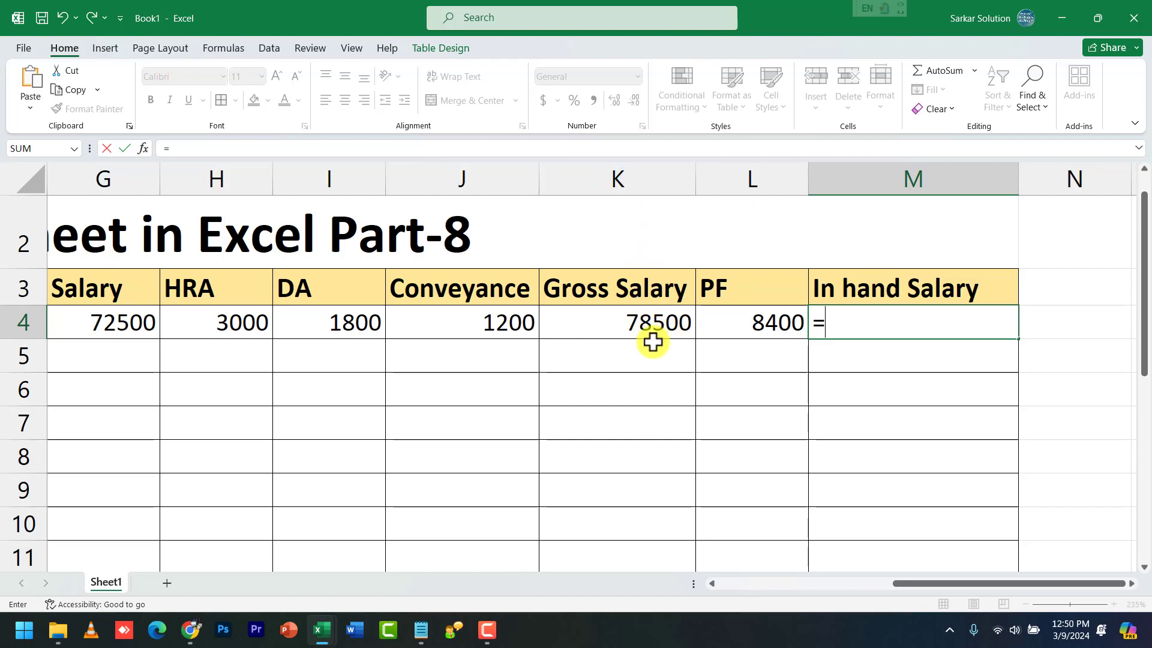
pyautogui.write('k4-')
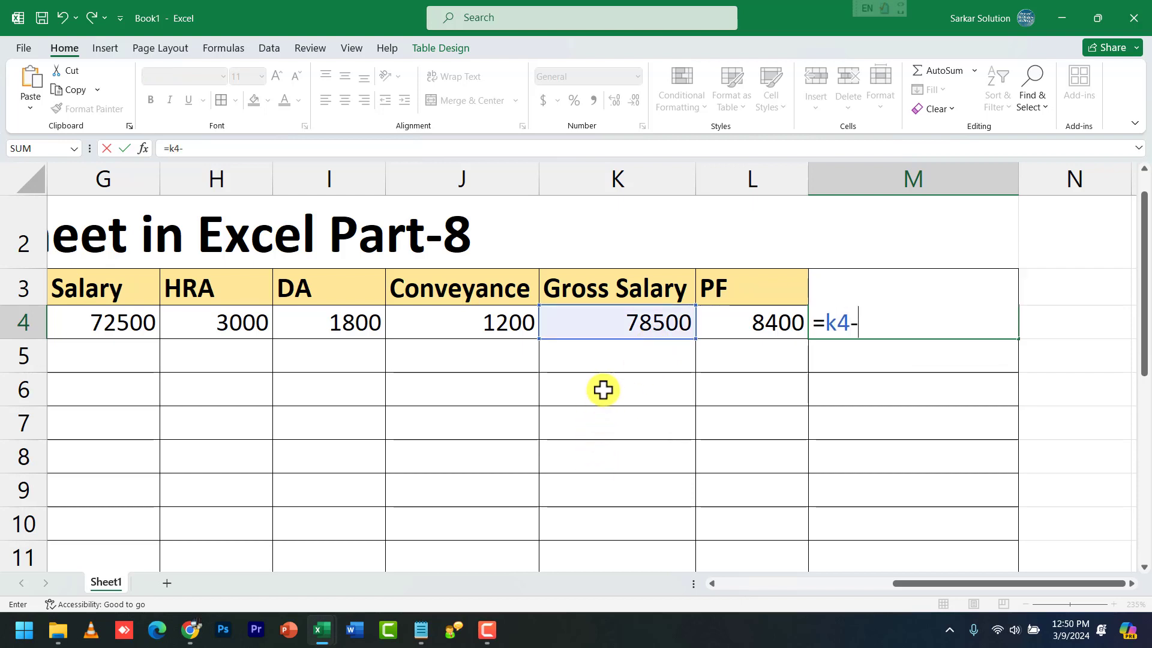
pyautogui.write('d4*7%')
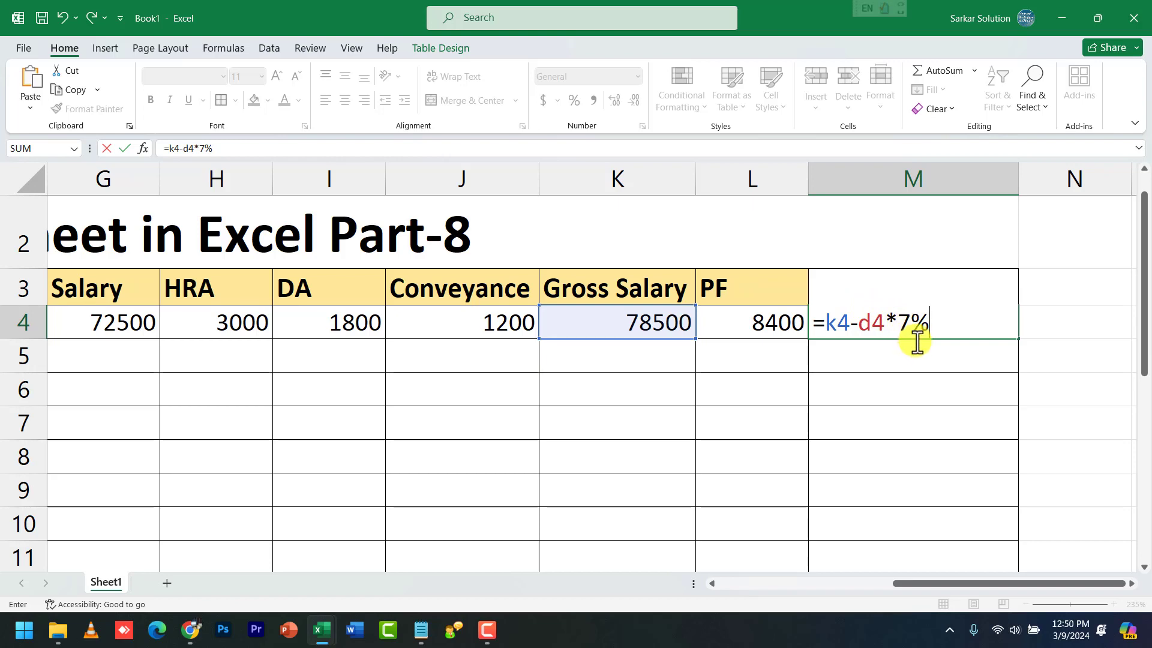
pyautogui.press('Return')
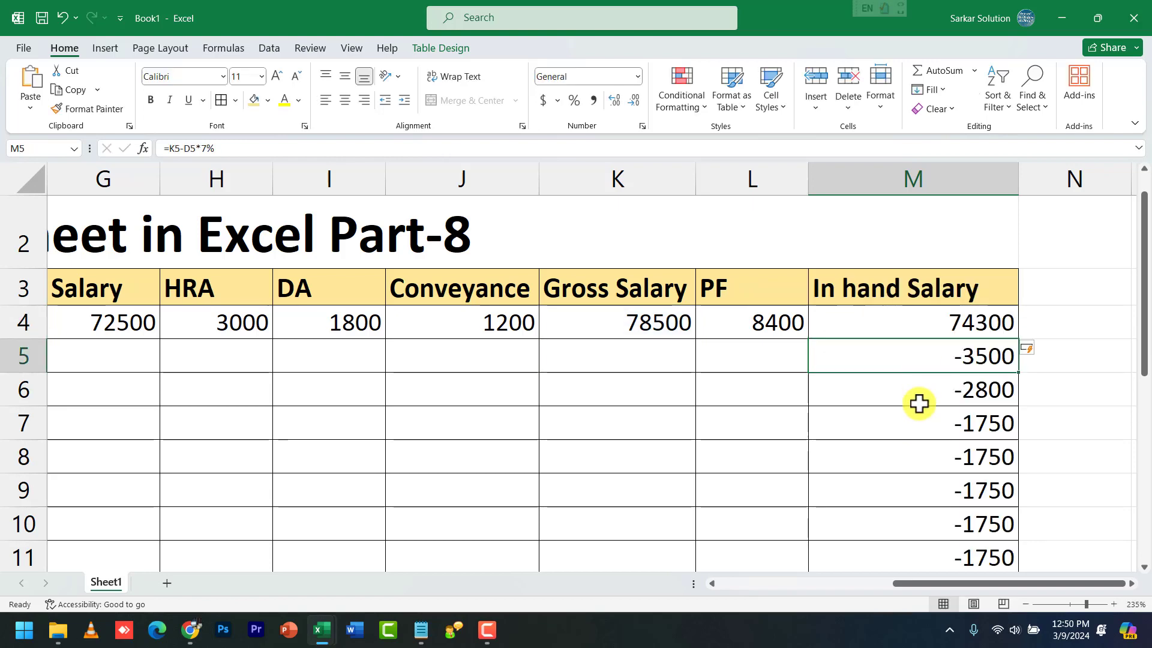
# - Clear the auto-filled In hand Salary values from M5 down, keeping only the formula in M4
pyautogui.keyDown('shift'); pyautogui.click(960, 557); pyautogui.keyUp('shift')
pyautogui.moveTo(1001, 640); pyautogui.dragTo(985, 571)
pyautogui.scroll(5, 978, 480)
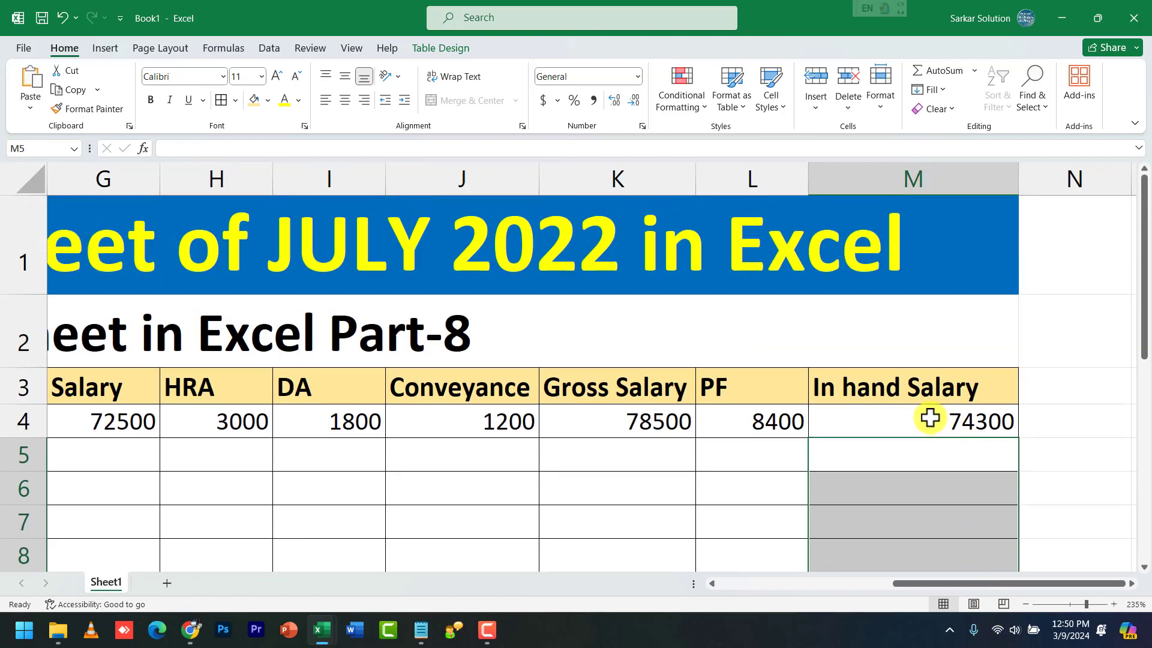
pyautogui.click(870, 420)
pyautogui.click(667, 428)
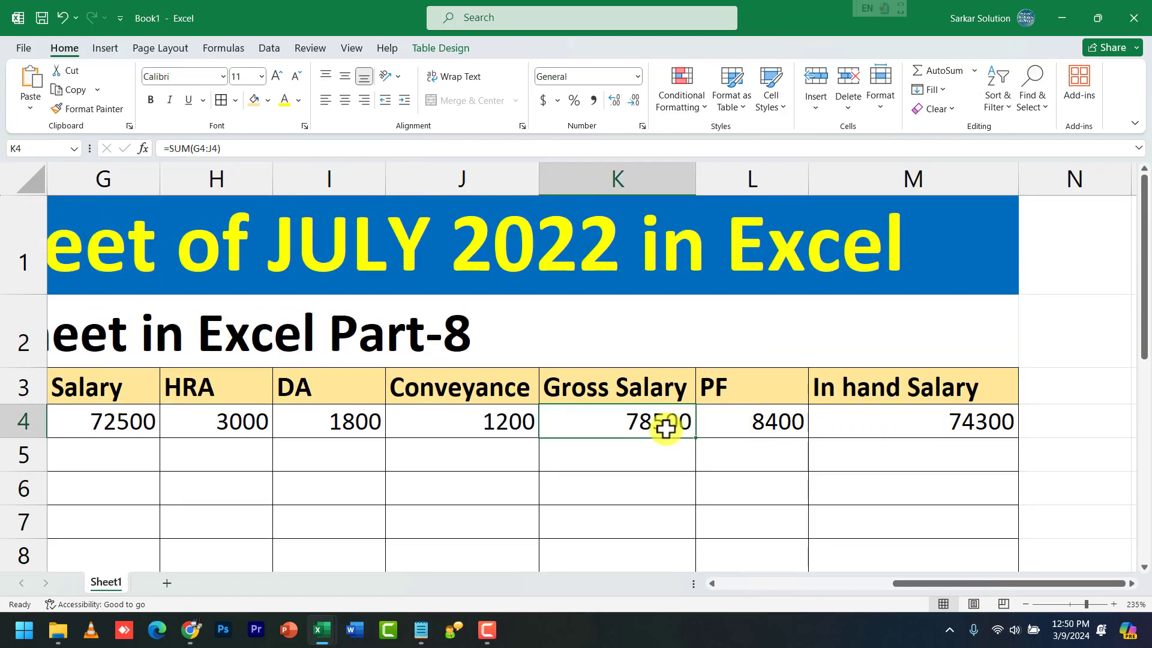
# - Try to fill the Salary formula from G4 down to G23 and dismiss the inserted-rows notice
pyautogui.click(957, 424)
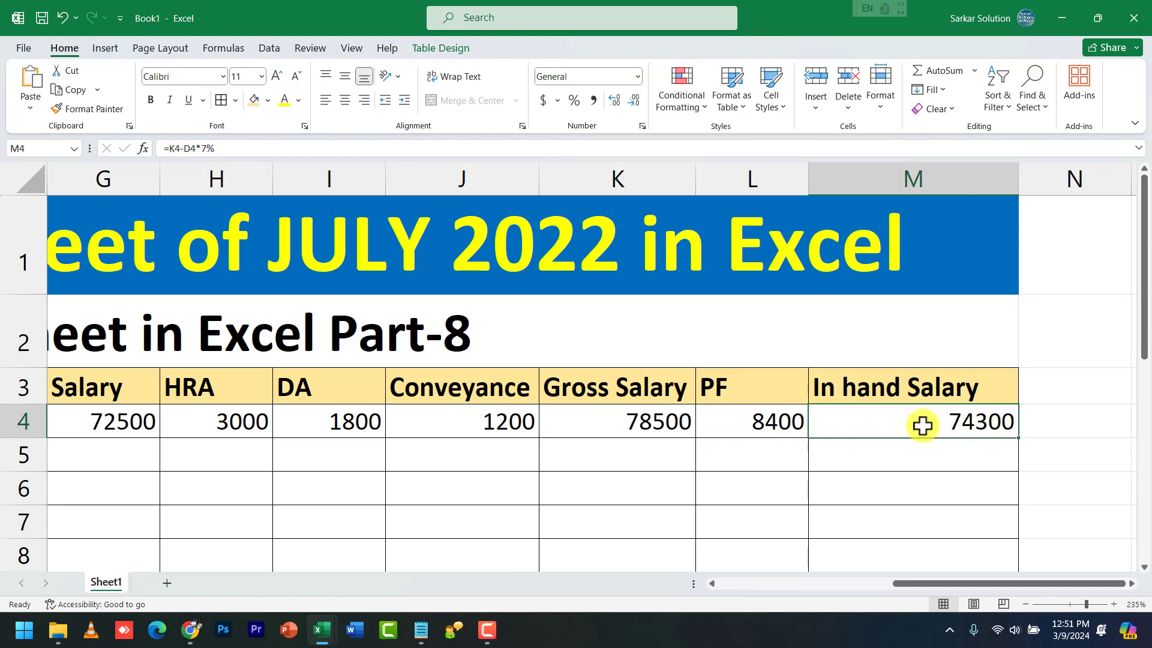
pyautogui.keyDown('ctrl'); pyautogui.scroll(-5, 923, 425); pyautogui.keyUp('ctrl')
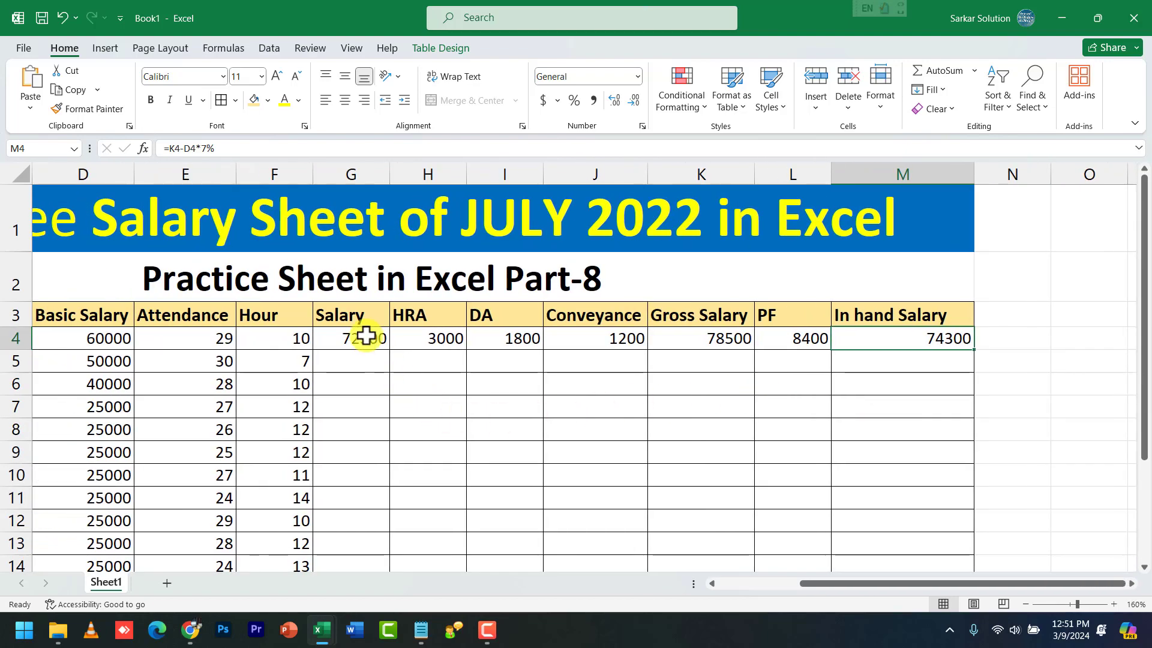
pyautogui.click(365, 336)
pyautogui.moveTo(375, 343); pyautogui.dragTo(373, 542)
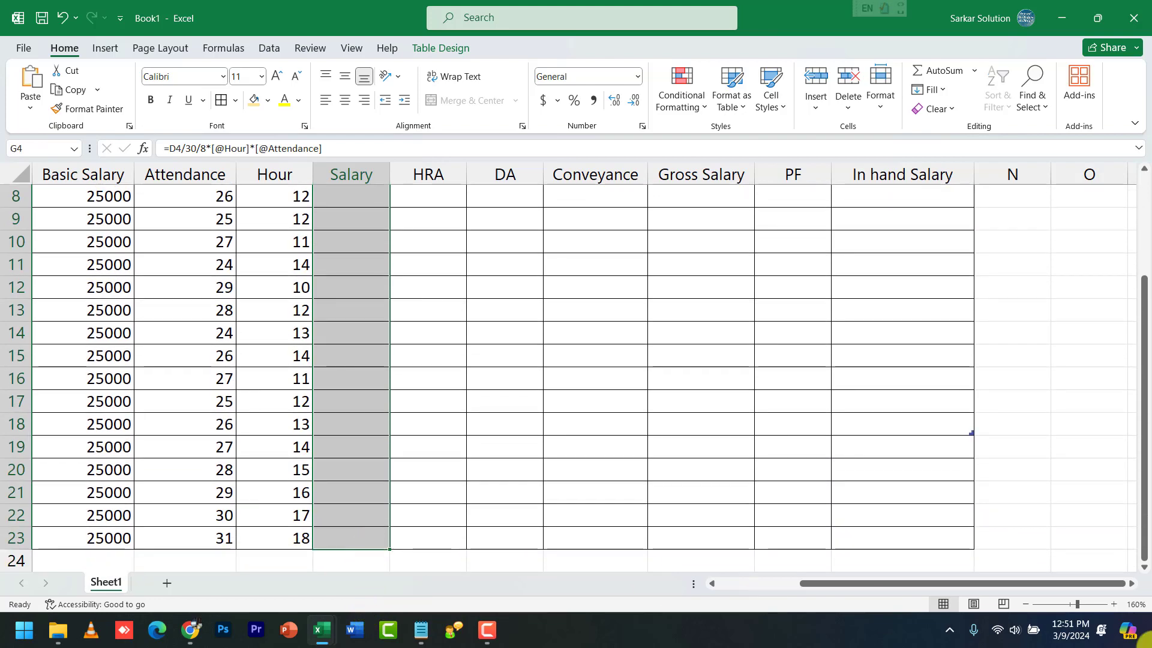
pyautogui.hotkey('ctrl', '+')
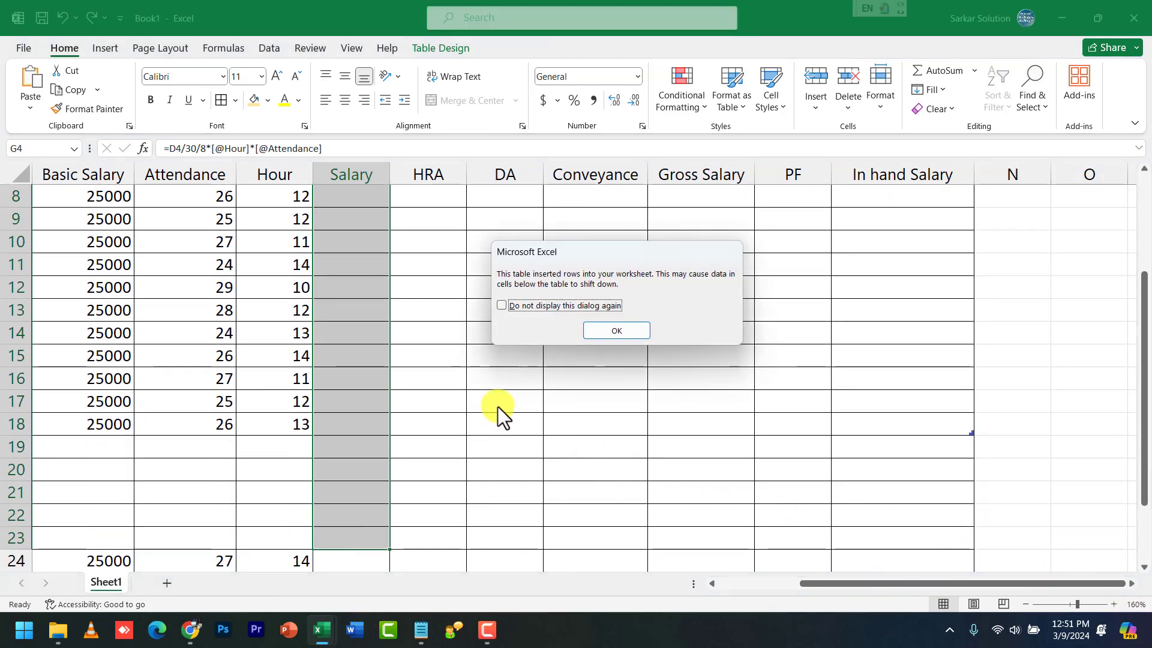
pyautogui.click(616, 337)
# - Clear the cells from G19 to N27, and undo both the clearing and the Salary fill
pyautogui.moveTo(372, 450); pyautogui.dragTo(998, 583)
pyautogui.press('Delete')
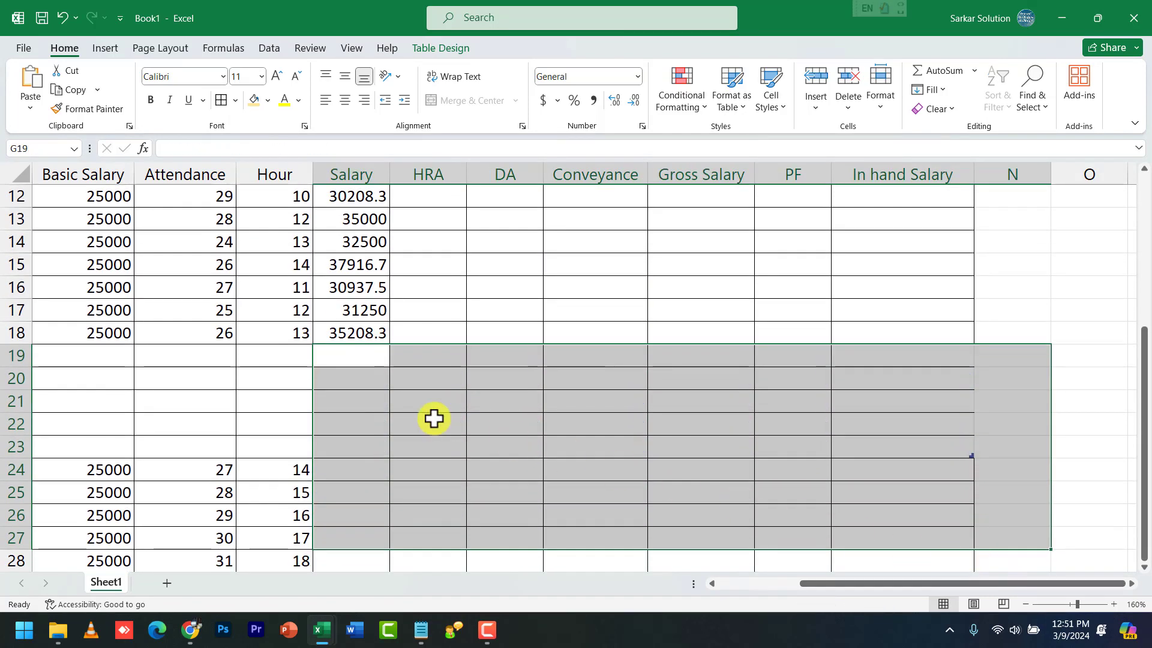
pyautogui.hotkey('ctrl', 'z')
pyautogui.hotkey('ctrl', 'z')
pyautogui.hotkey('ctrl', 'z')
pyautogui.hotkey('ctrl', 'z')
# - Fill the Salary formula from G4 down to G23, dismissing the inserted-rows notice so it does not display again
pyautogui.scroll(-4, 406, 409)
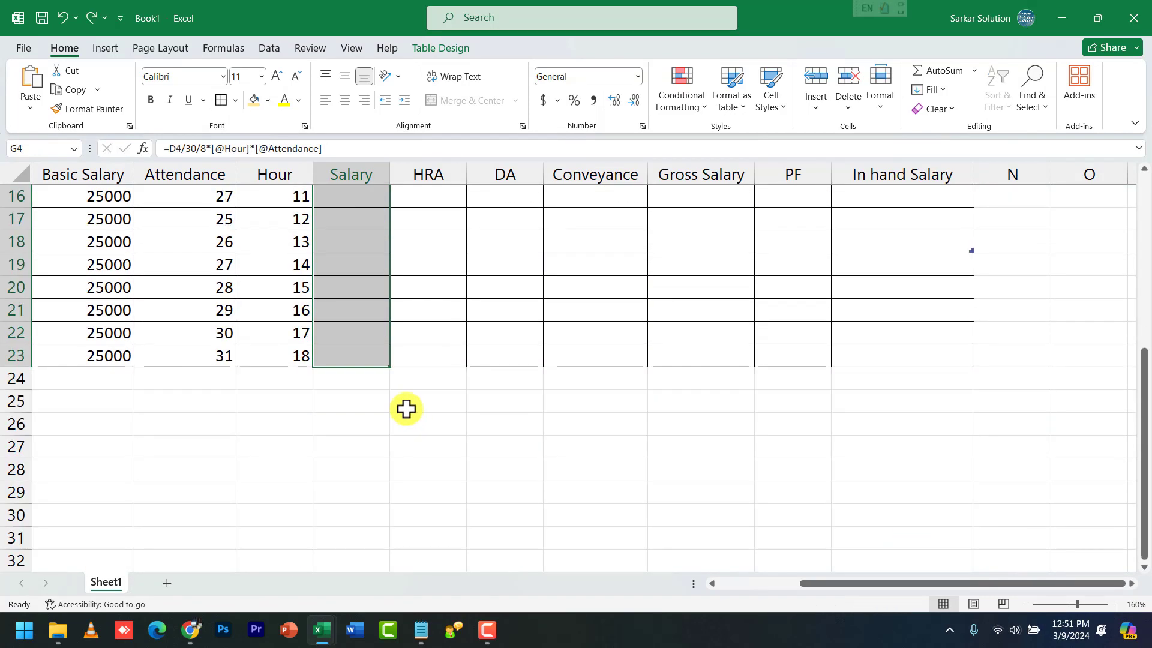
pyautogui.scroll(-5, 406, 409)
pyautogui.click(404, 273)
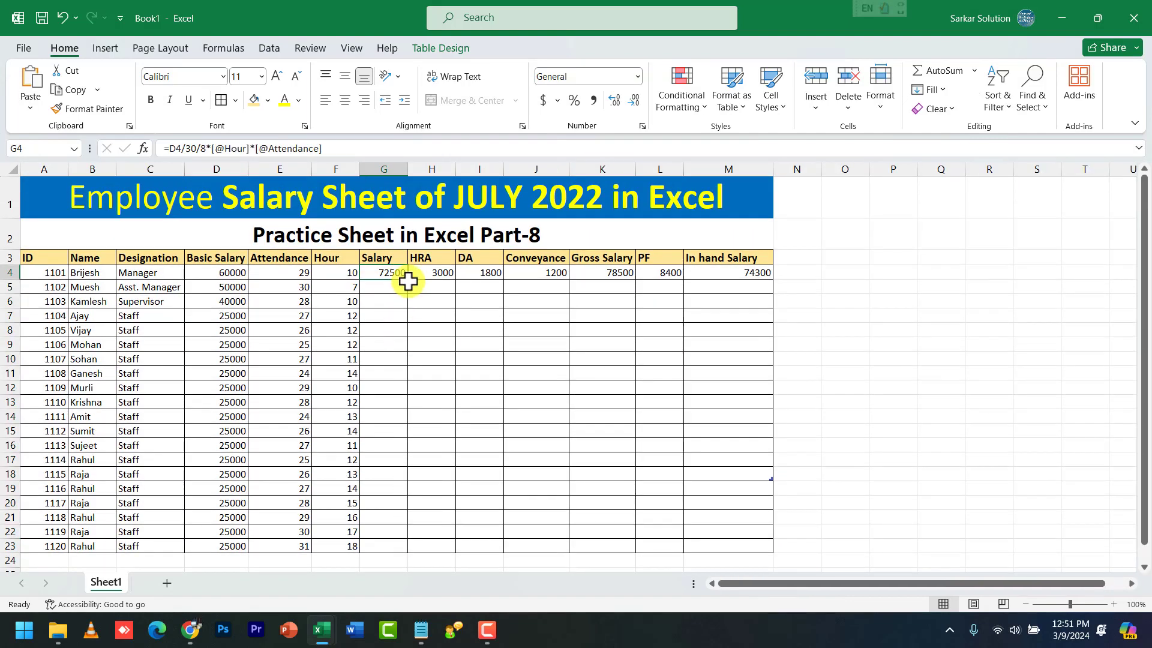
pyautogui.moveTo(406, 282); pyautogui.dragTo(417, 551)
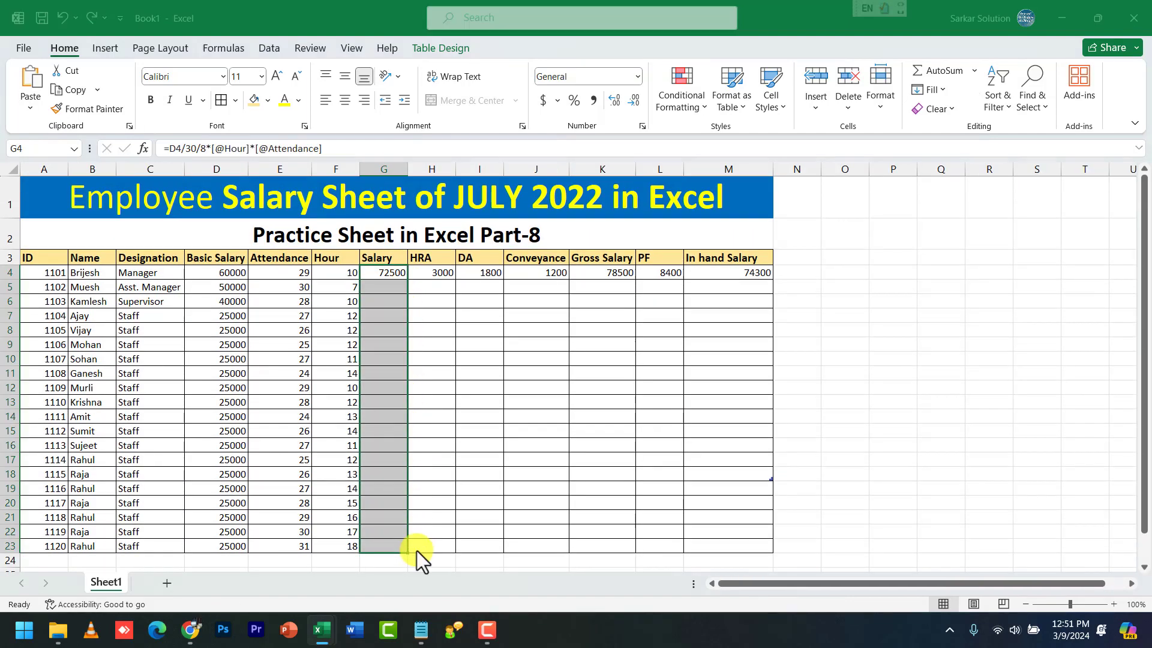
pyautogui.click(589, 308)
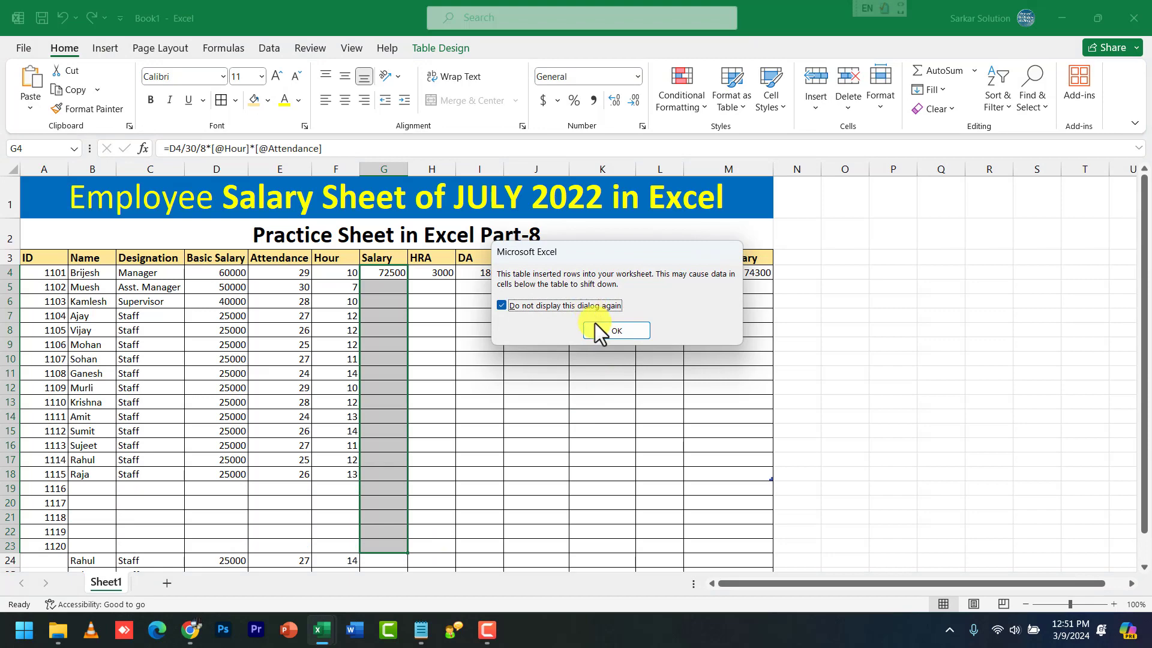
pyautogui.click(595, 327)
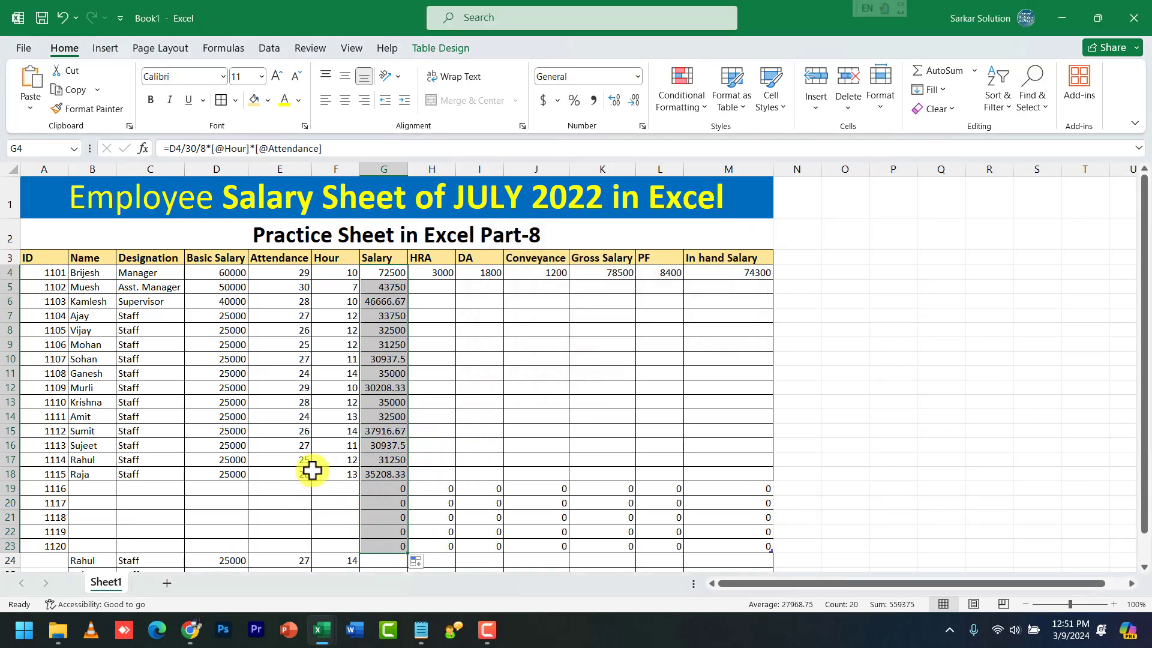
# - Clear the contents of A19 to M29, below the employee with ID 1115
pyautogui.moveTo(46, 487); pyautogui.dragTo(759, 582)
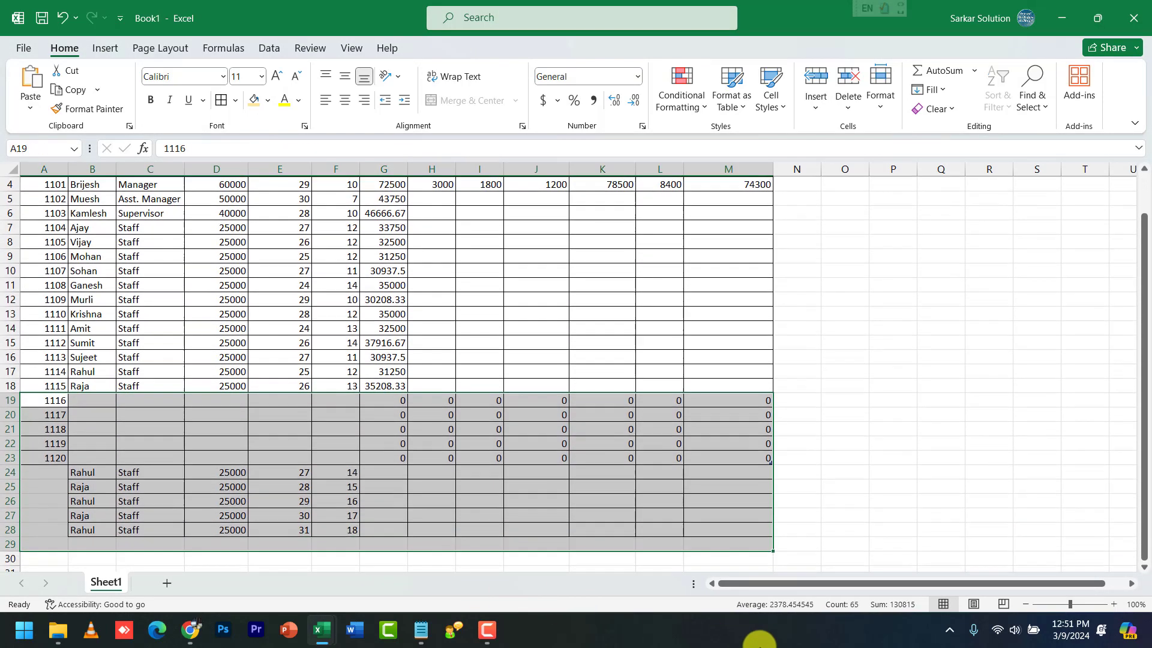
pyautogui.hotkey('ctrl', 'z')
pyautogui.hotkey('ctrl', 'z')
# - Fill the HRA formula from H4 and the DA formula from I4 down to row 18
pyautogui.click(431, 184)
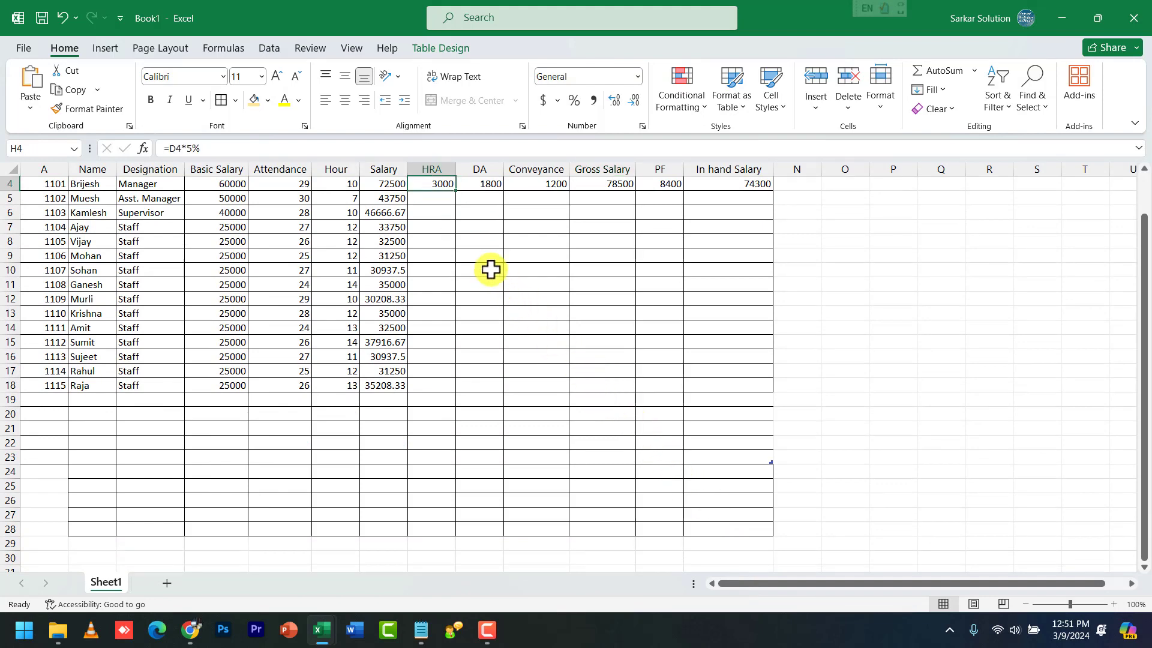
pyautogui.scroll(1, 488, 269)
pyautogui.moveTo(456, 279); pyautogui.dragTo(458, 480)
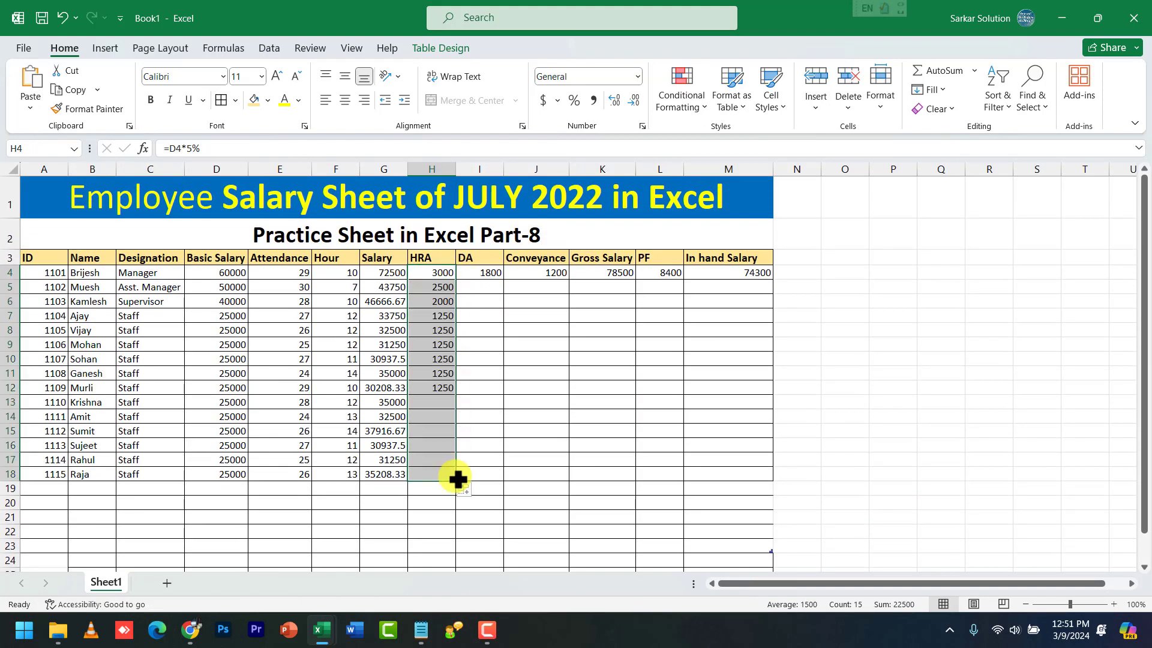
pyautogui.click(495, 273)
pyautogui.moveTo(506, 279); pyautogui.dragTo(489, 478)
# - Fill the Conveyance formula =D4*2% from J4 down to J18
pyautogui.keyDown('ctrl'); pyautogui.scroll(5, 542, 347); pyautogui.keyUp('ctrl')
pyautogui.keyDown('ctrl'); pyautogui.scroll(1, 619, 345); pyautogui.keyUp('ctrl')
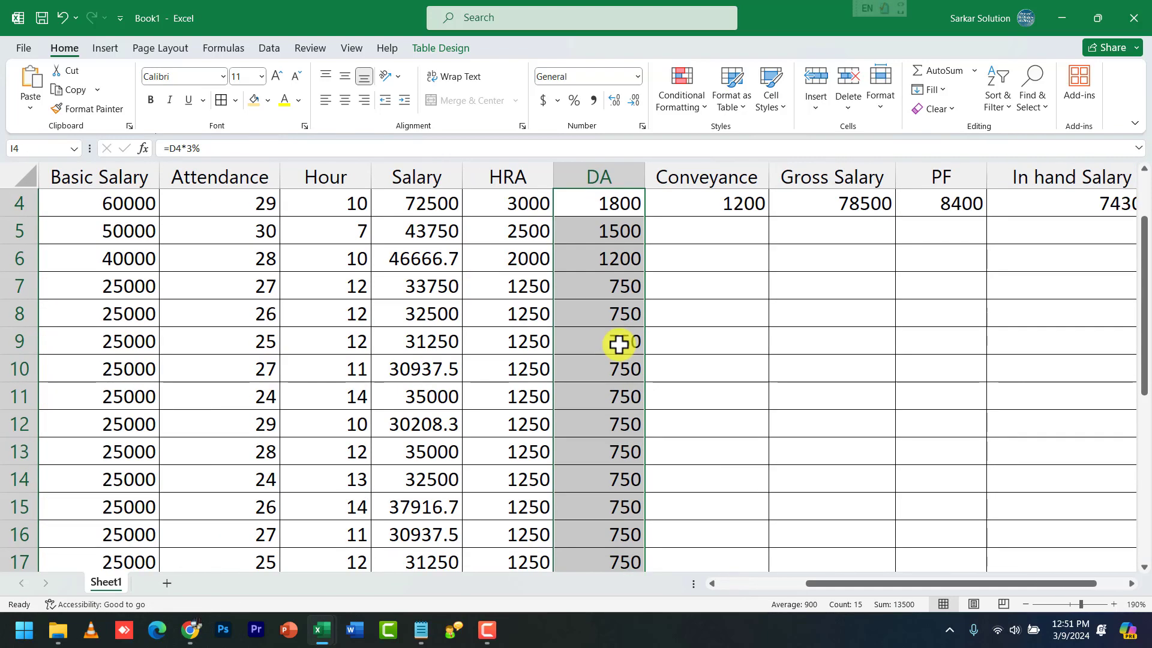
pyautogui.scroll(1, 607, 384)
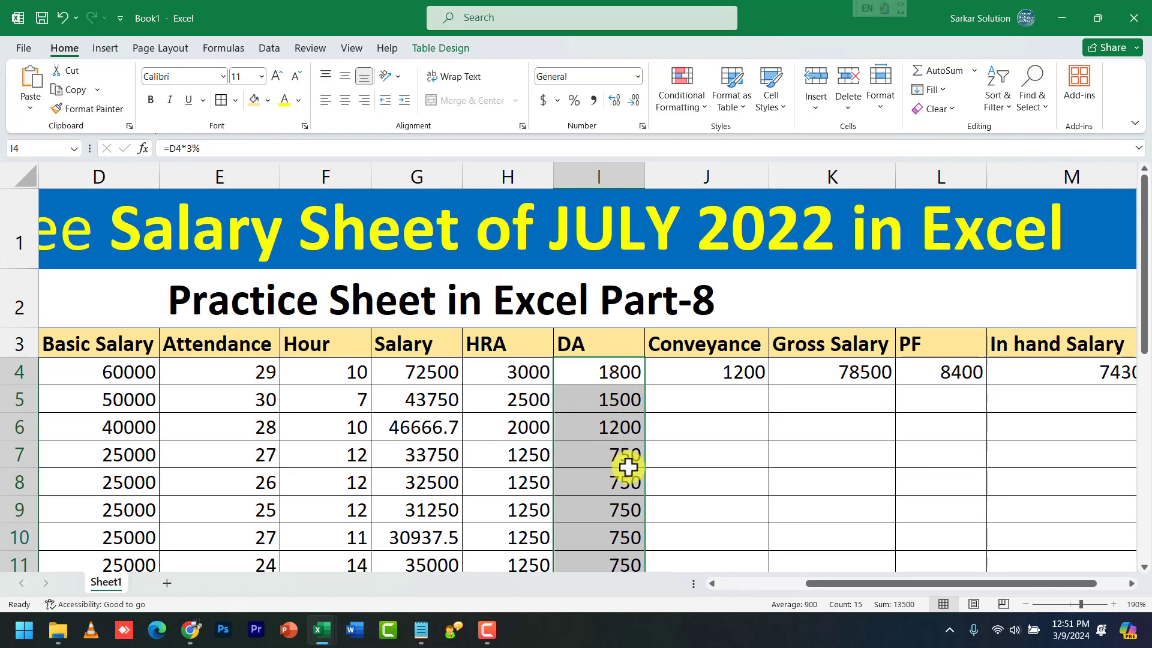
pyautogui.click(745, 380)
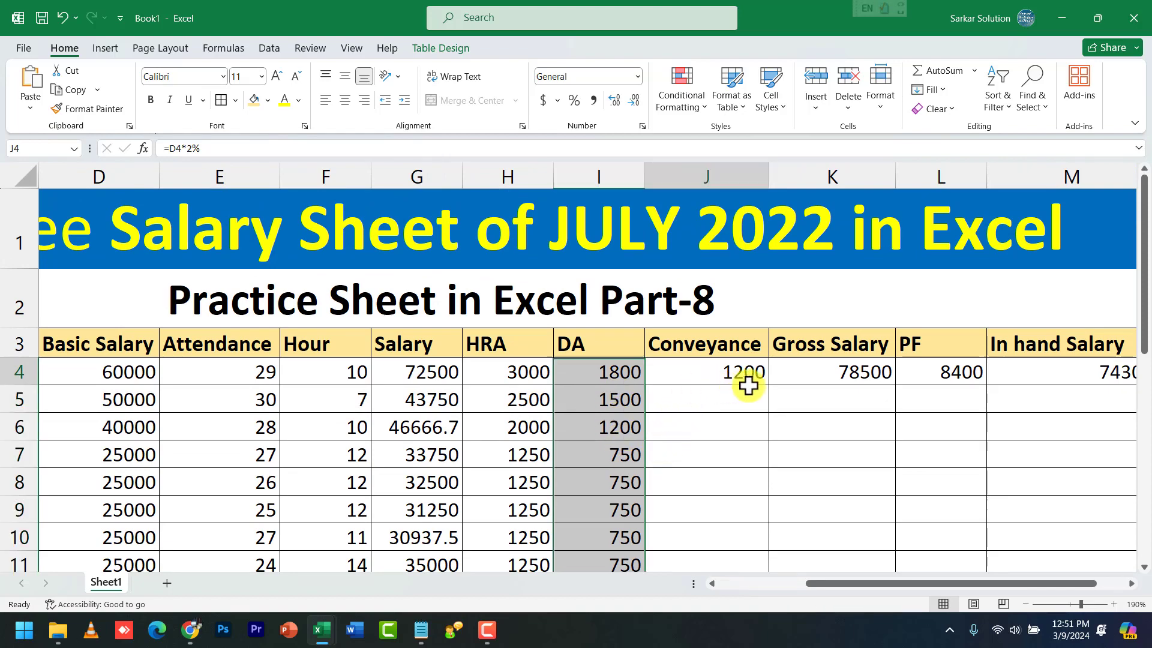
pyautogui.moveTo(770, 388); pyautogui.dragTo(771, 446)
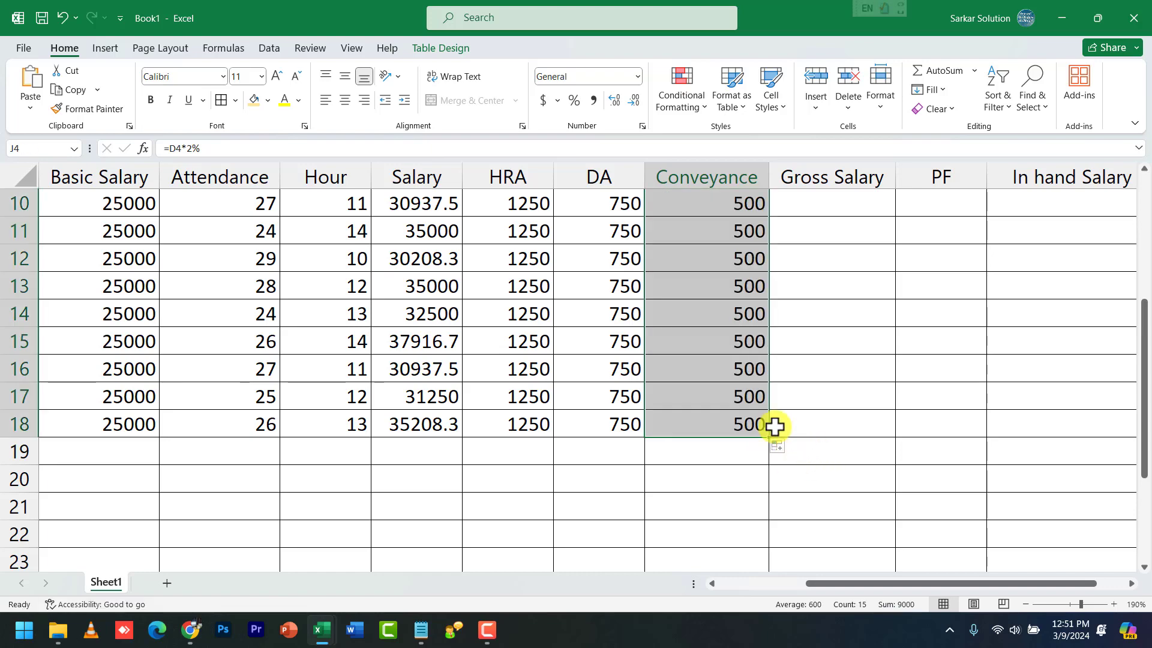
# - Fill the Gross Salary formula =SUM(G4:J4) from K4 down to K18
pyautogui.scroll(3, 774, 420)
pyautogui.click(854, 378)
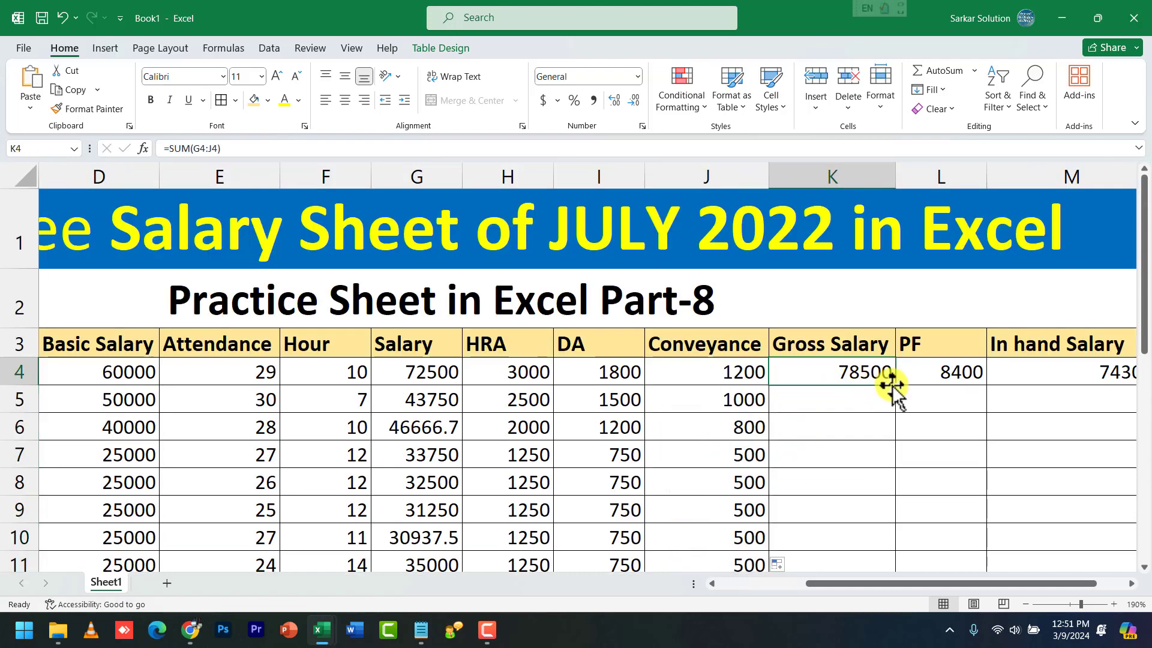
pyautogui.moveTo(894, 385); pyautogui.dragTo(878, 450)
pyautogui.scroll(3, 920, 465)
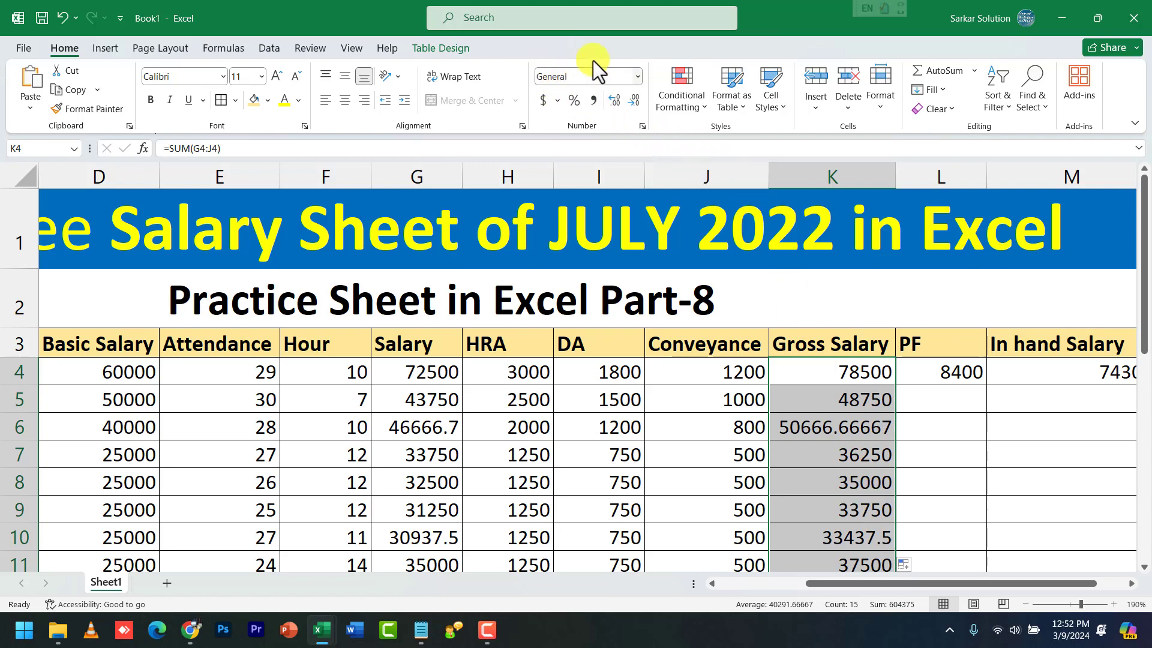
# - Reduce the Gross Salary values in K4 to K18 to whole numbers without decimal places
pyautogui.click(630, 106)
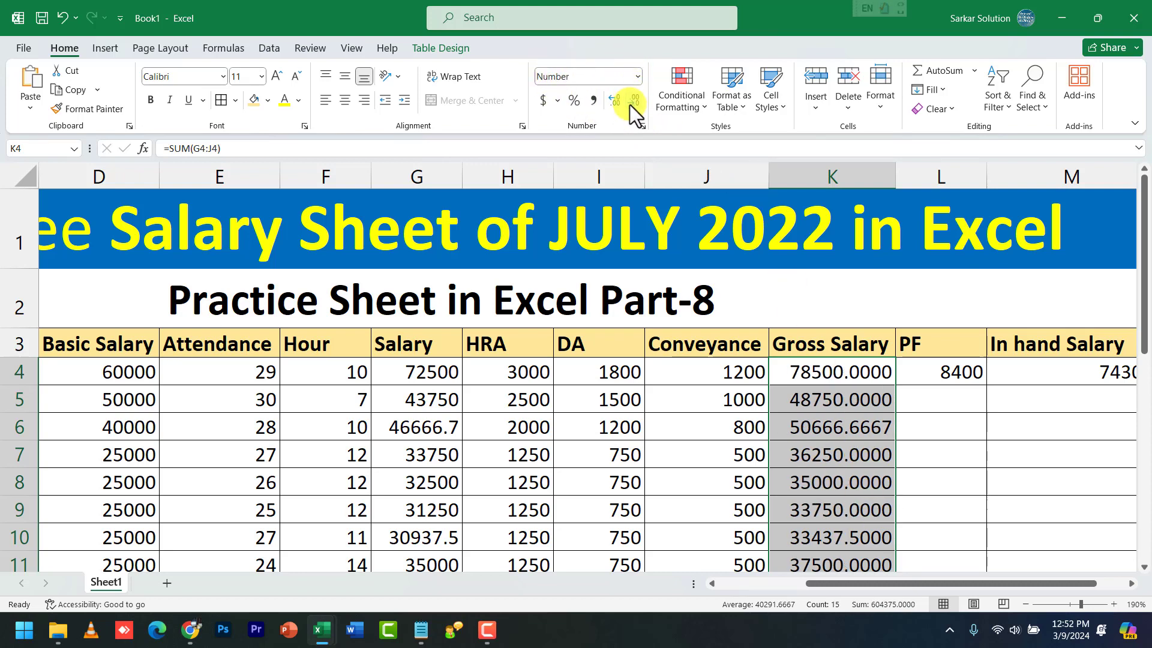
pyautogui.click(622, 102)
pyautogui.click(631, 102)
pyautogui.click(632, 102)
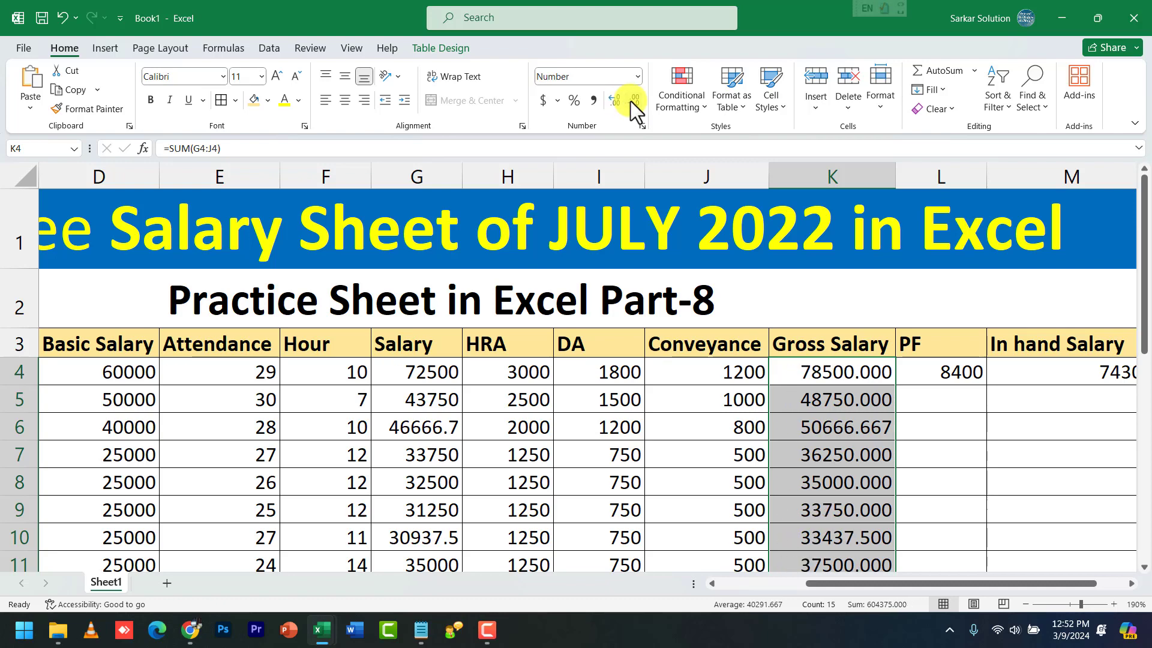
pyautogui.click(631, 102)
pyautogui.click(631, 102)
pyautogui.click(631, 102)
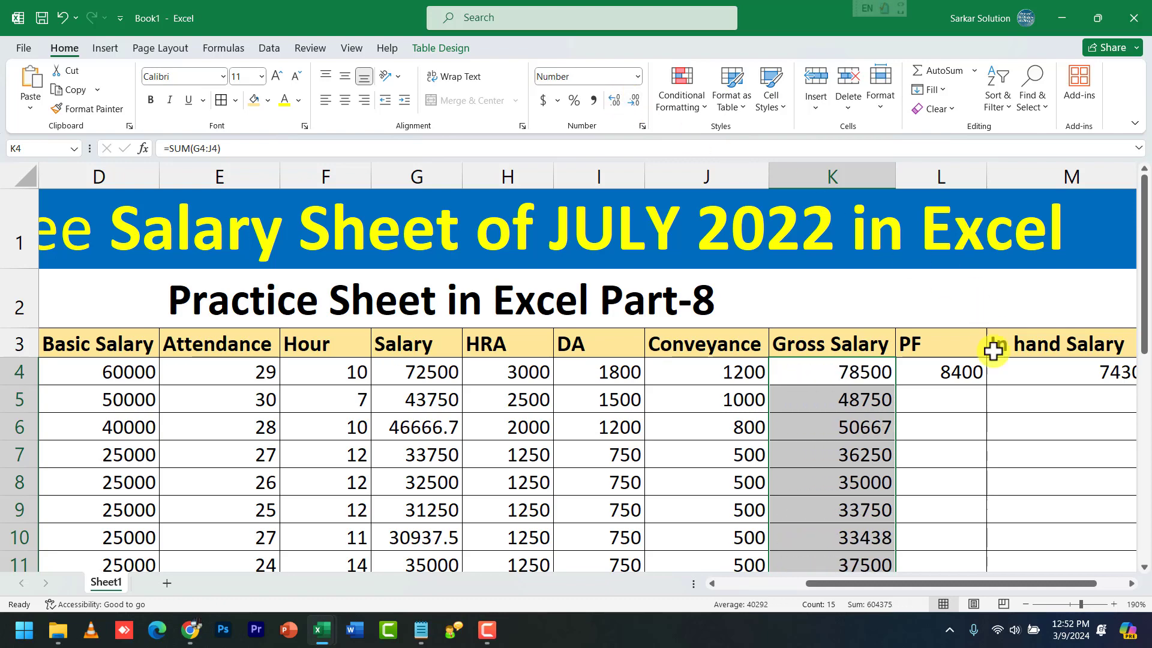
pyautogui.scroll(-3, 925, 408)
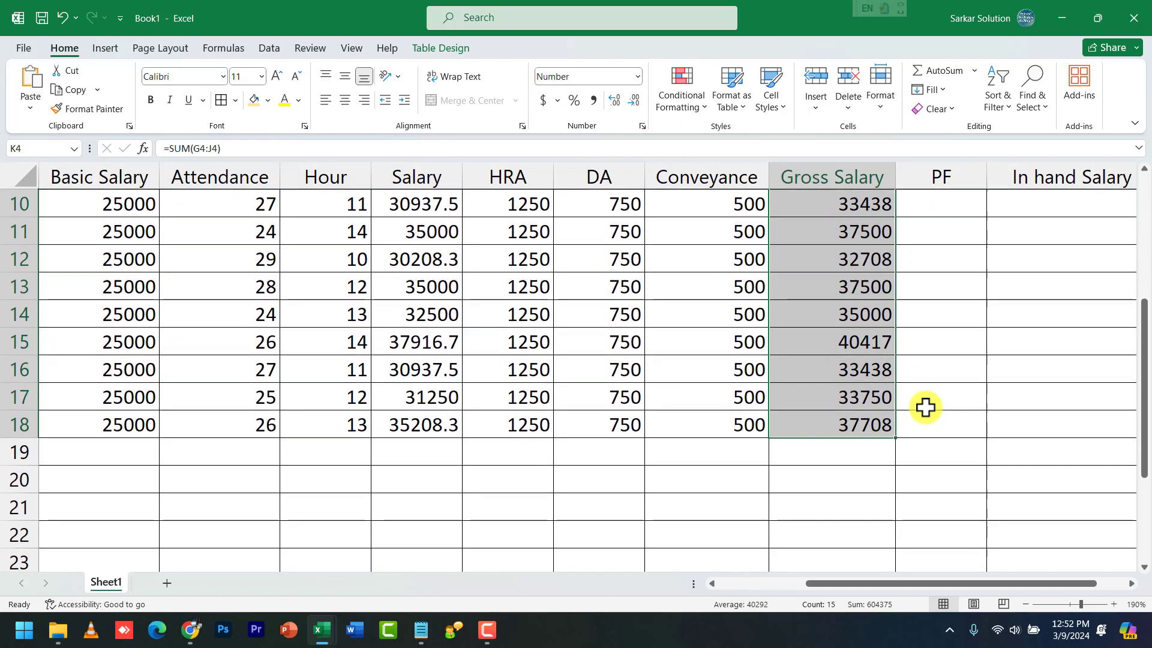
# - Fill the PF formula =D4*7%*2 from L4 down to L18
pyautogui.scroll(3, 925, 406)
pyautogui.click(952, 376)
pyautogui.moveTo(963, 378); pyautogui.dragTo(948, 538)
pyautogui.hotkey('ctrl', 'd')
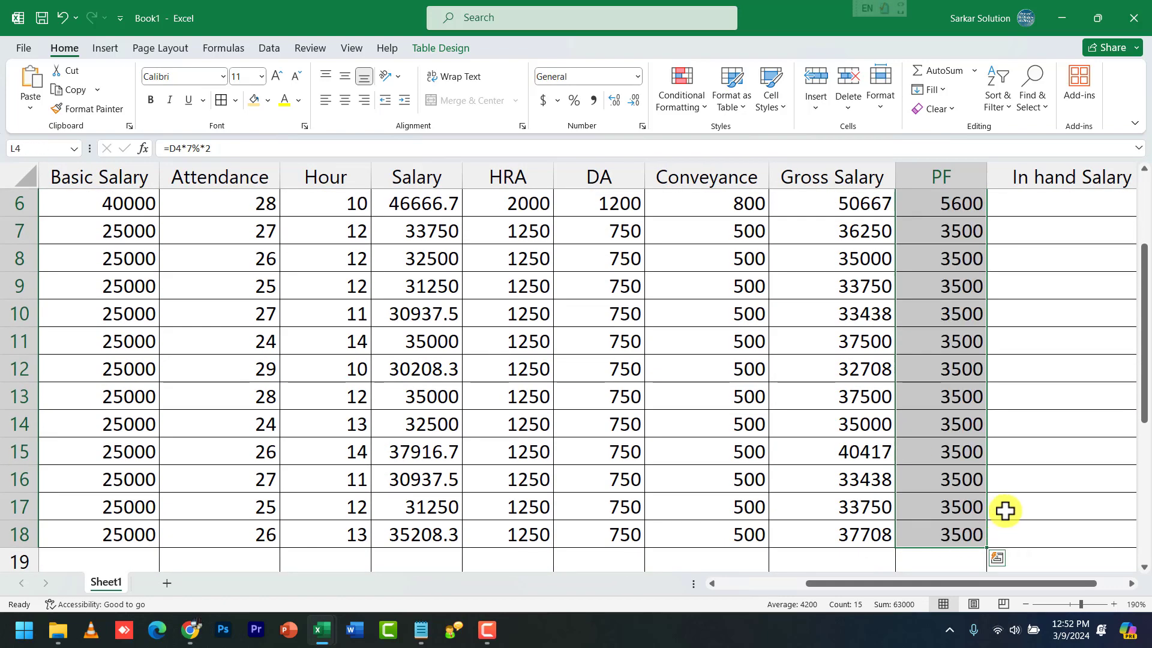
# - Fill the In hand Salary formula =K4-D4*7% from M4 down to M18 and show the values without decimal places
pyautogui.moveTo(999, 579); pyautogui.dragTo(1043, 579)
pyautogui.scroll(1, 1054, 471)
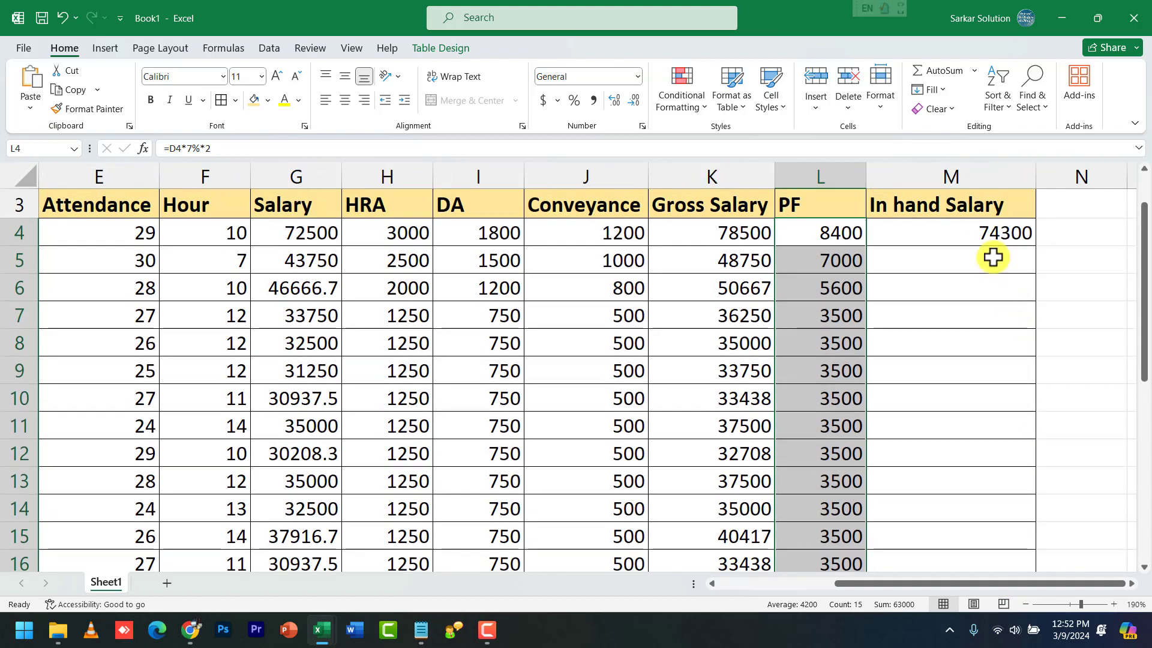
pyautogui.moveTo(990, 233); pyautogui.dragTo(972, 487)
pyautogui.hotkey('ctrl', 'd')
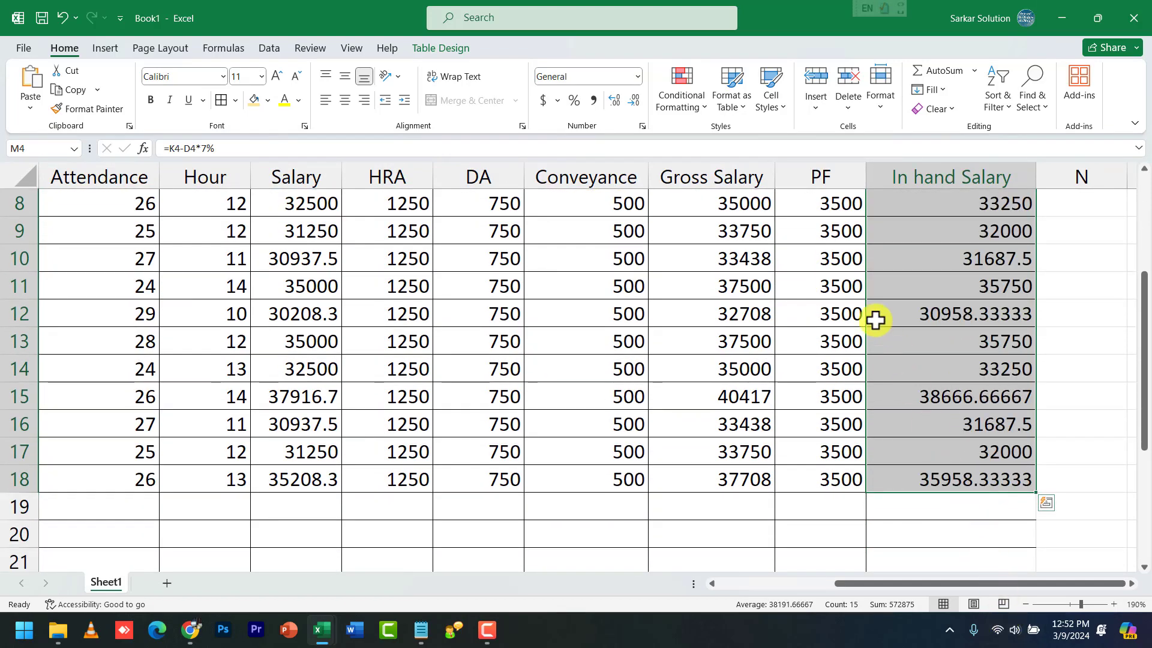
pyautogui.click(635, 102)
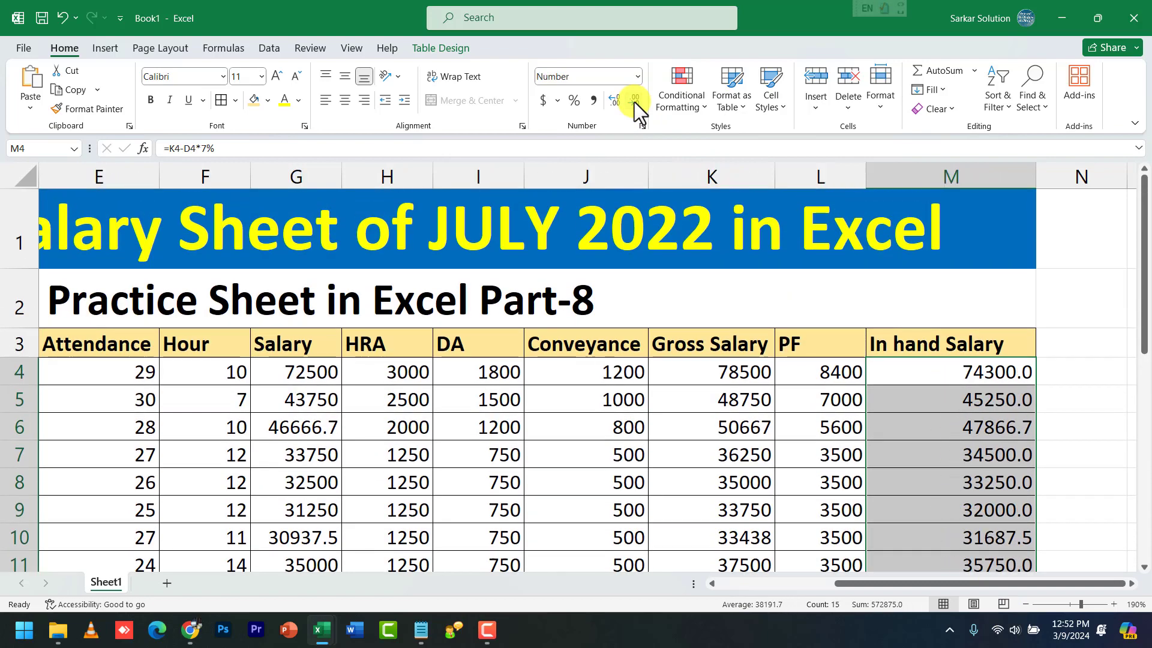
pyautogui.click(635, 102)
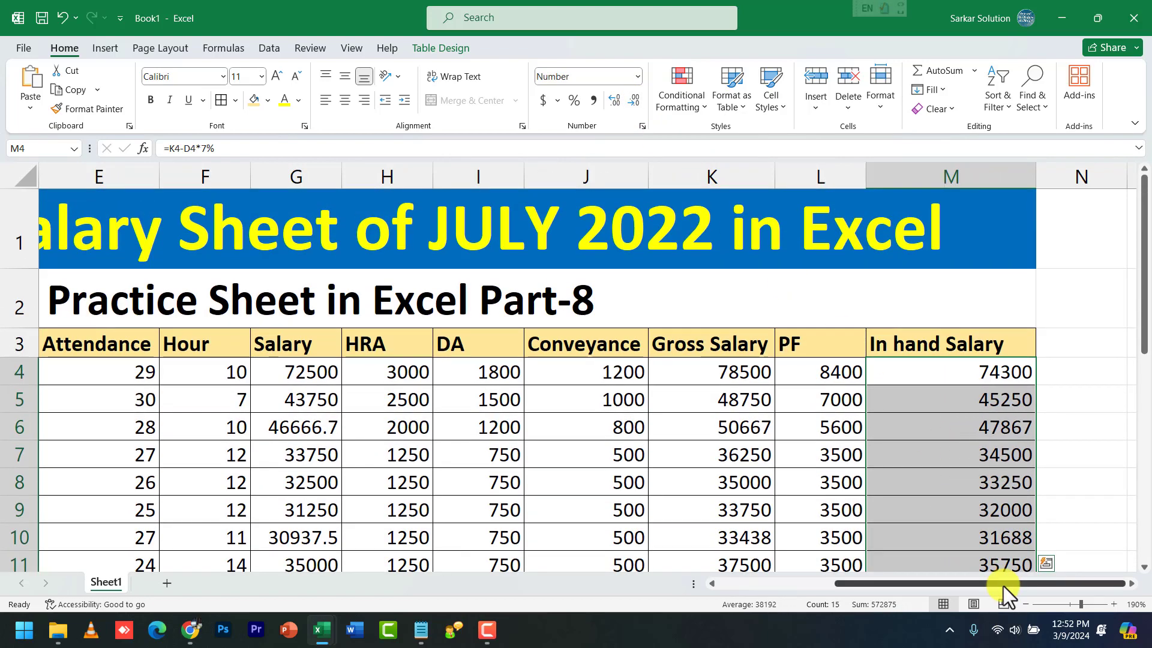
# - Review the Manager's row 4 from Basic Salary, Attendance and Hour through the Salary, HRA, DA and Conveyance formulas
pyautogui.moveTo(1004, 585); pyautogui.dragTo(827, 574)
pyautogui.click(638, 458)
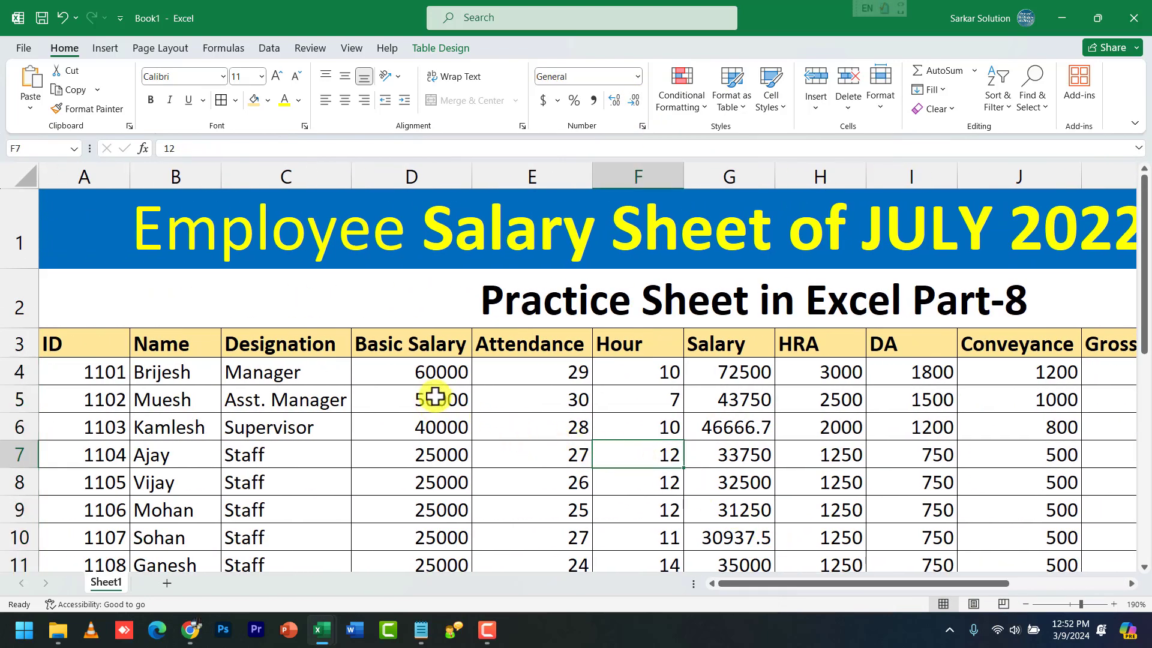
pyautogui.click(442, 378)
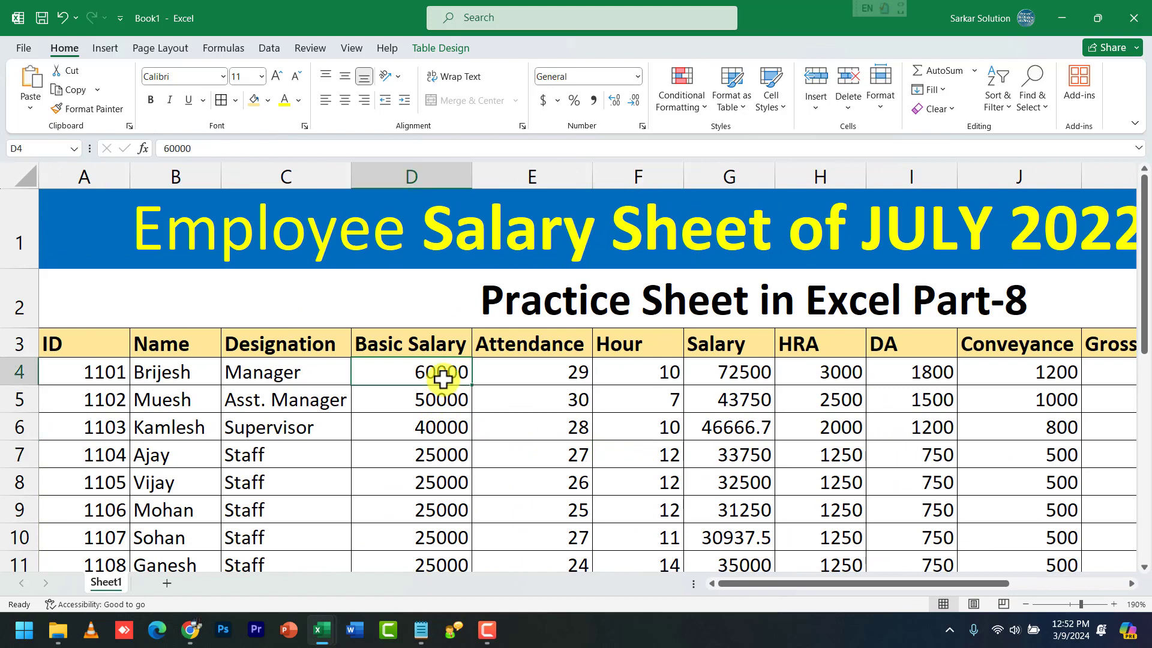
pyautogui.click(548, 369)
pyautogui.click(636, 371)
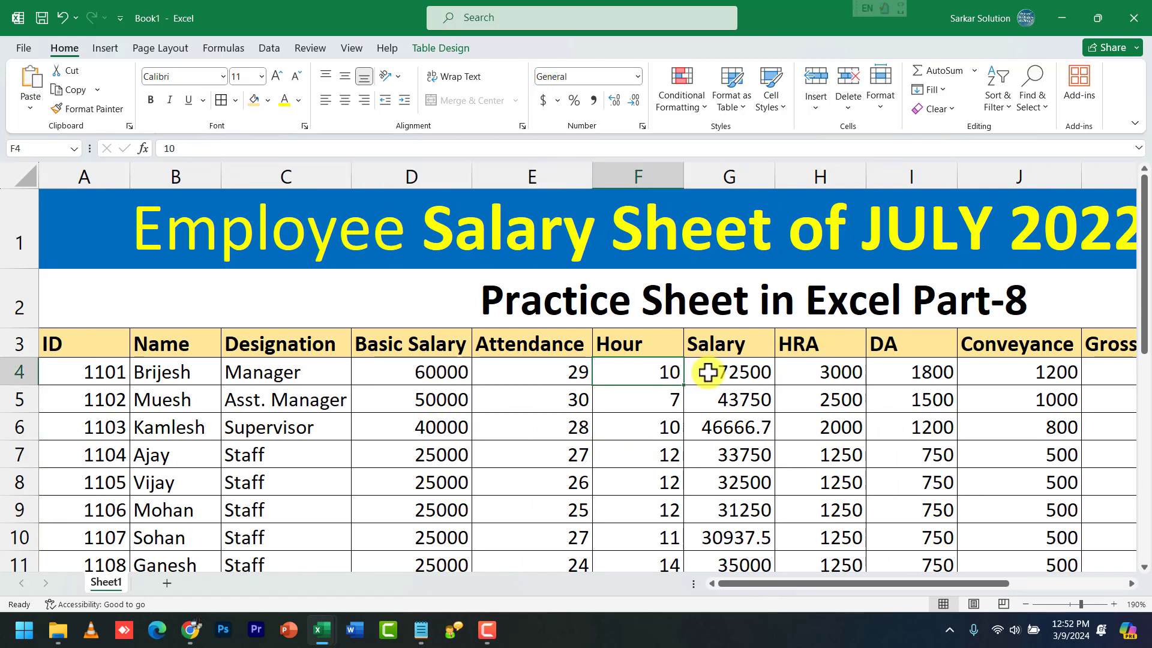
pyautogui.click(750, 373)
pyautogui.click(815, 374)
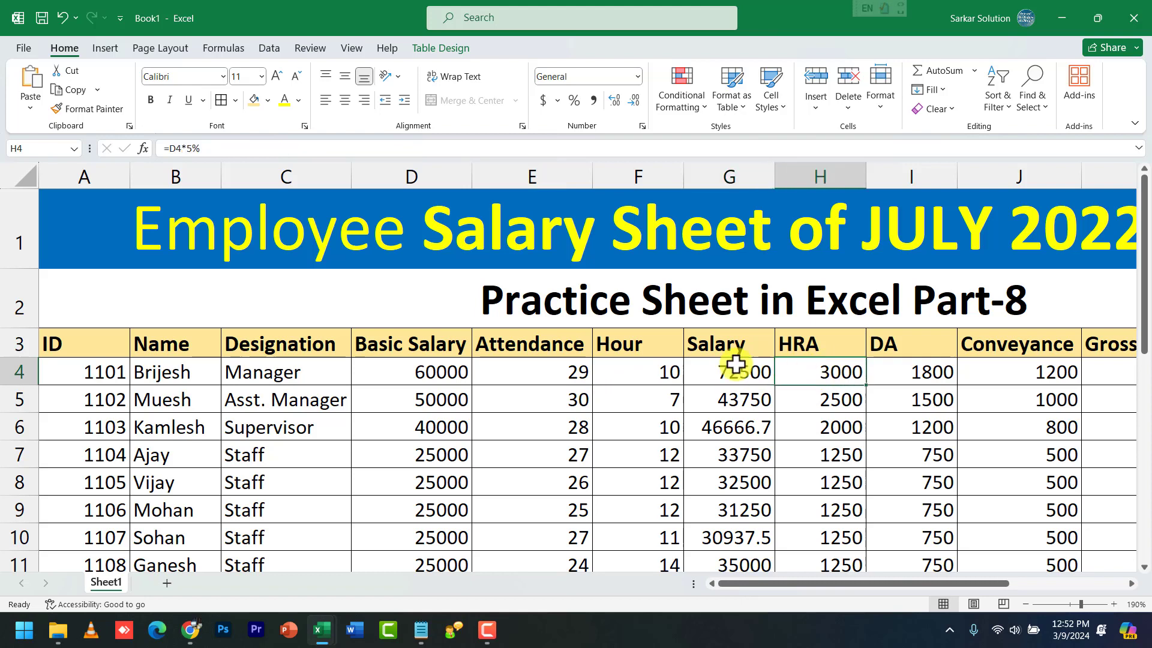
pyautogui.click(442, 373)
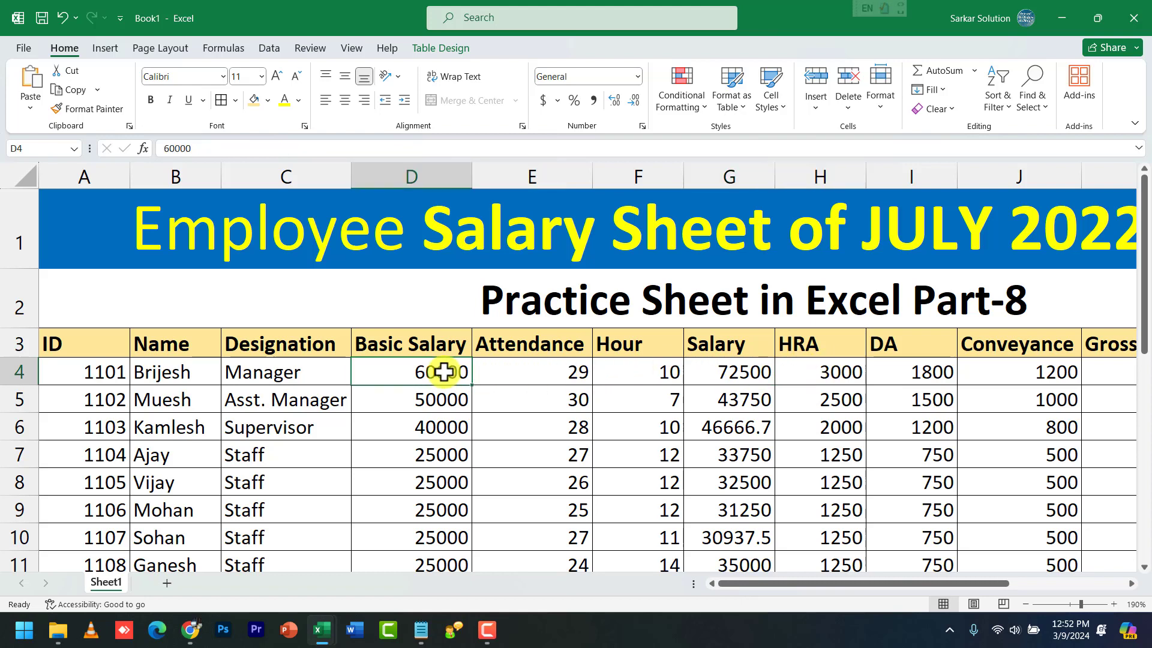
pyautogui.click(879, 377)
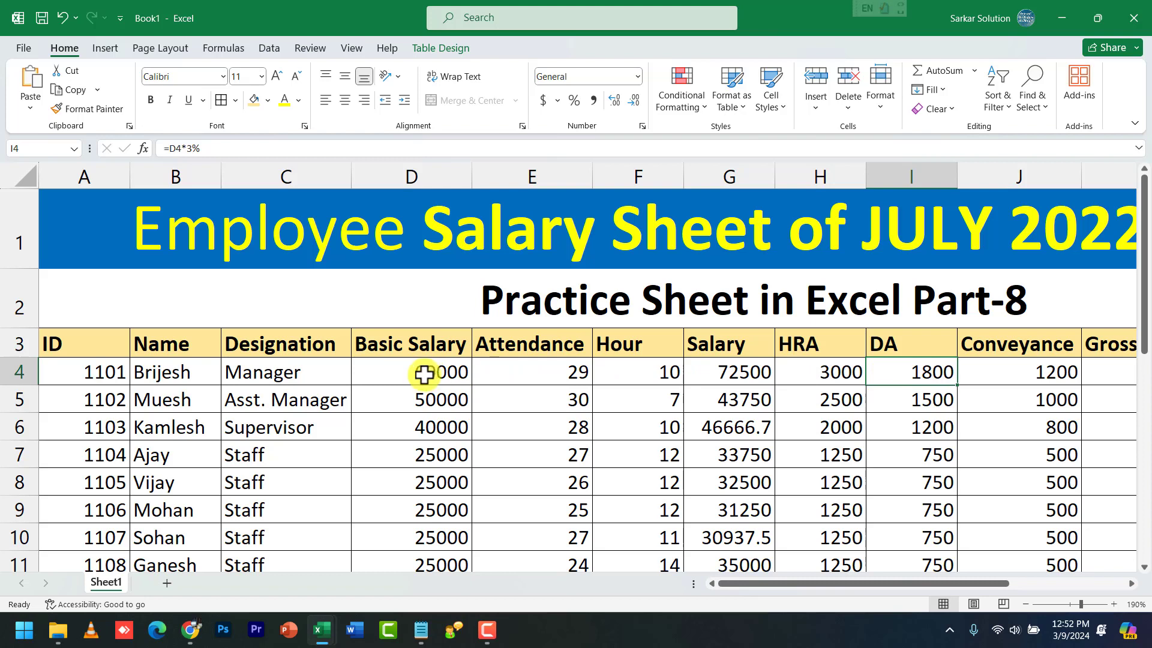
pyautogui.click(1041, 374)
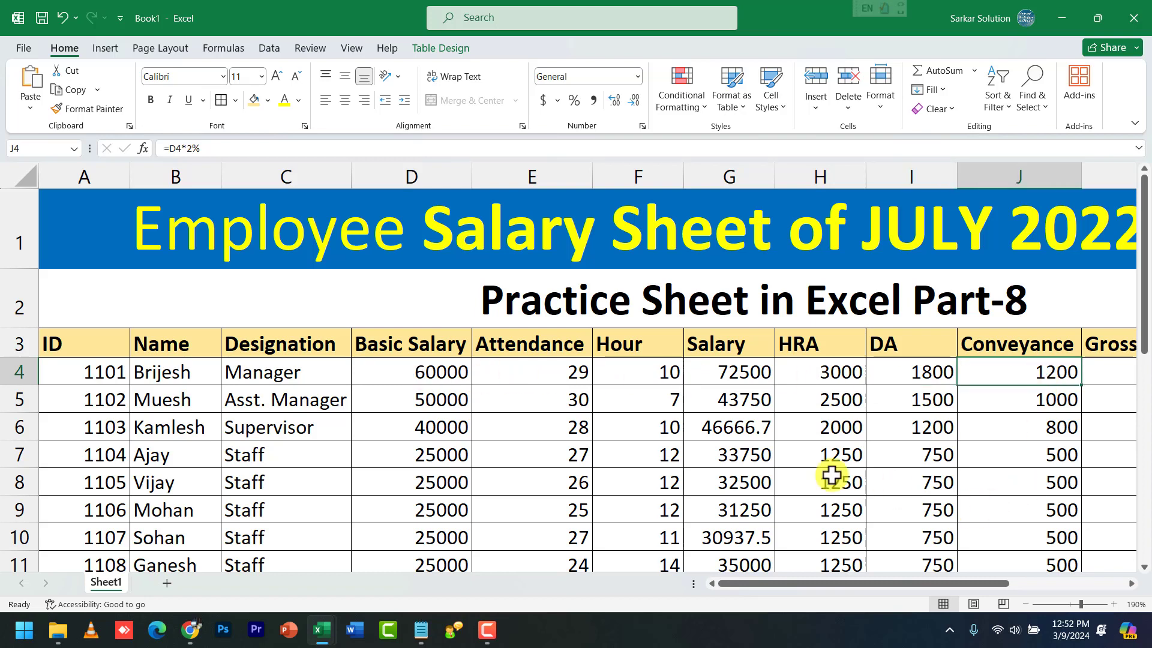
# - Review the Manager's Gross Salary, PF and In hand Salary formulas in K4, L4 and M4 against Basic Salary and the Salary to Conveyance cells
pyautogui.click(427, 371)
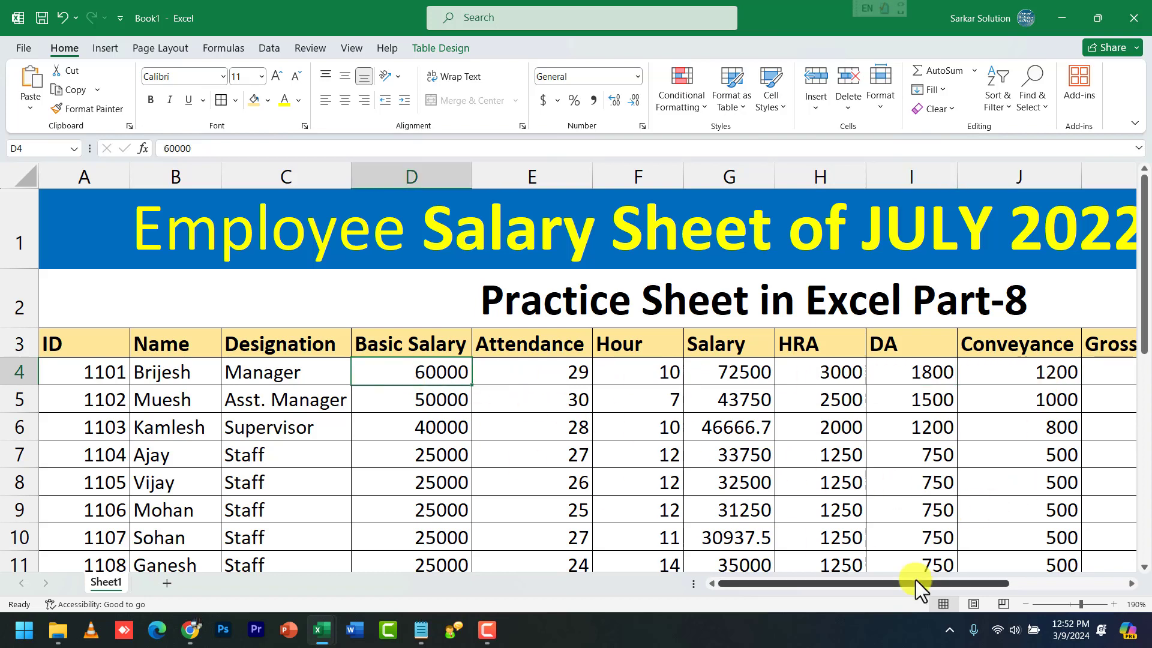
pyautogui.moveTo(915, 581); pyautogui.dragTo(972, 471)
pyautogui.click(867, 375)
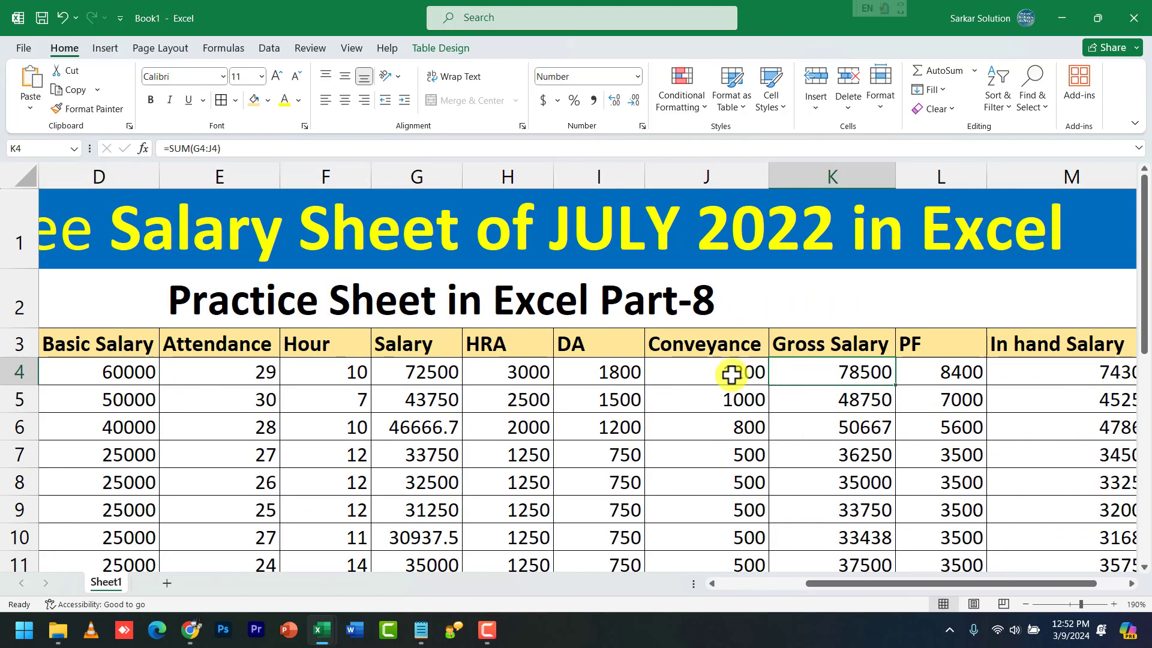
pyautogui.moveTo(445, 371); pyautogui.dragTo(754, 371)
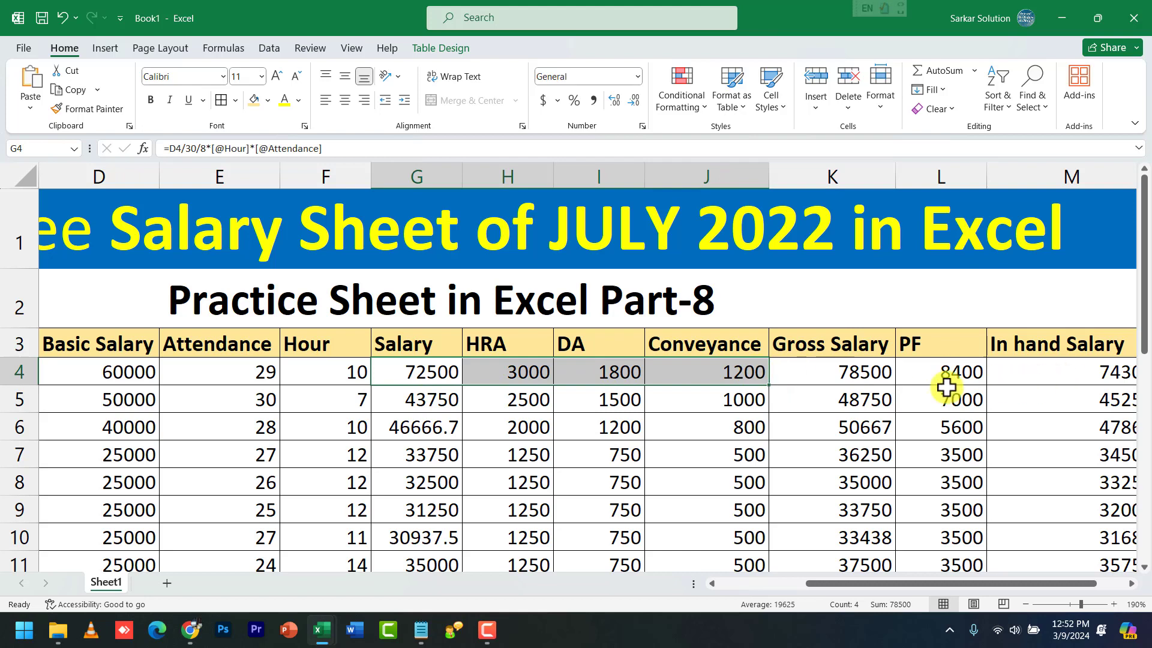
pyautogui.click(951, 377)
pyautogui.click(129, 375)
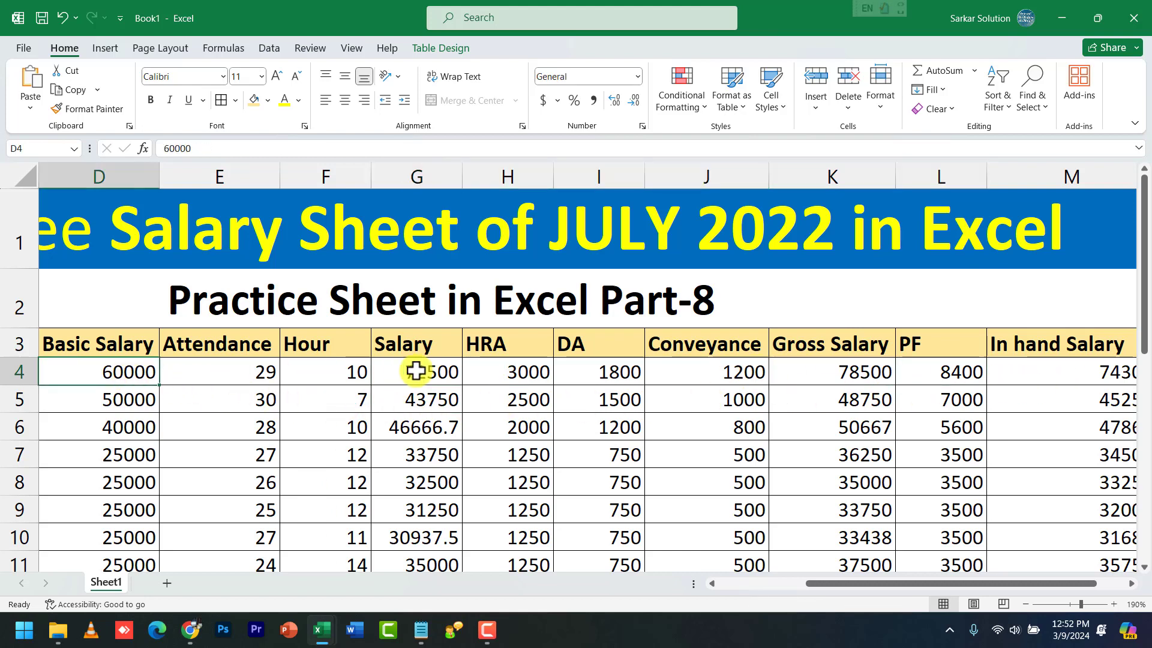
pyautogui.click(958, 372)
pyautogui.doubleClick(964, 372)
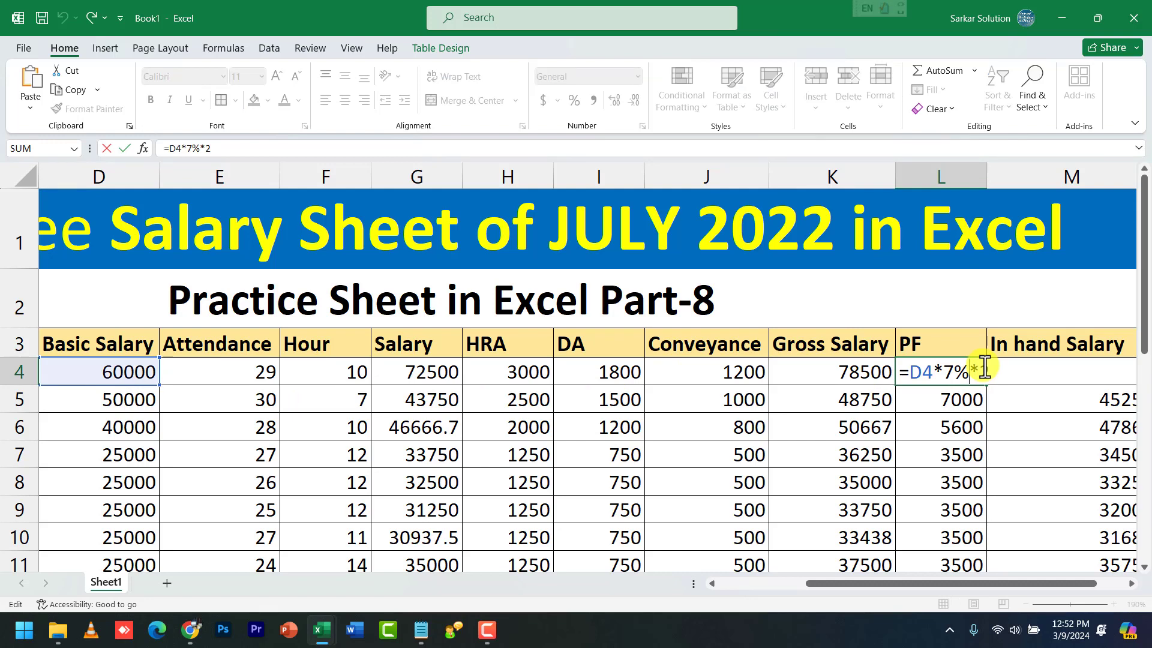
pyautogui.click(1020, 378)
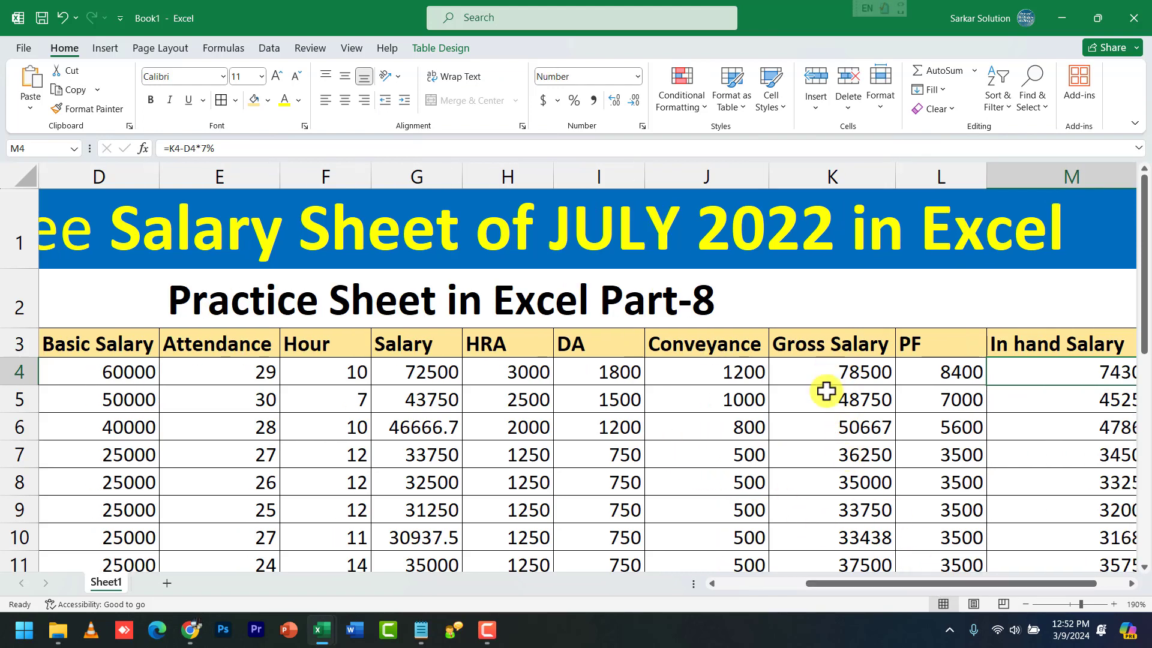
pyautogui.click(129, 377)
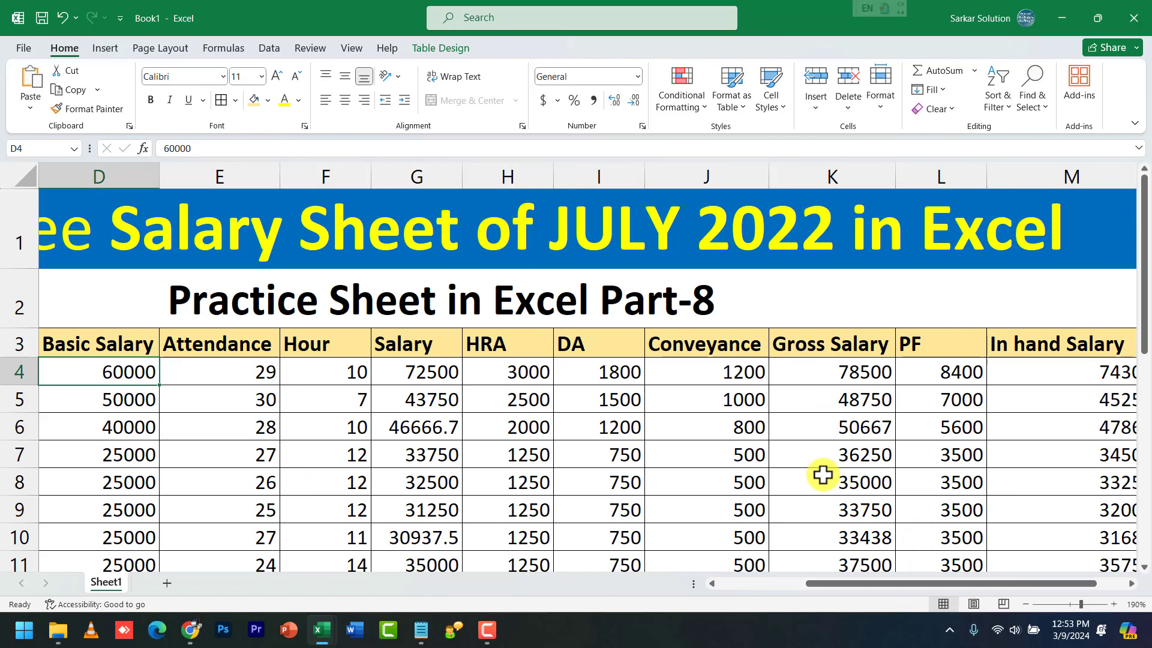
pyautogui.scroll(-2, 823, 475)
pyautogui.scroll(2, 810, 468)
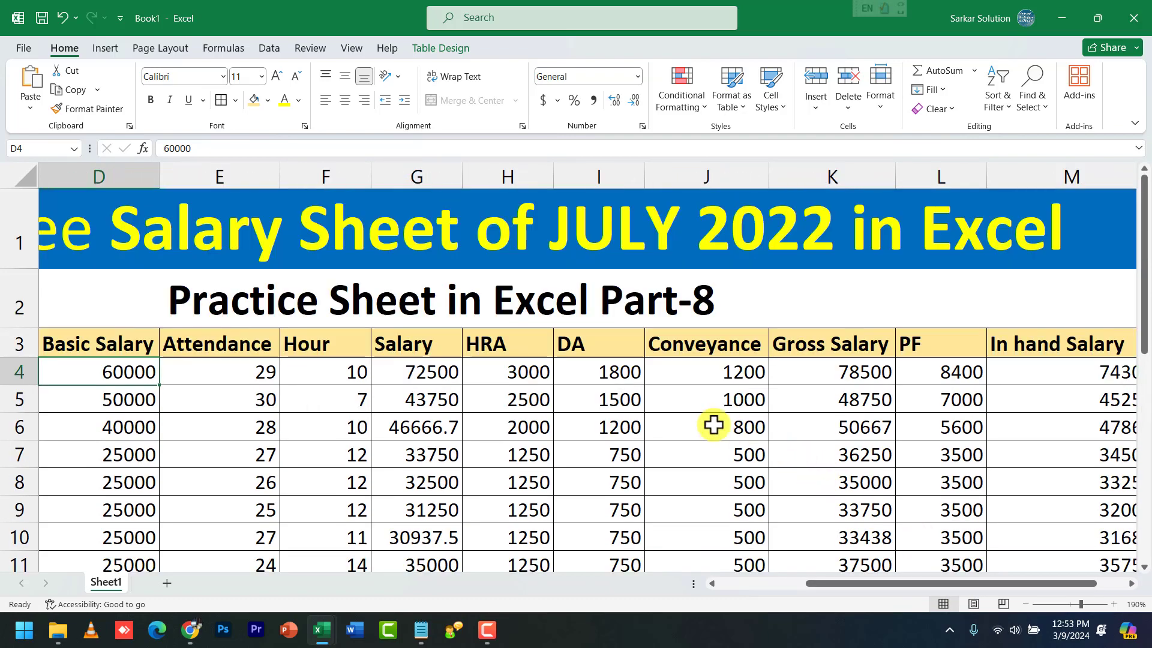
pyautogui.scroll(-2, 713, 425)
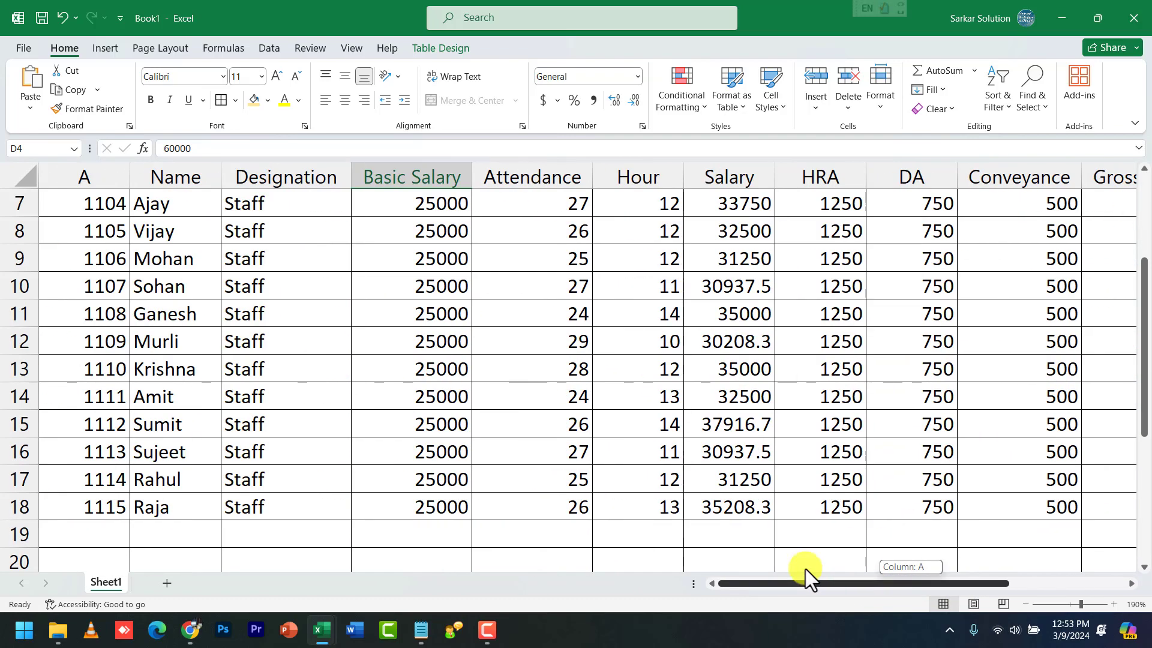
pyautogui.scroll(2, 801, 549)
pyautogui.click(820, 585)
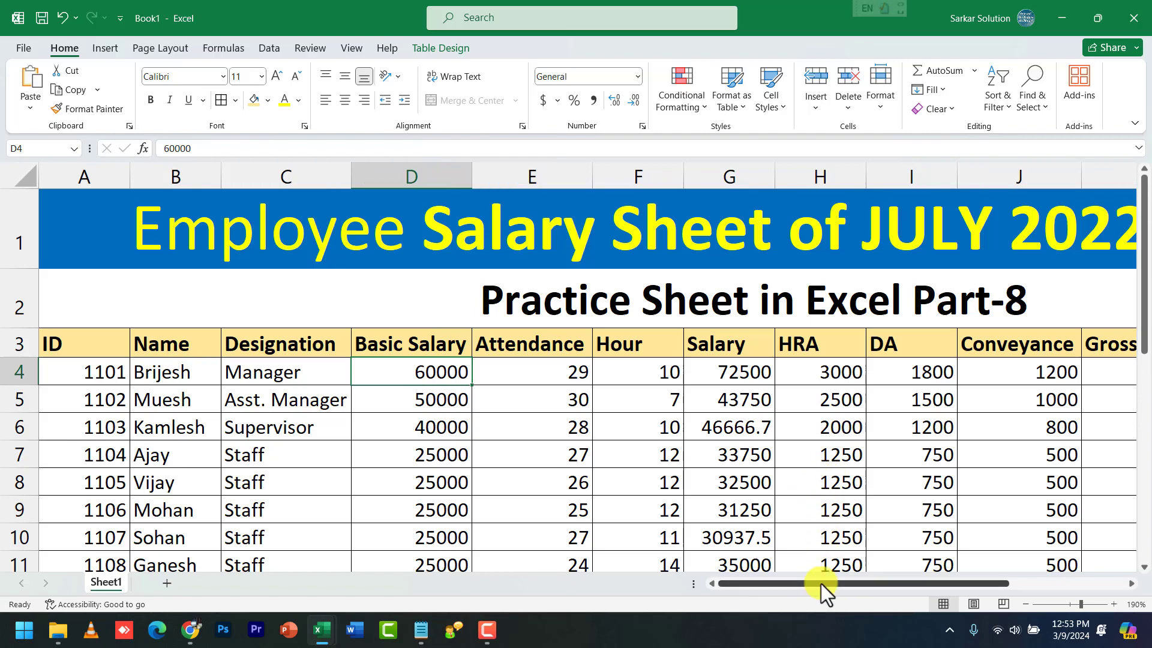